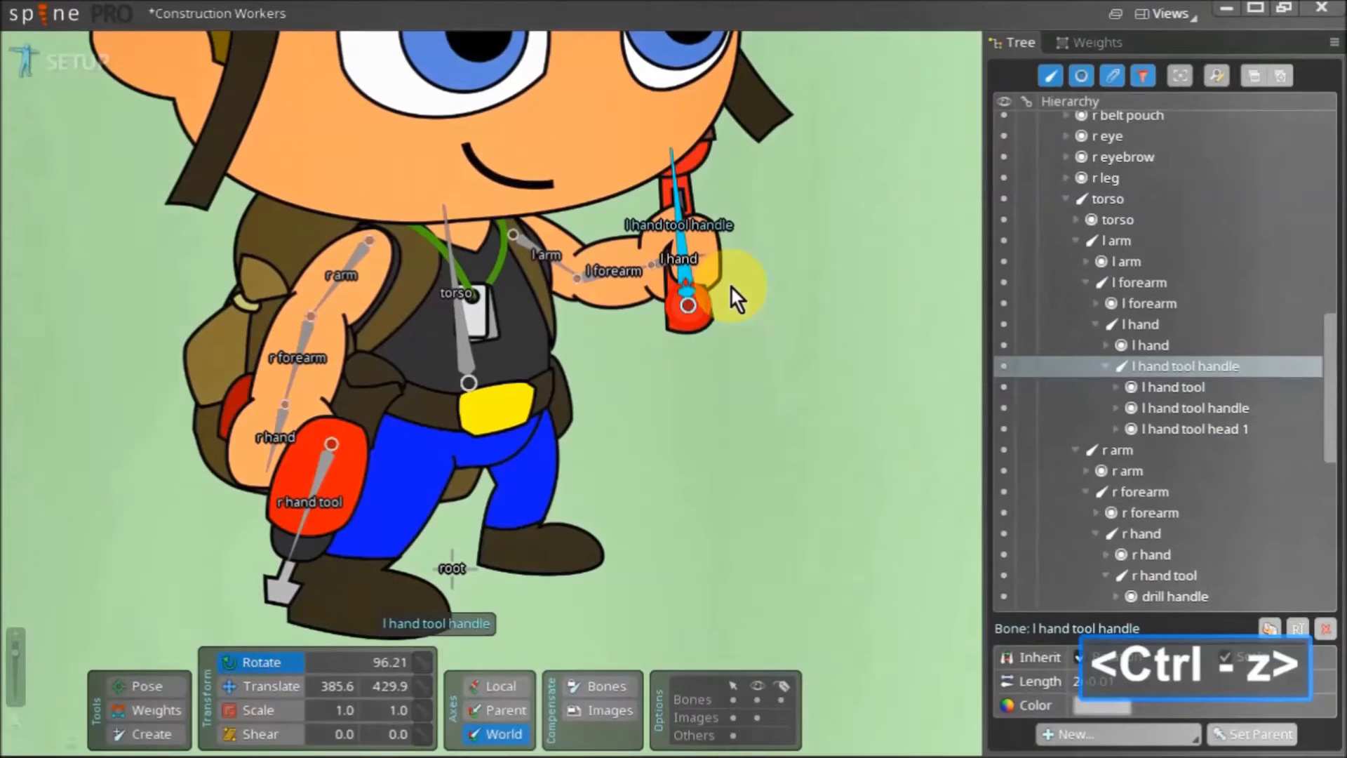
# Undo the test rotation of the l hand tool handle bone, restoring its setup pose
pyautogui.hotkey('ctrl', 'z')
pyautogui.hotkey('ctrl', 'z')
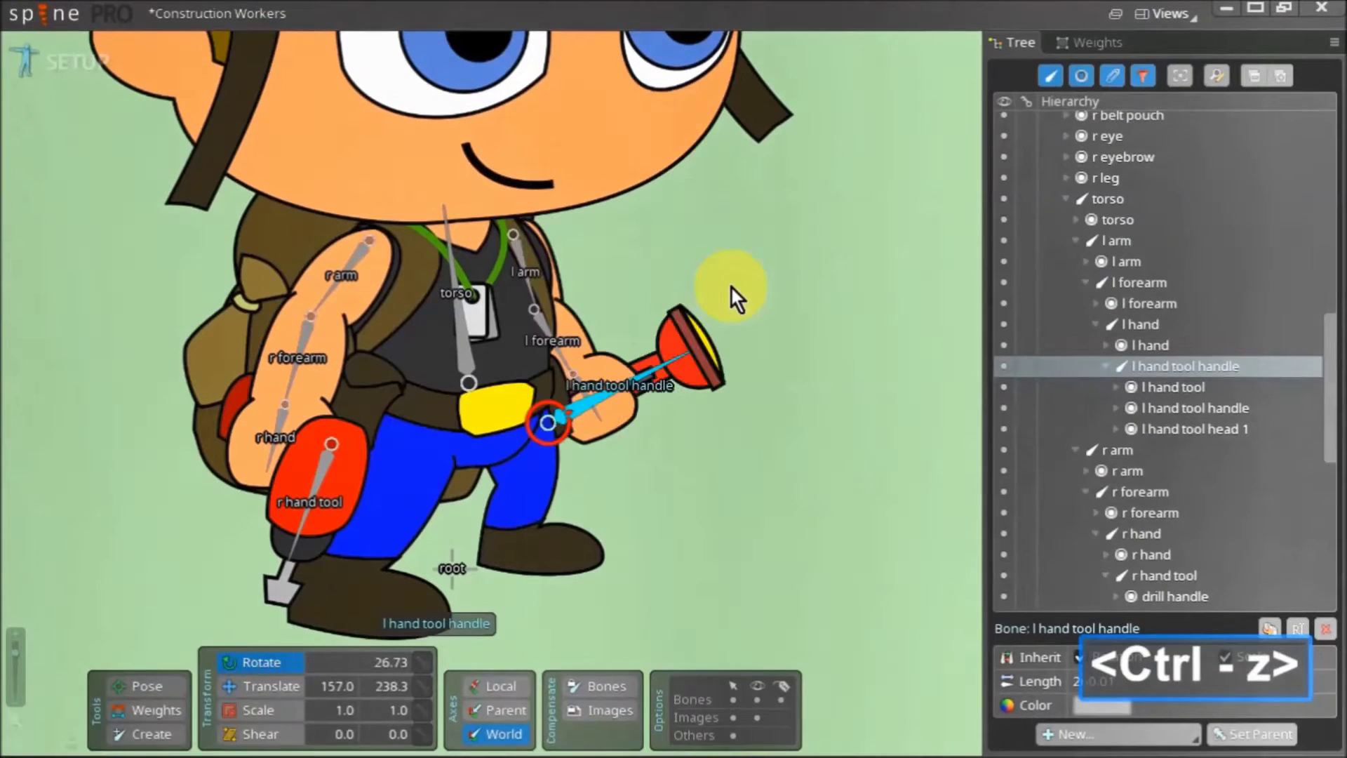
# Draw a new hips bone down from the torso, bound to the hips attachment
pyautogui.scroll(-3, 702, 308)
pyautogui.moveTo(421, 457); pyautogui.dragTo(674, 497)
pyautogui.scroll(-2, 678, 494)
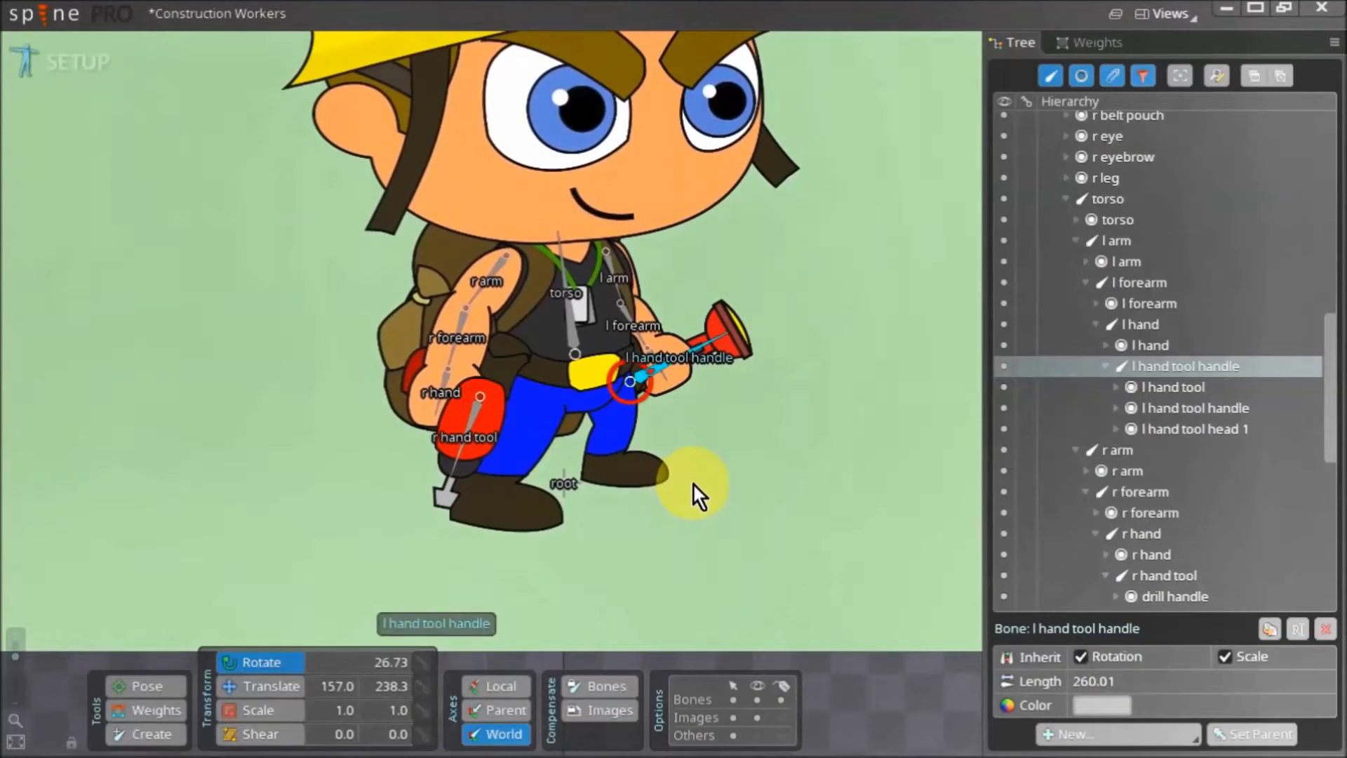
pyautogui.scroll(3, 598, 403)
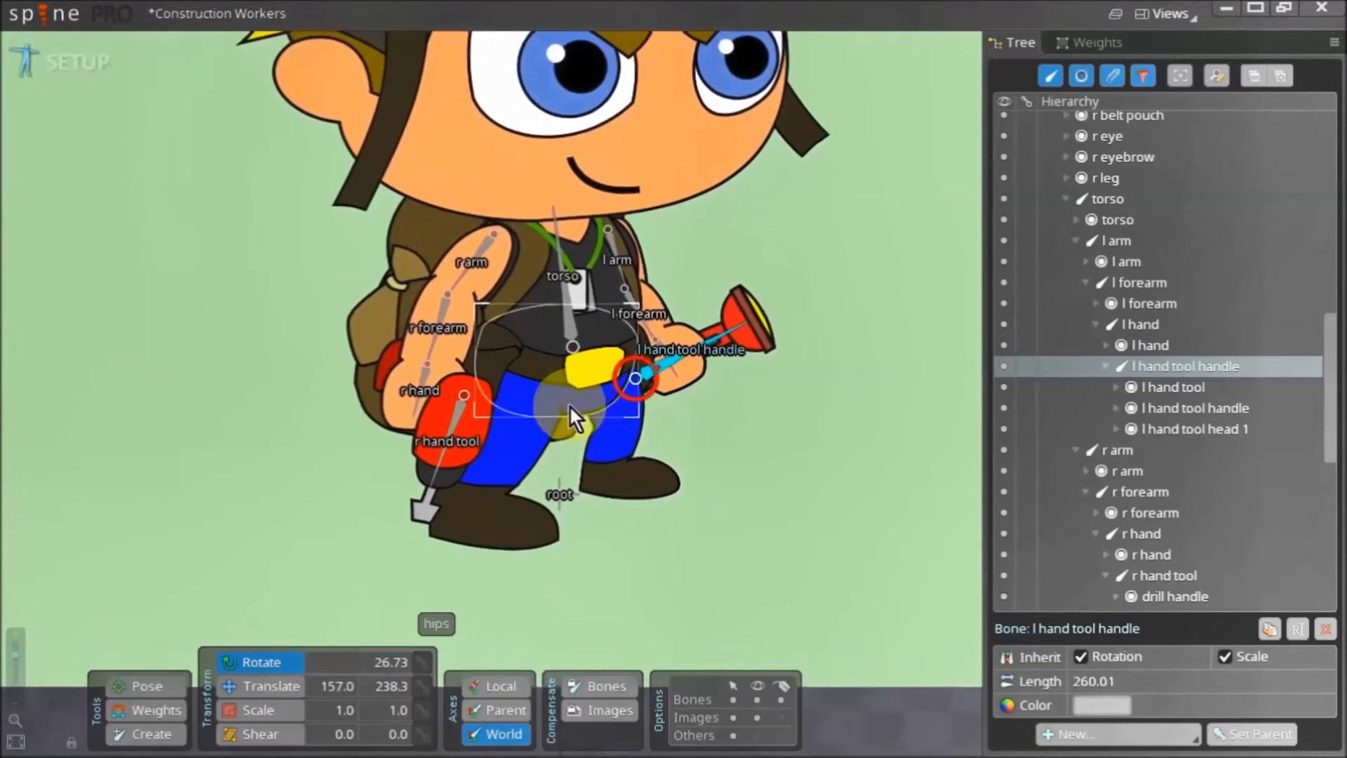
pyautogui.scroll(1, 567, 314)
pyautogui.click(567, 314)
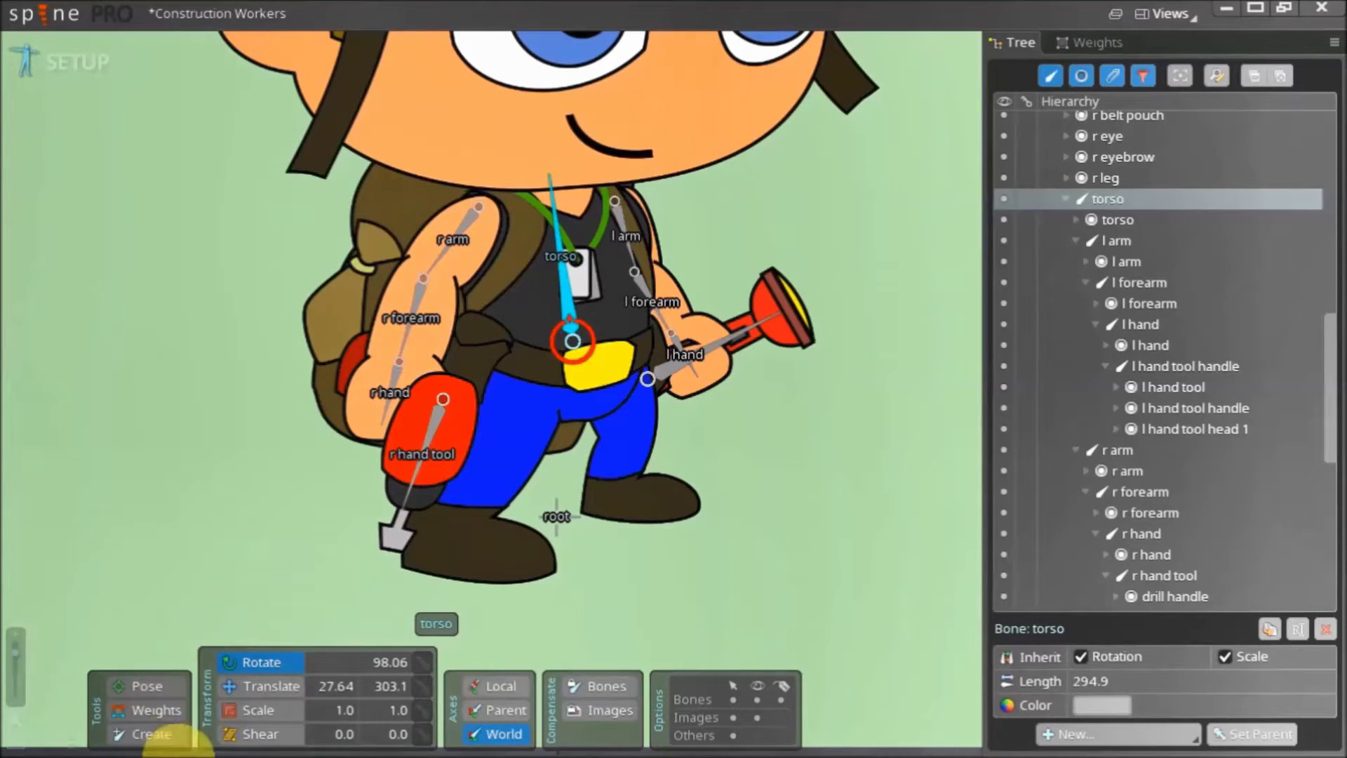
pyautogui.click(169, 733)
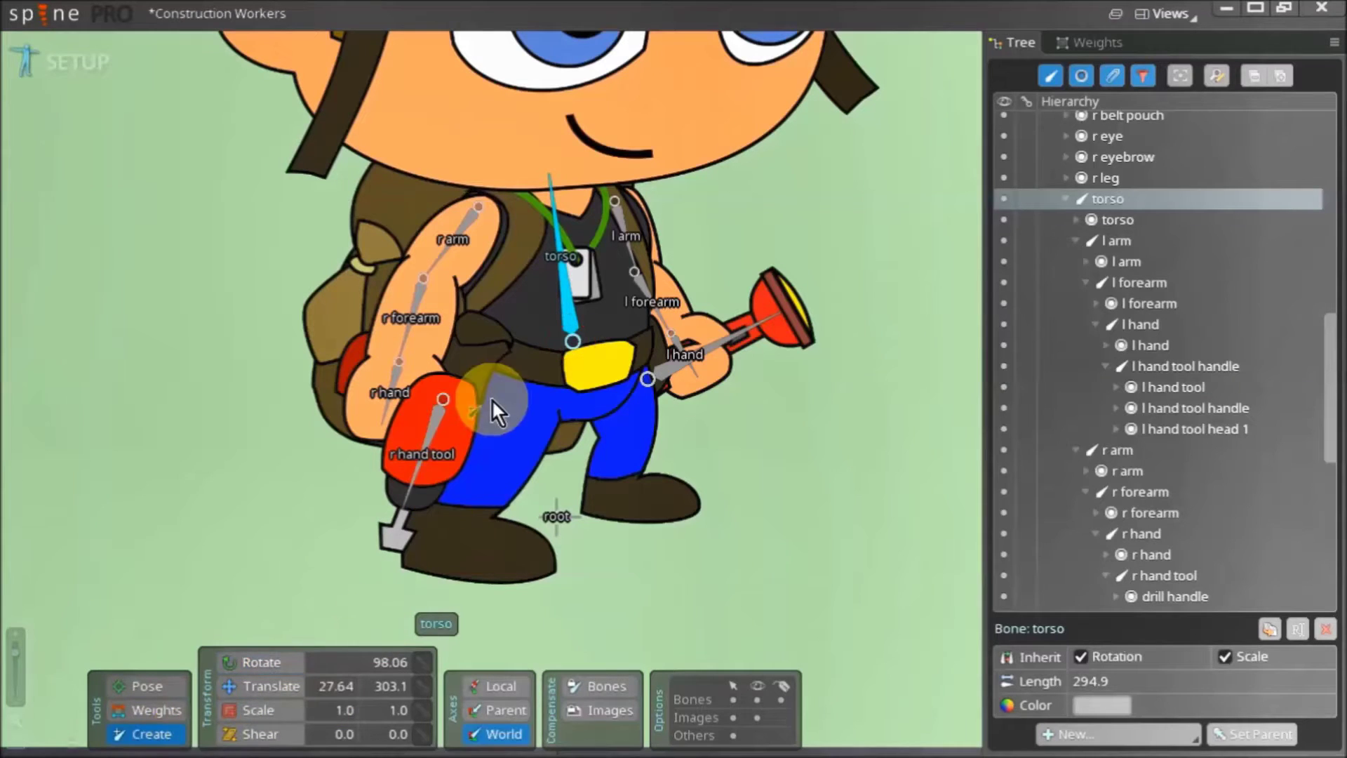
pyautogui.press('ctrl')
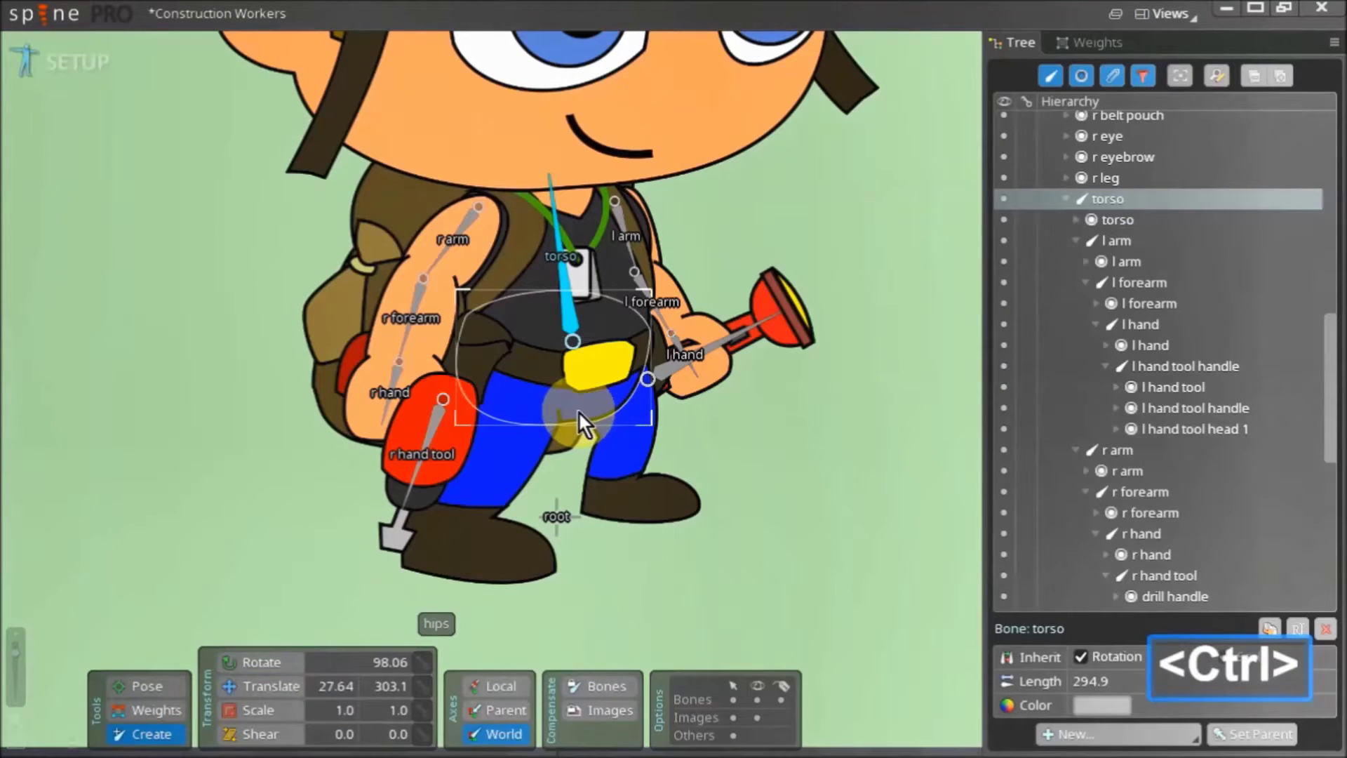
pyautogui.keyDown('ctrl'); pyautogui.click(579, 411); pyautogui.keyUp('ctrl')
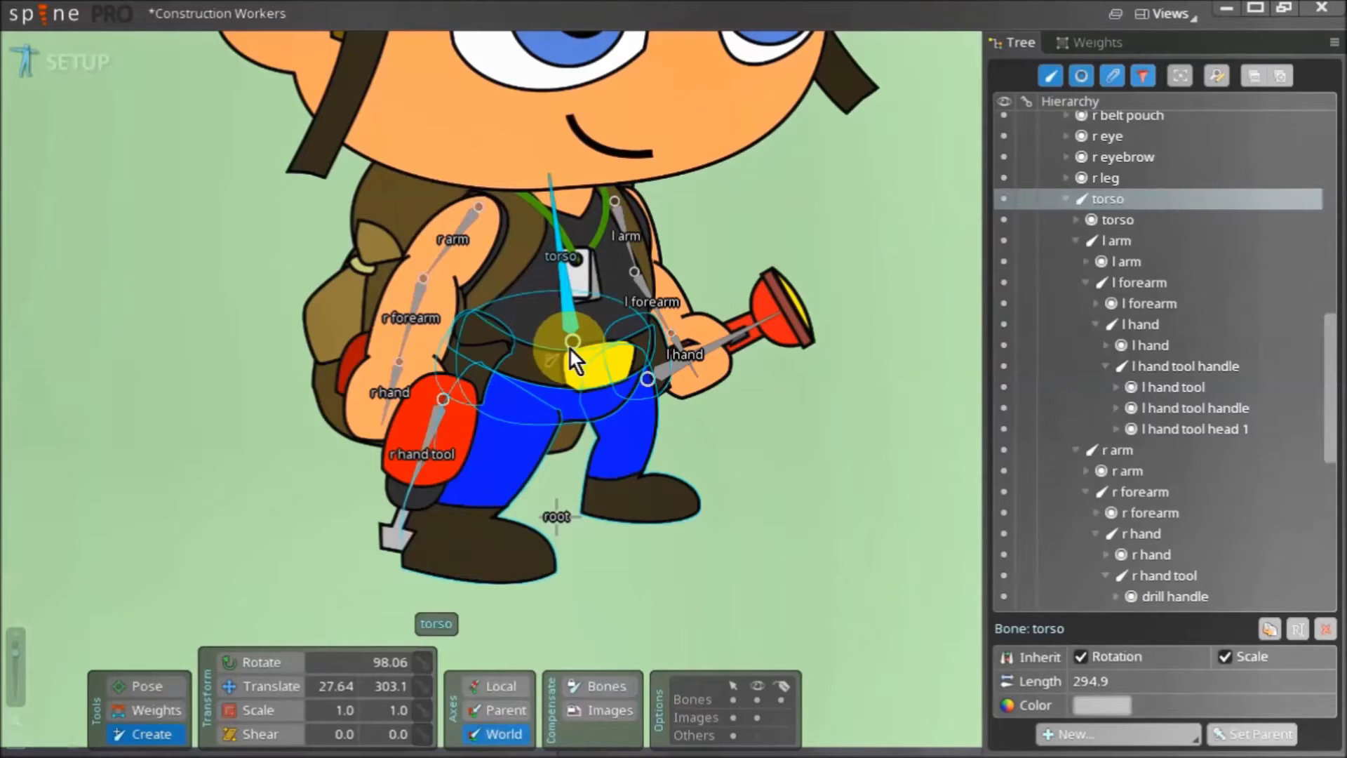
pyautogui.moveTo(569, 347); pyautogui.dragTo(561, 405)
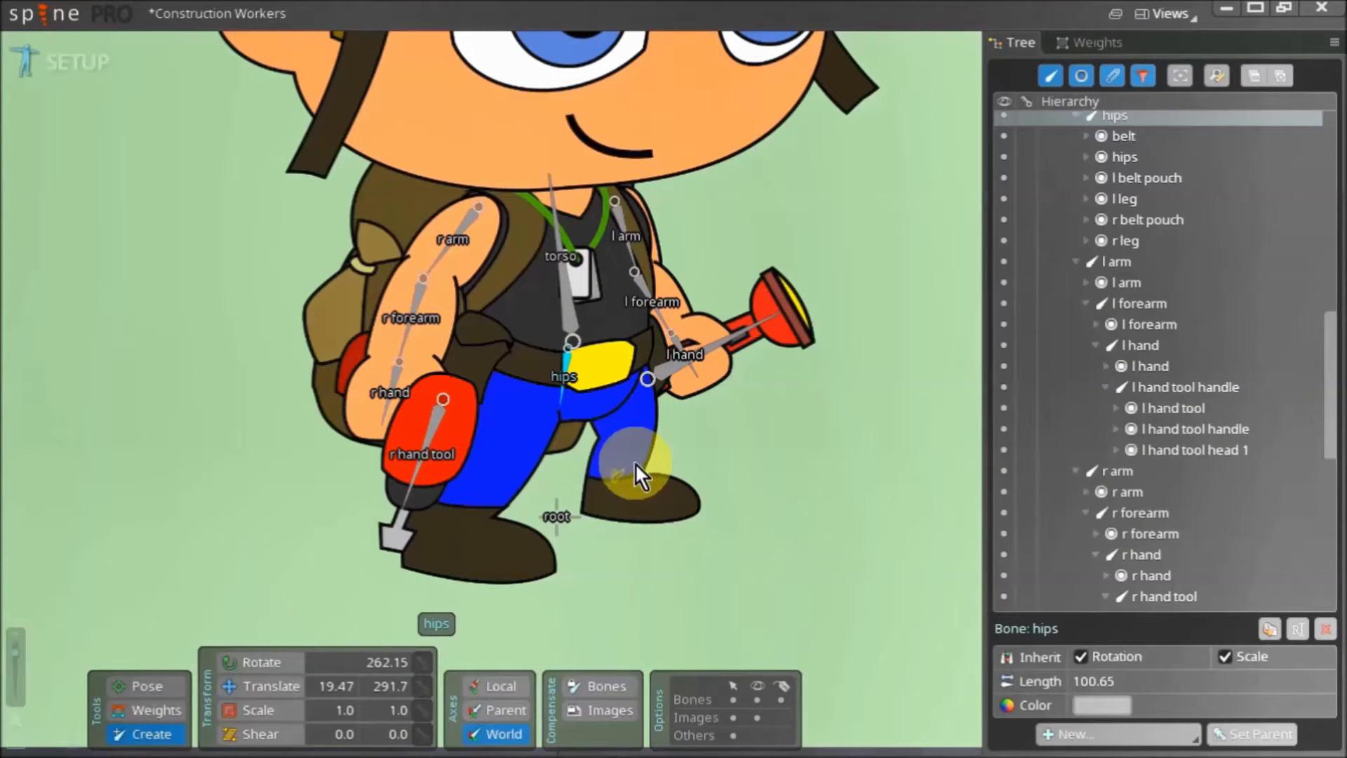
# Draw l leg, shin and foot bones from the hips to the toe, binding the l leg attachment
pyautogui.press('ctrl')
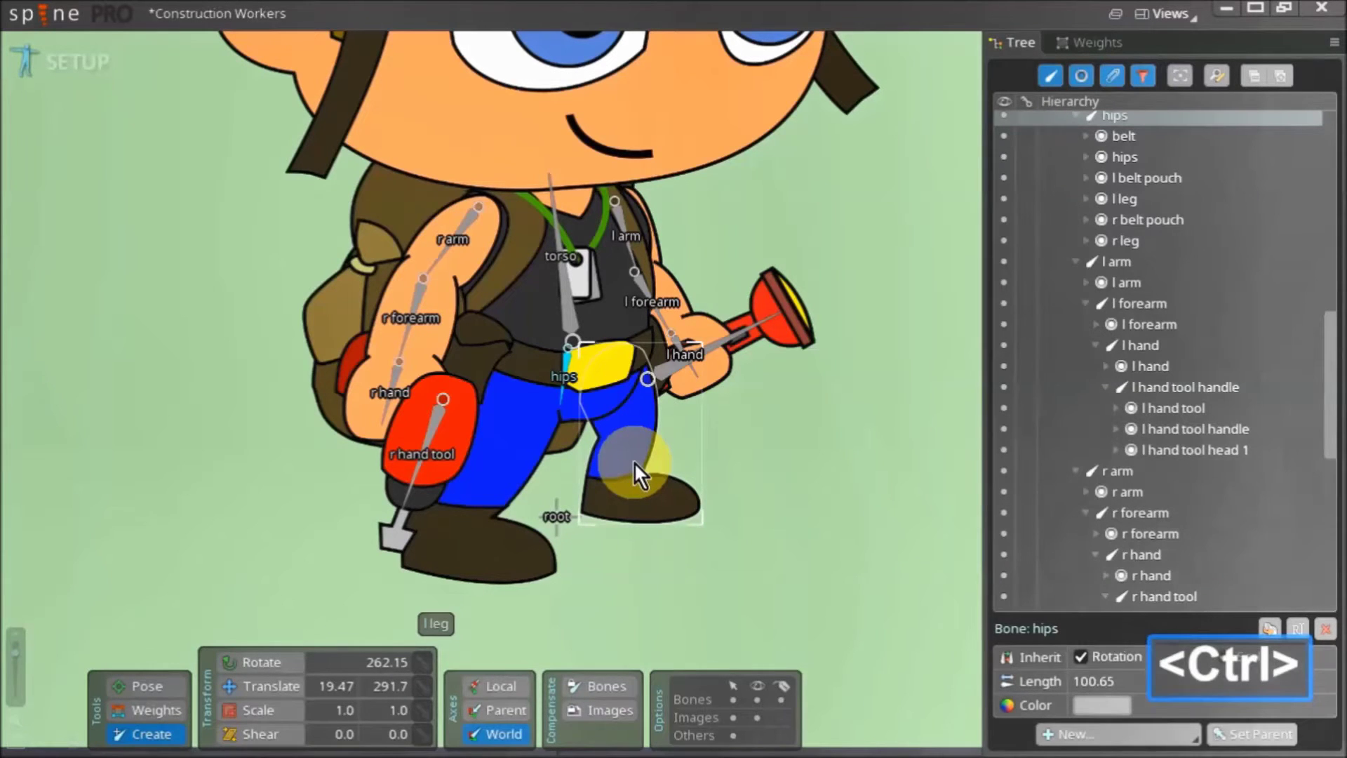
pyautogui.press('ctrl')
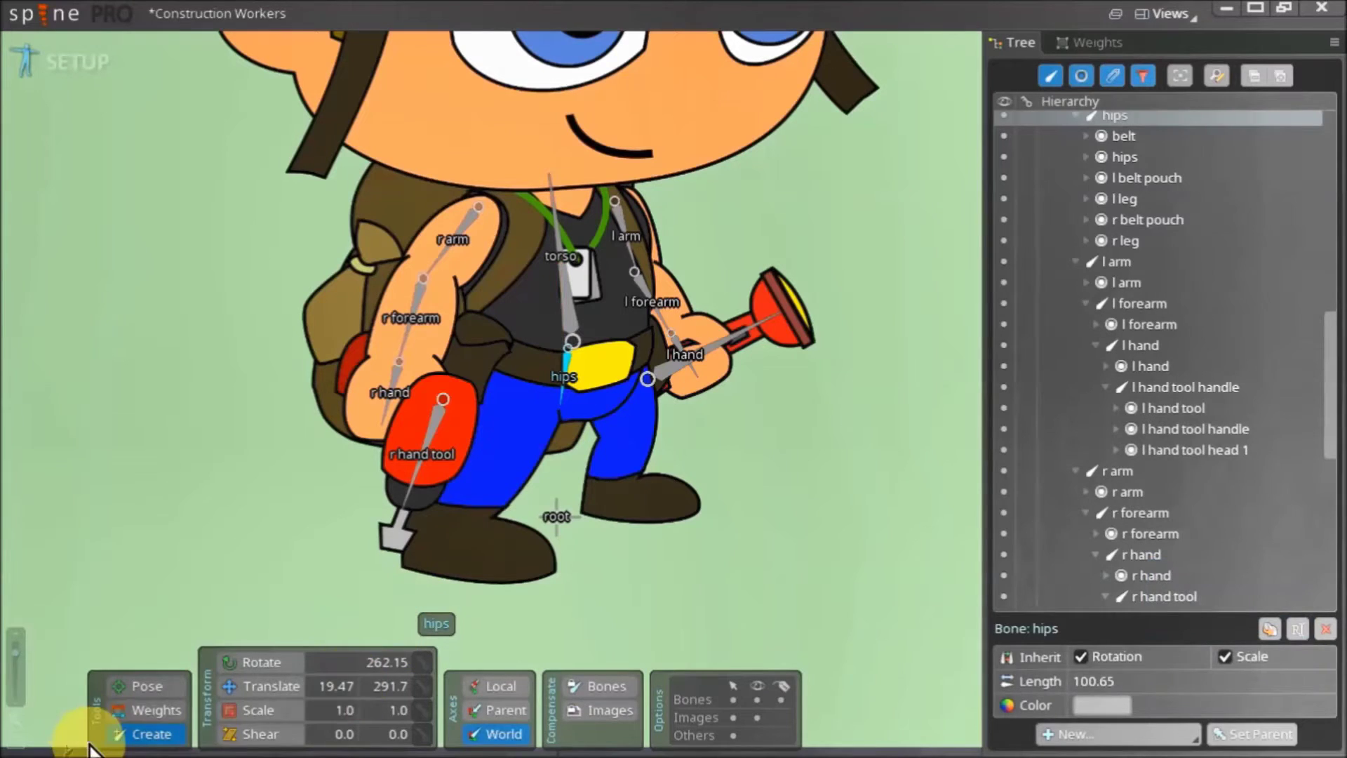
pyautogui.keyDown('ctrl'); pyautogui.click(640, 442); pyautogui.keyUp('ctrl')
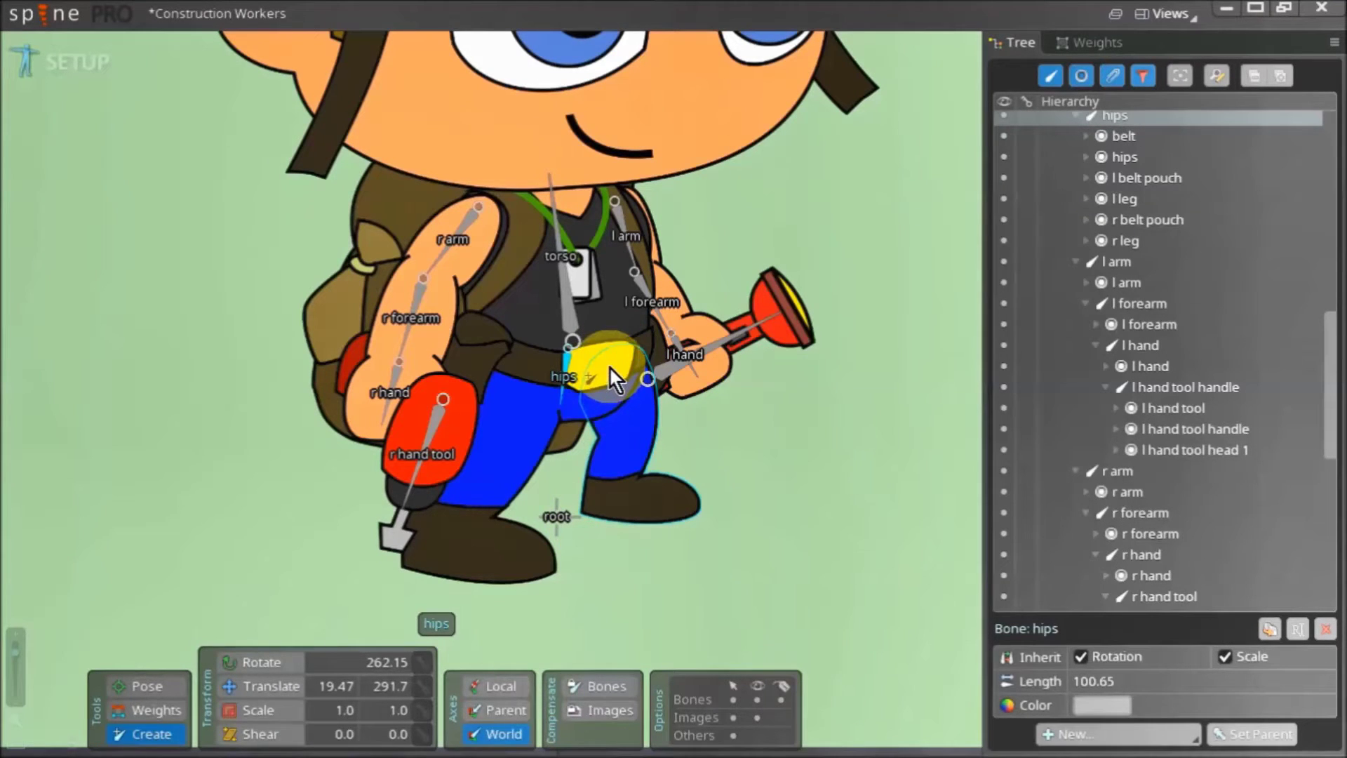
pyautogui.moveTo(610, 366); pyautogui.dragTo(629, 426)
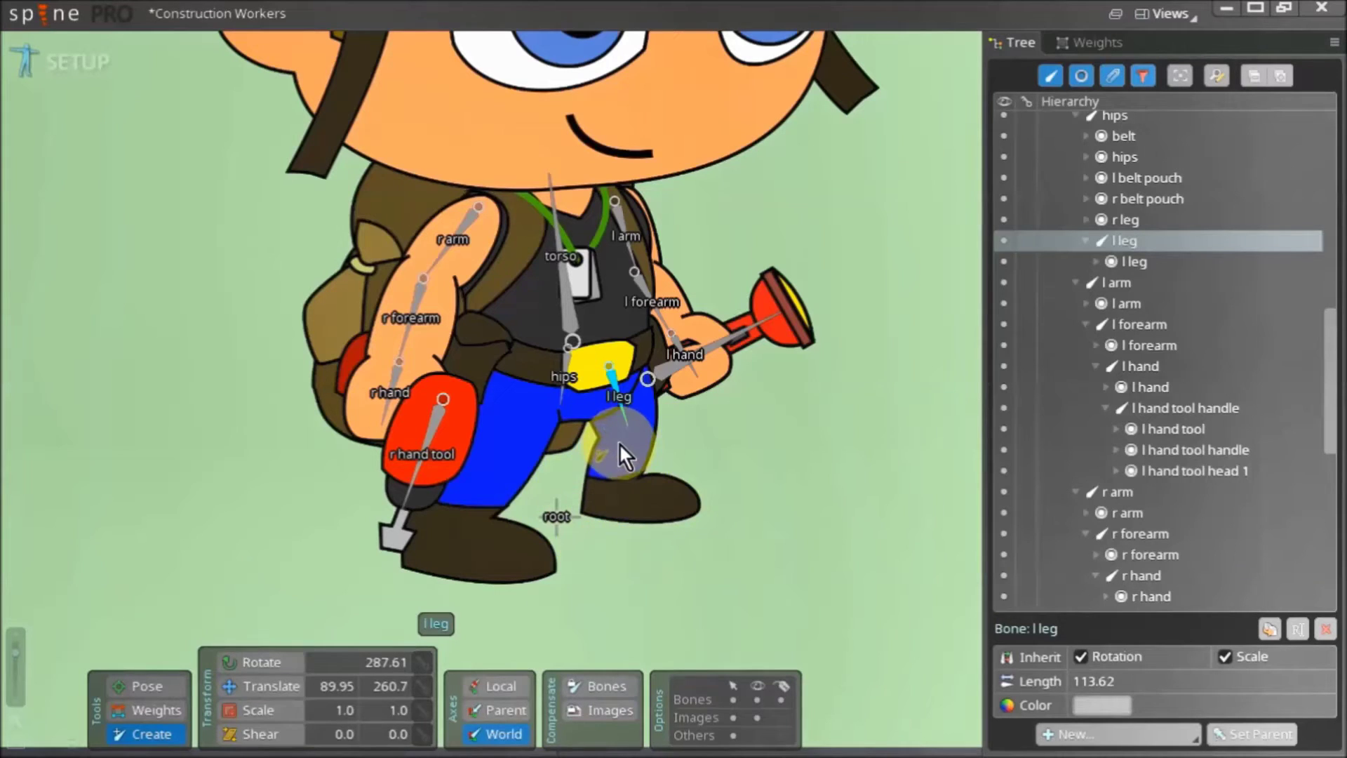
pyautogui.moveTo(630, 431); pyautogui.dragTo(609, 491)
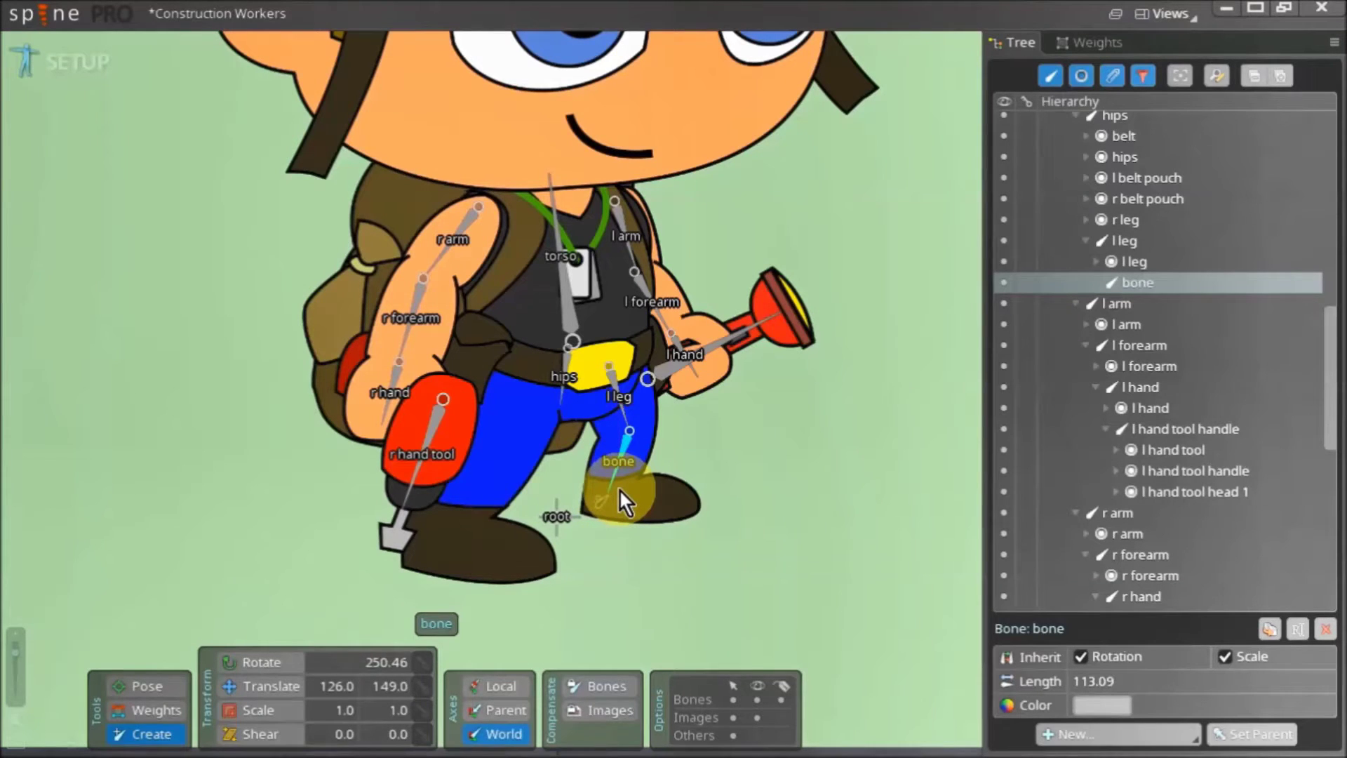
pyautogui.moveTo(611, 496); pyautogui.dragTo(685, 500)
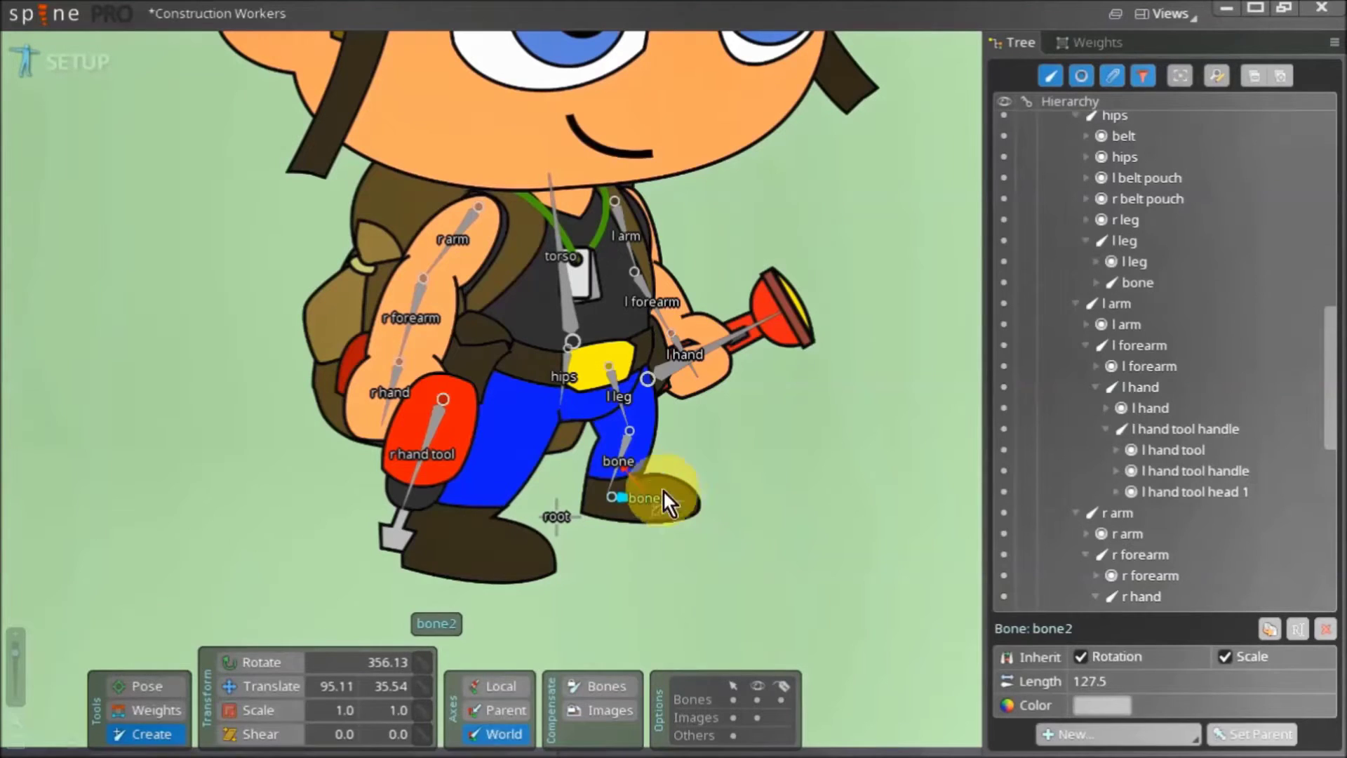
# Rename the new shin and foot bones to 'l shin' and 'l foot'
pyautogui.scroll(2, 613, 462)
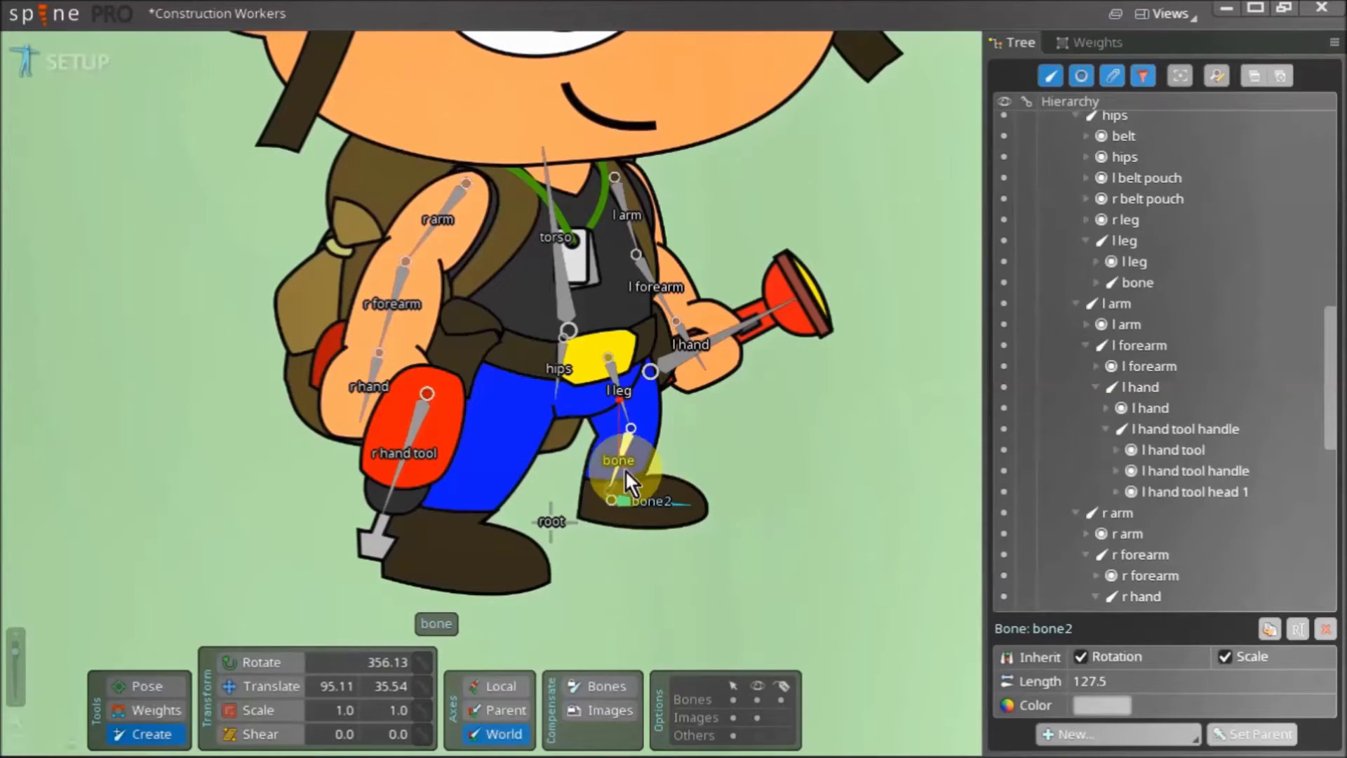
pyautogui.click(1148, 288)
pyautogui.doubleClick(1136, 286)
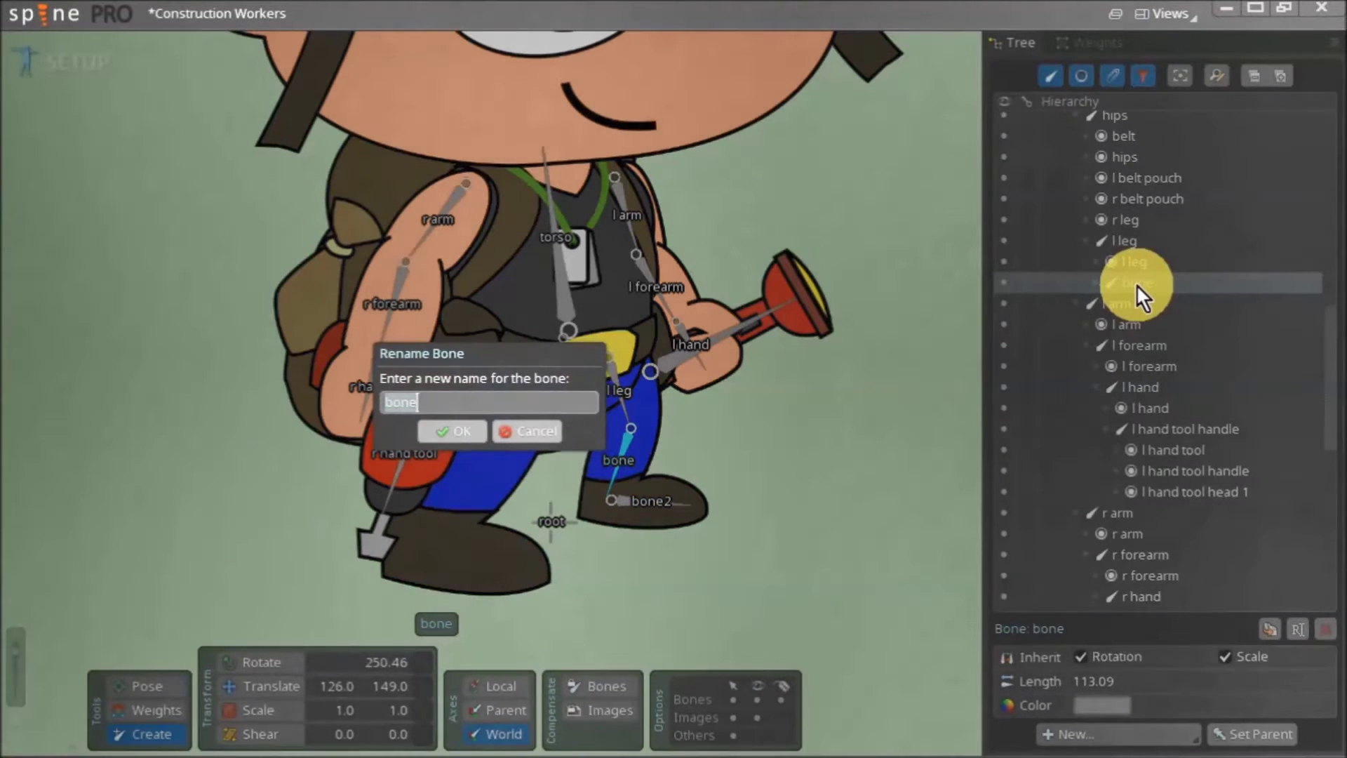
pyautogui.write('l shim')
pyautogui.press('BackSpace')
pyautogui.write('n')
pyautogui.press('Return')
pyautogui.click(1123, 415)
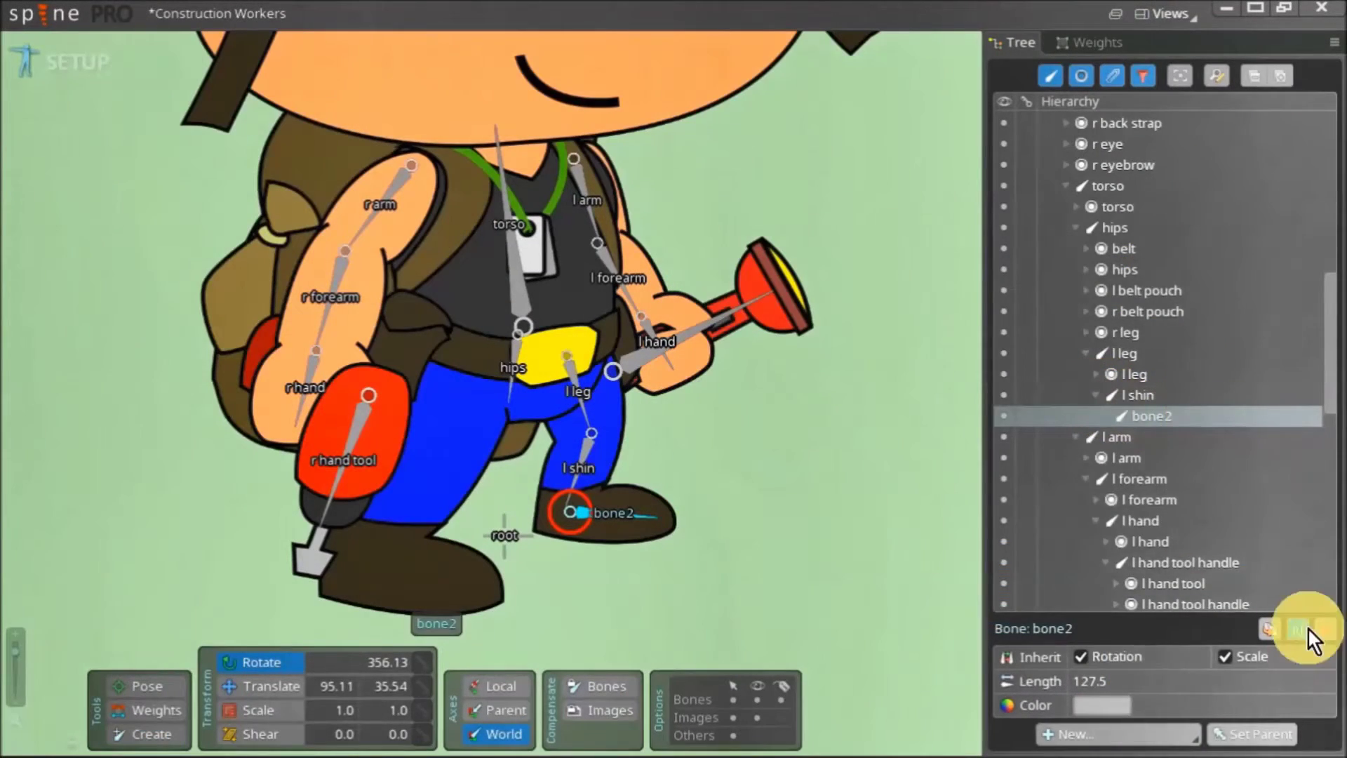
pyautogui.click(1309, 628)
pyautogui.write('l foot')
pyautogui.press('Return')
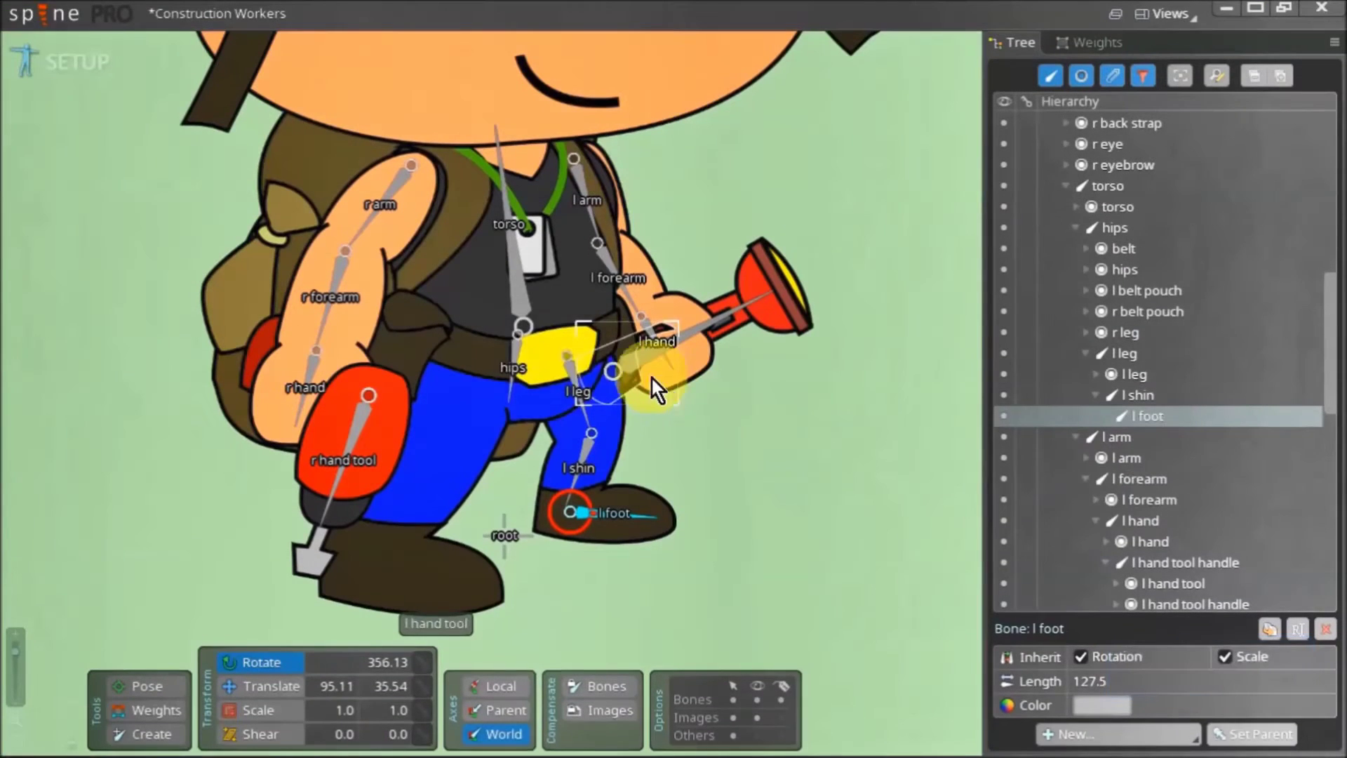
pyautogui.click(515, 347)
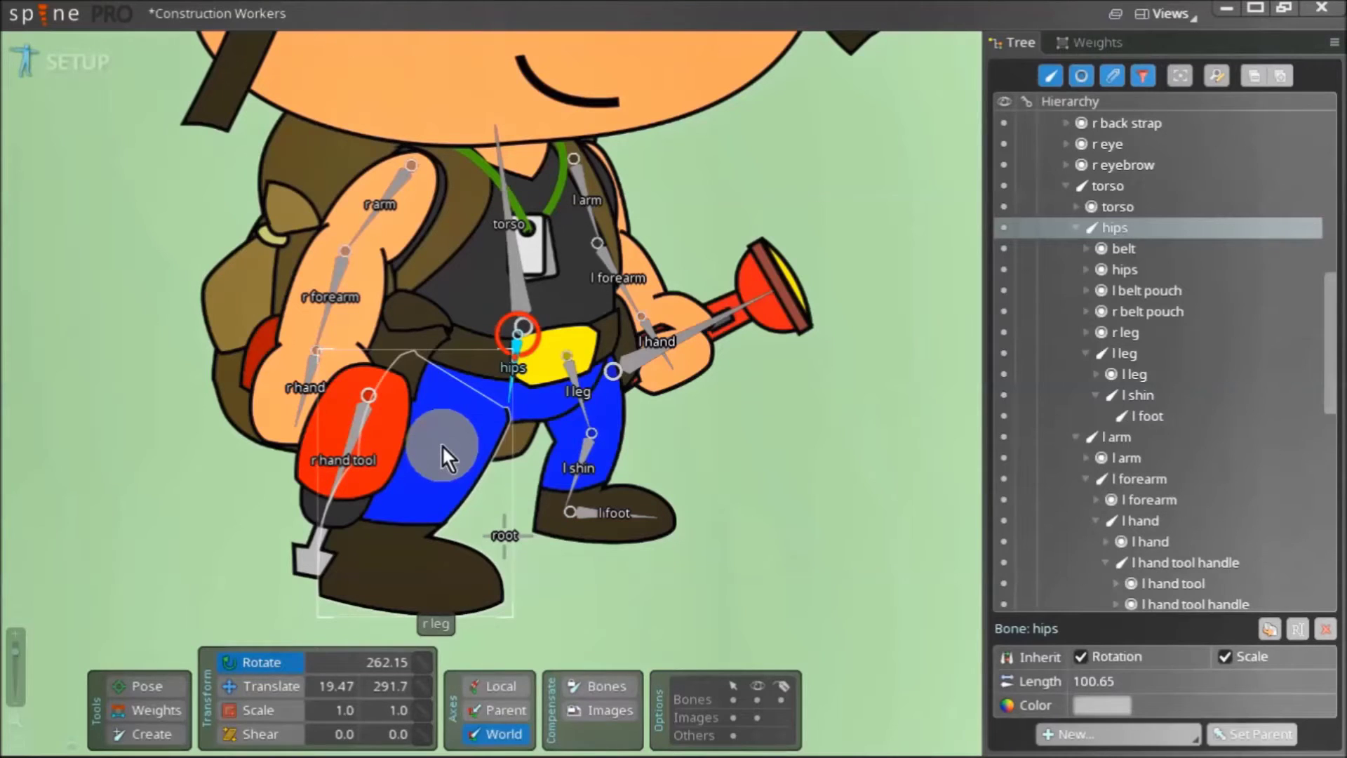
# Draw the right leg bones from the hips with the r leg attachment, naming the shin 'r shin'
pyautogui.press('n')
pyautogui.click(160, 736)
pyautogui.press('ctrl')
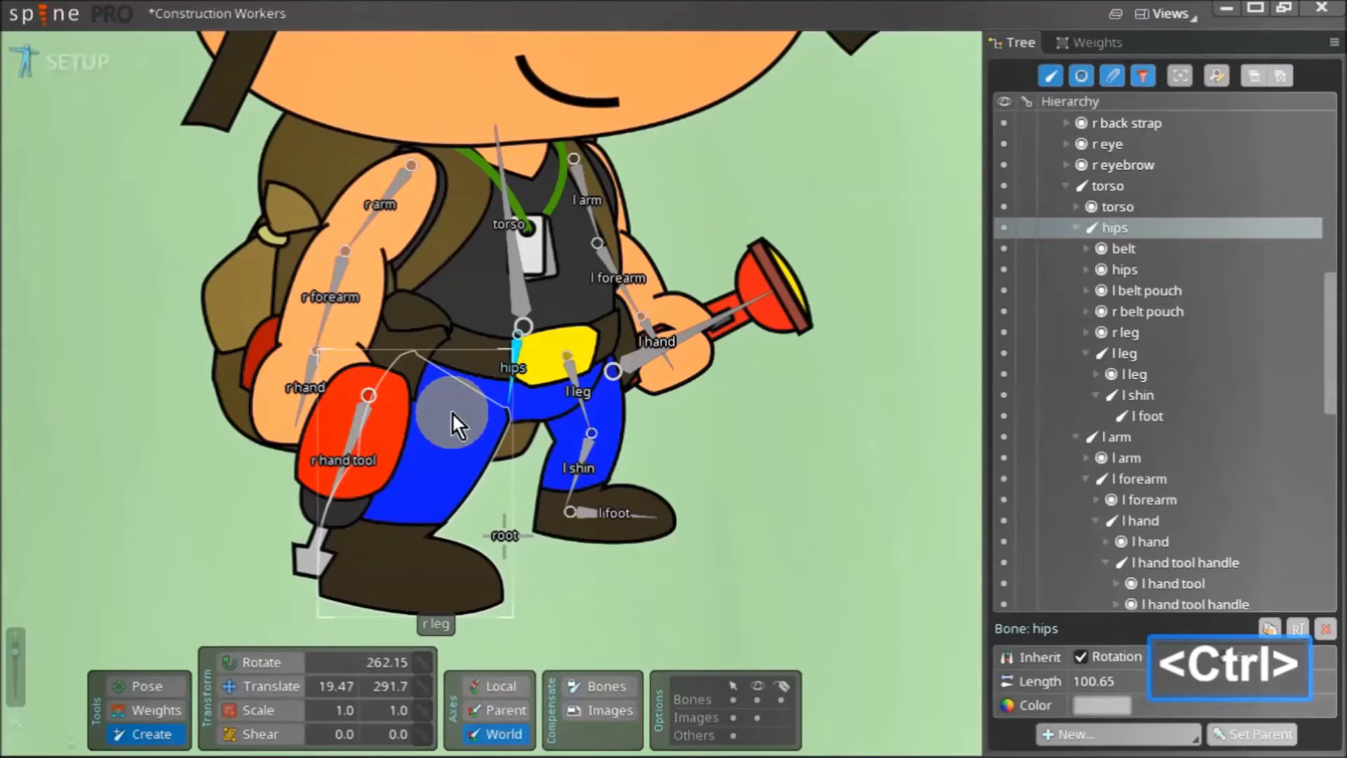
pyautogui.keyDown('ctrl'); pyautogui.click(451, 411); pyautogui.keyUp('ctrl')
pyautogui.moveTo(552, 503); pyautogui.dragTo(697, 602)
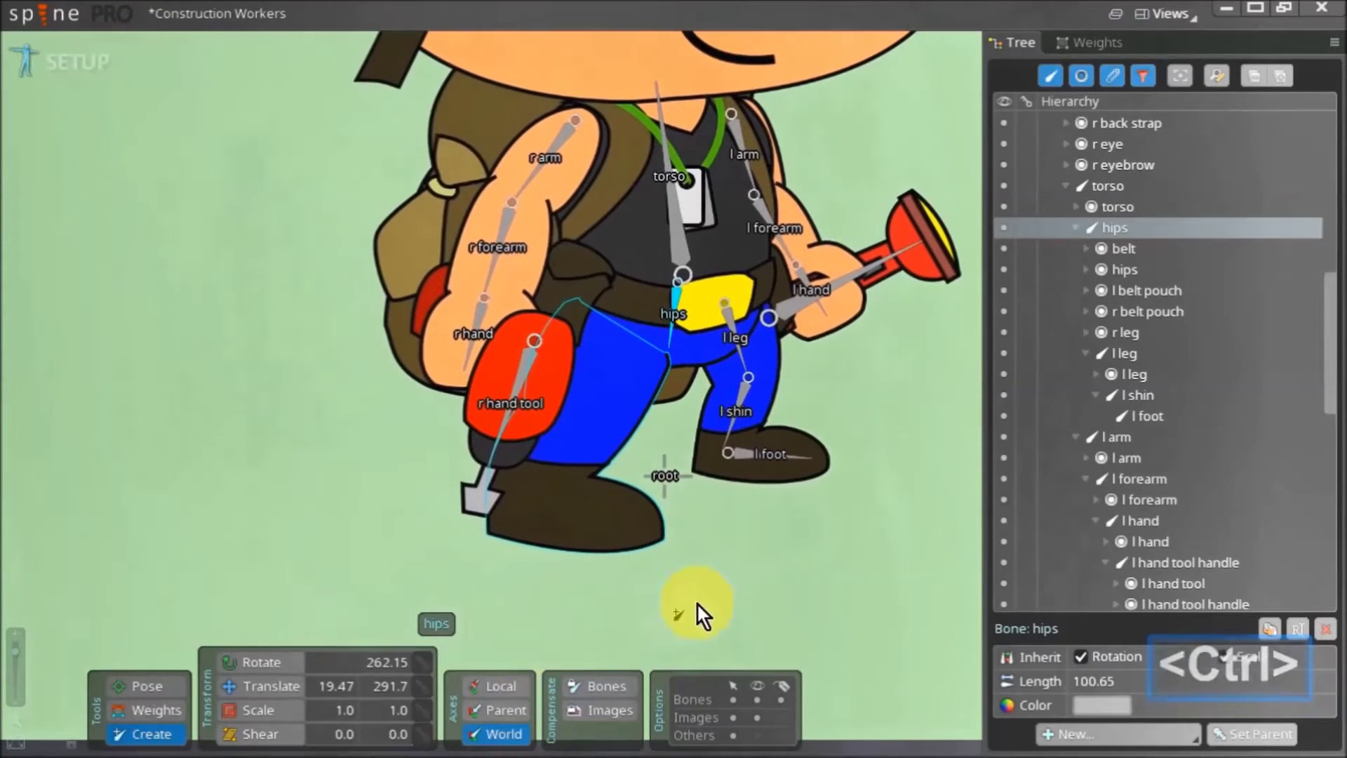
pyautogui.click(783, 703)
pyautogui.scroll(5, 621, 337)
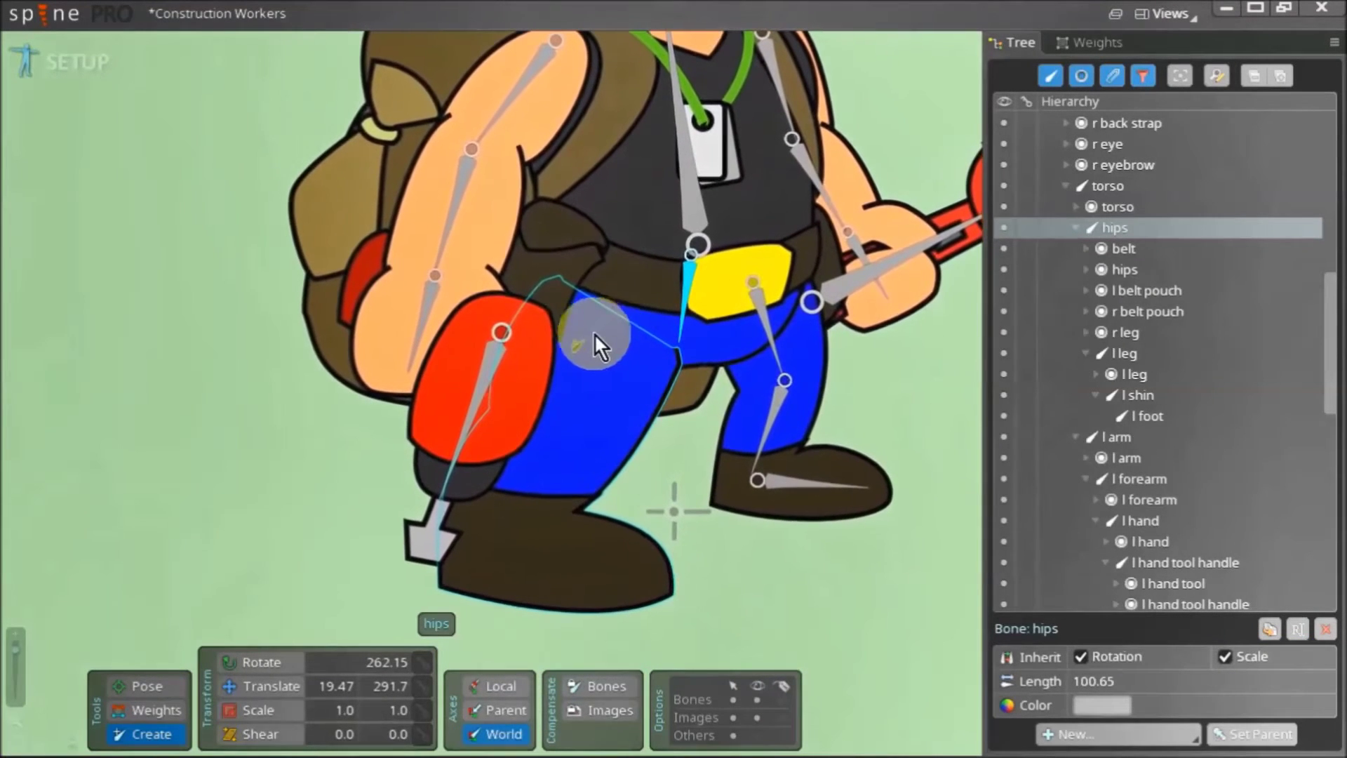
pyautogui.moveTo(595, 305); pyautogui.dragTo(488, 556)
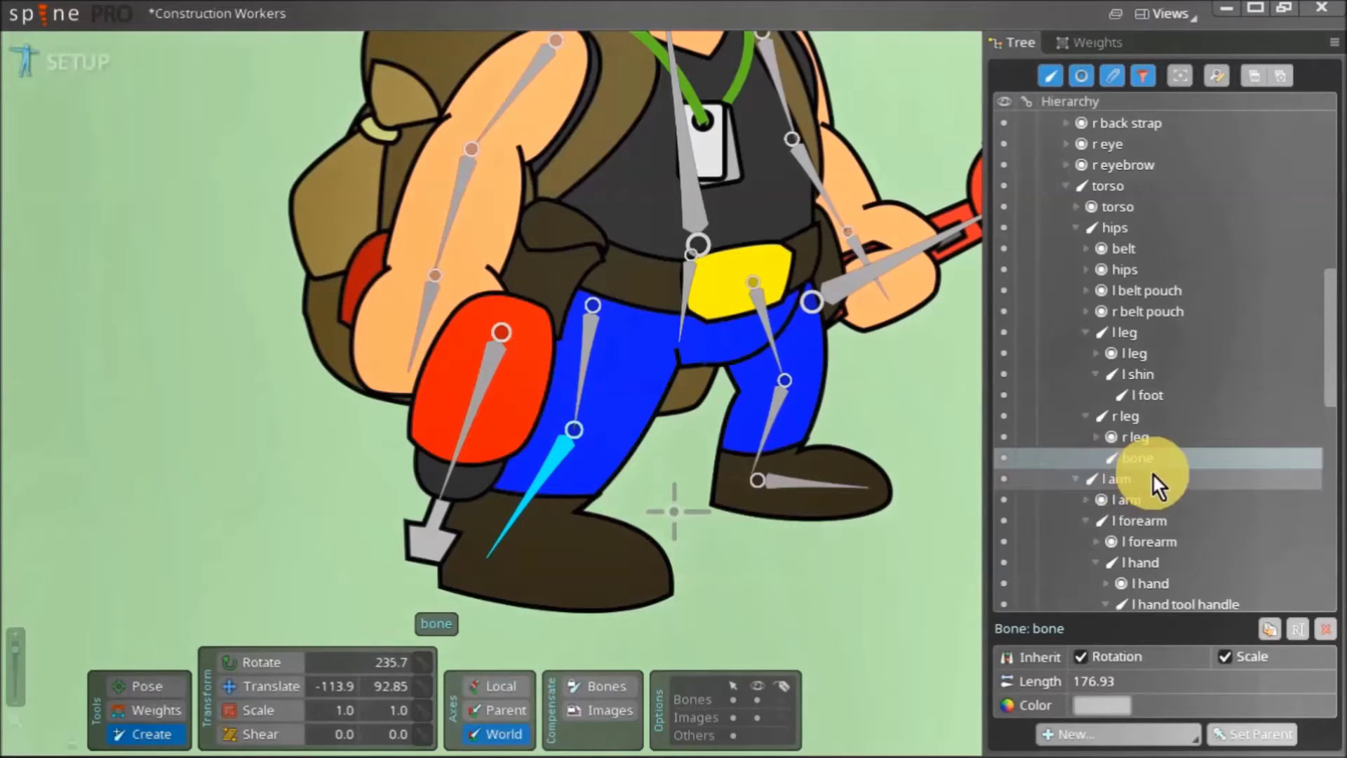
pyautogui.click(1296, 629)
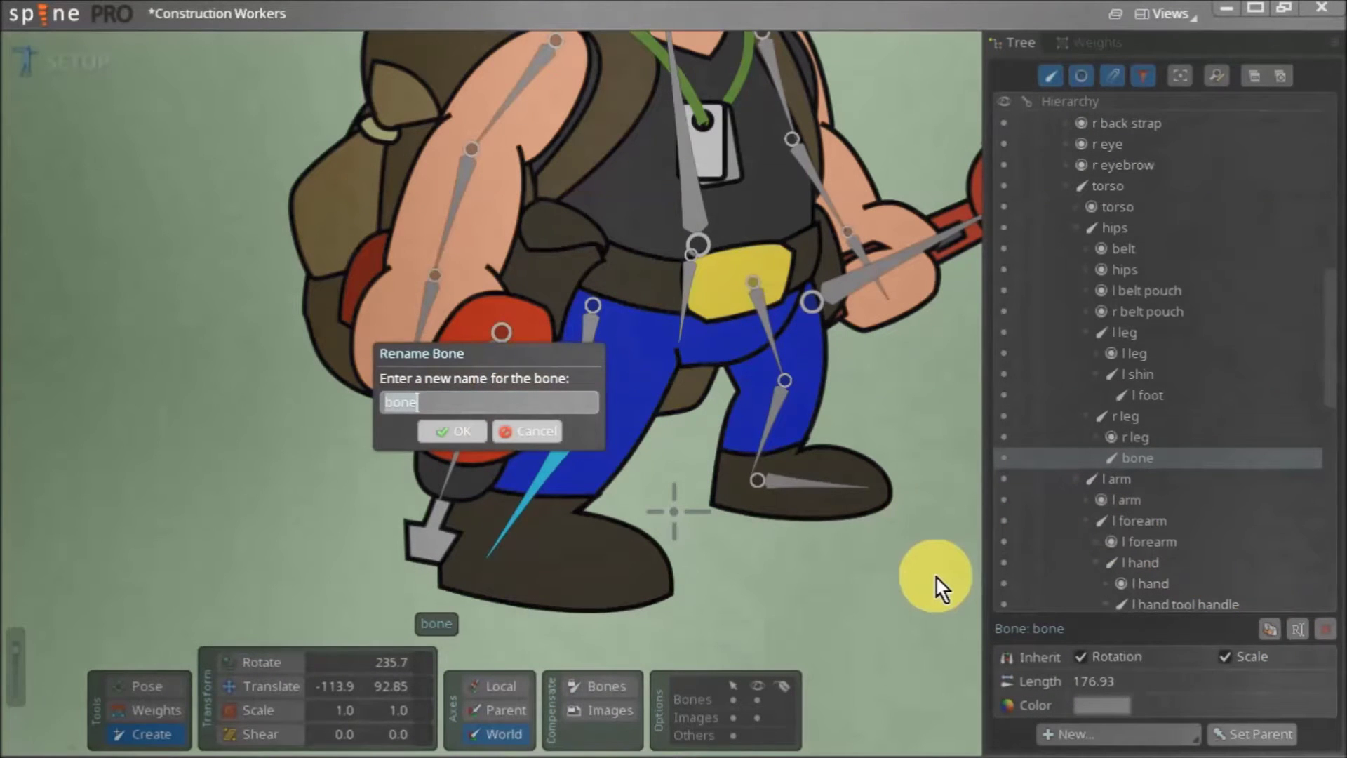
pyautogui.write('r sh')
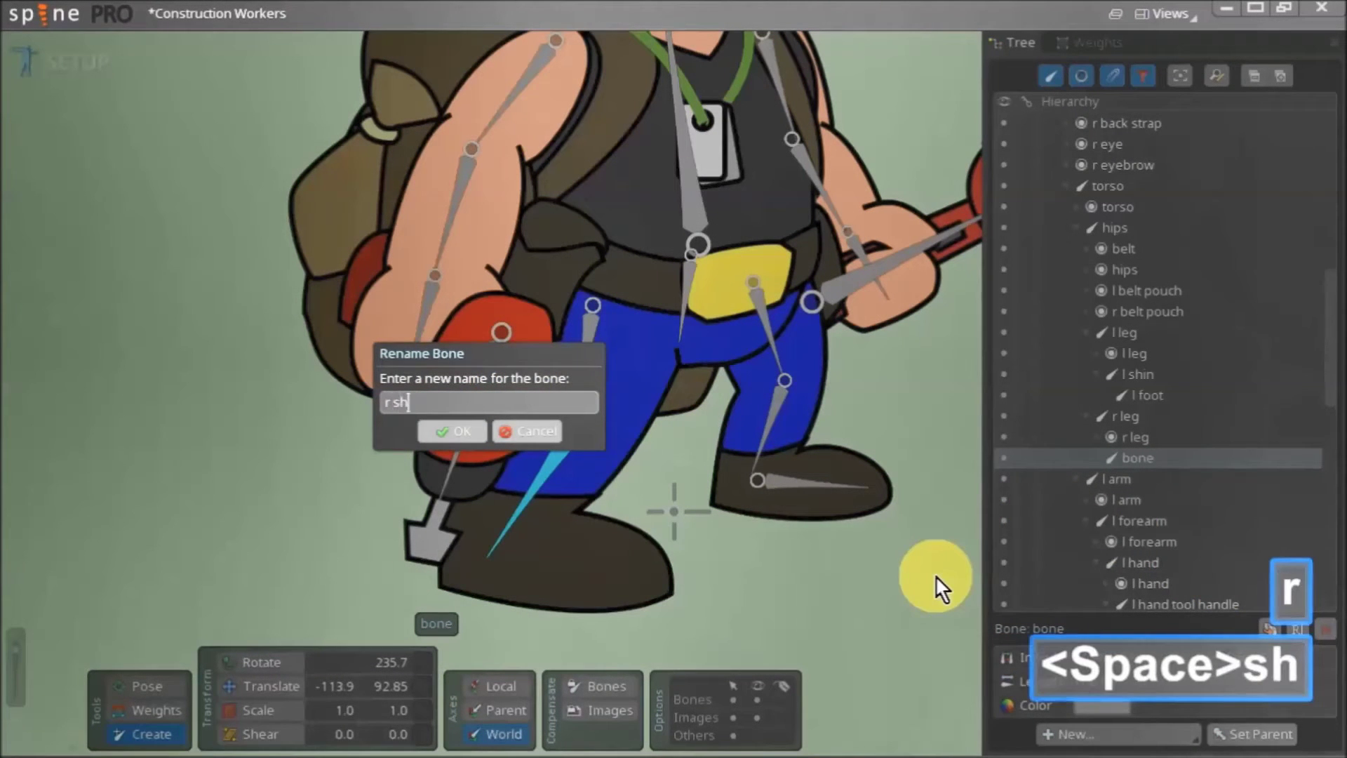
pyautogui.write('in')
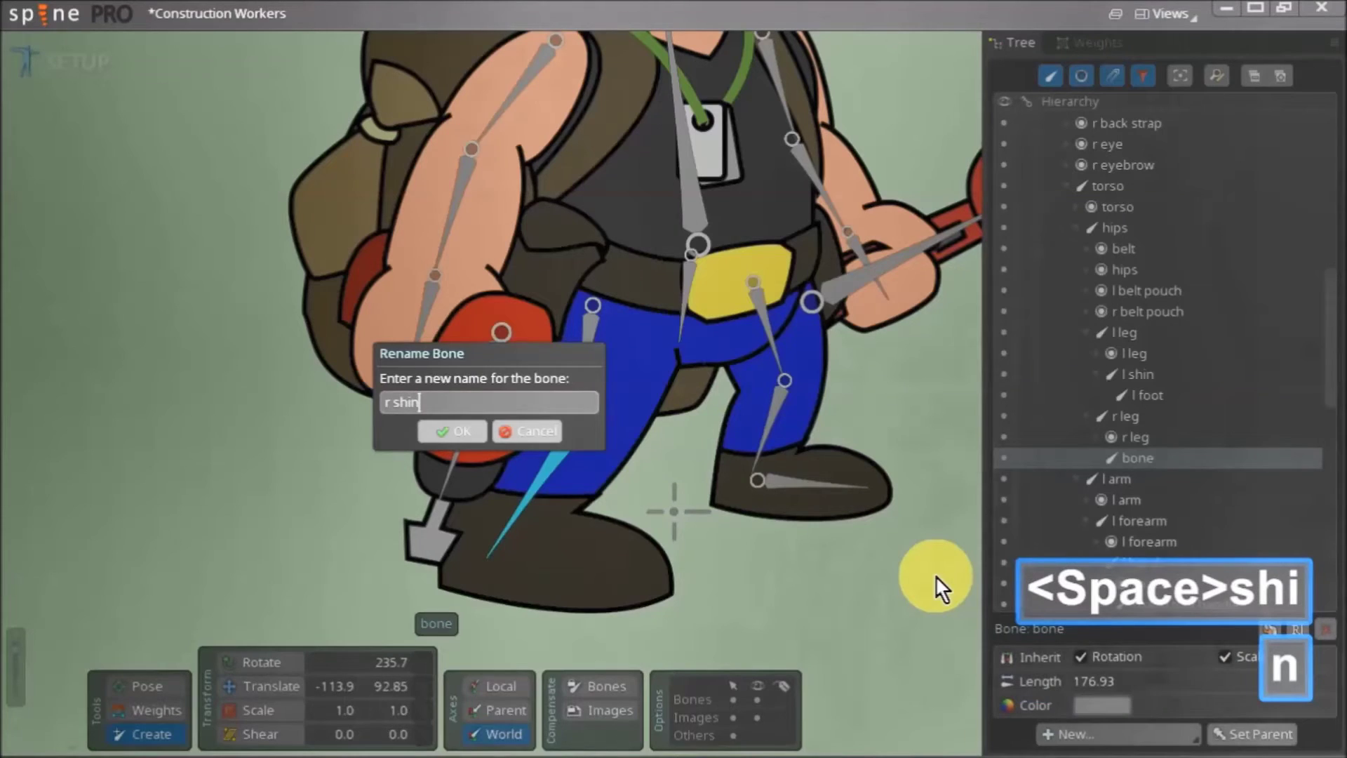
pyautogui.press('Return')
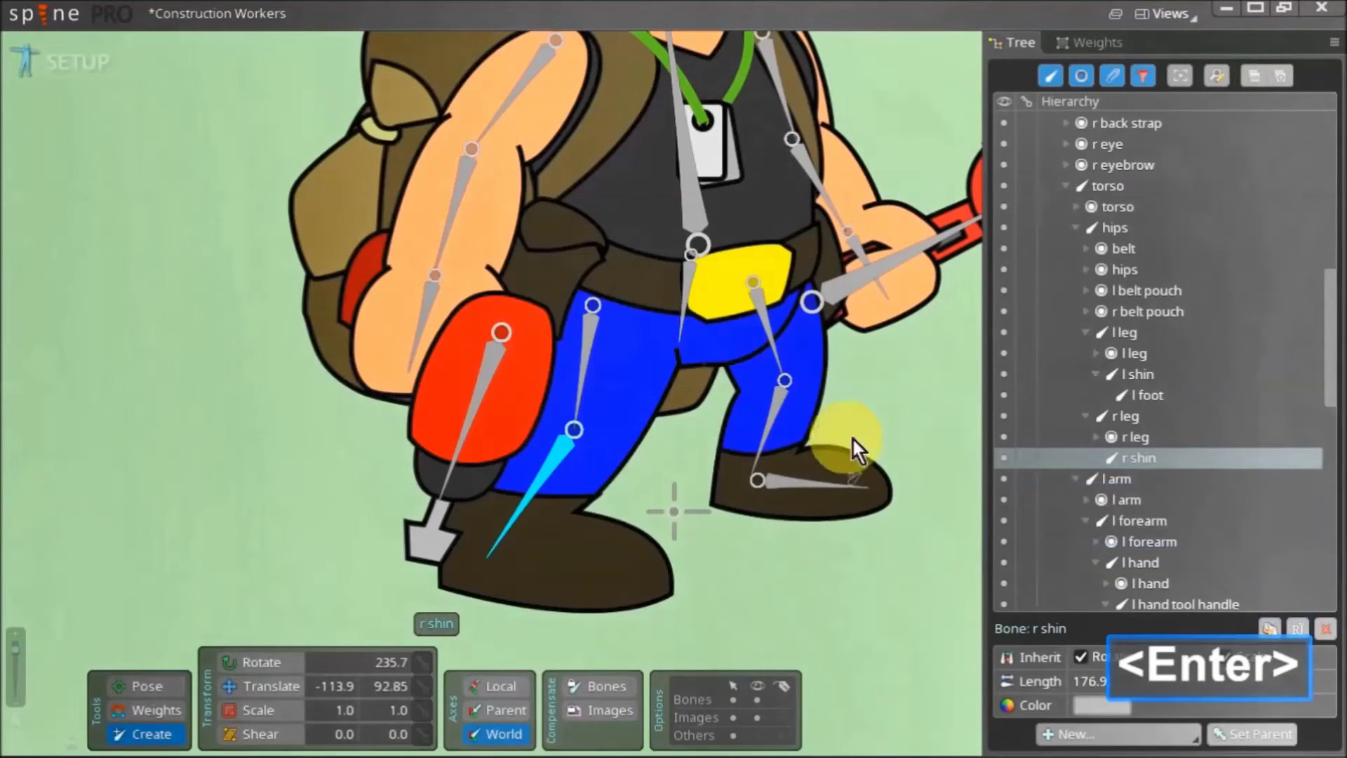
# Add a foot bone from the ankle along the boot and name it 'r foot'
pyautogui.moveTo(516, 542); pyautogui.dragTo(653, 589)
pyautogui.scroll(-2, 1255, 479)
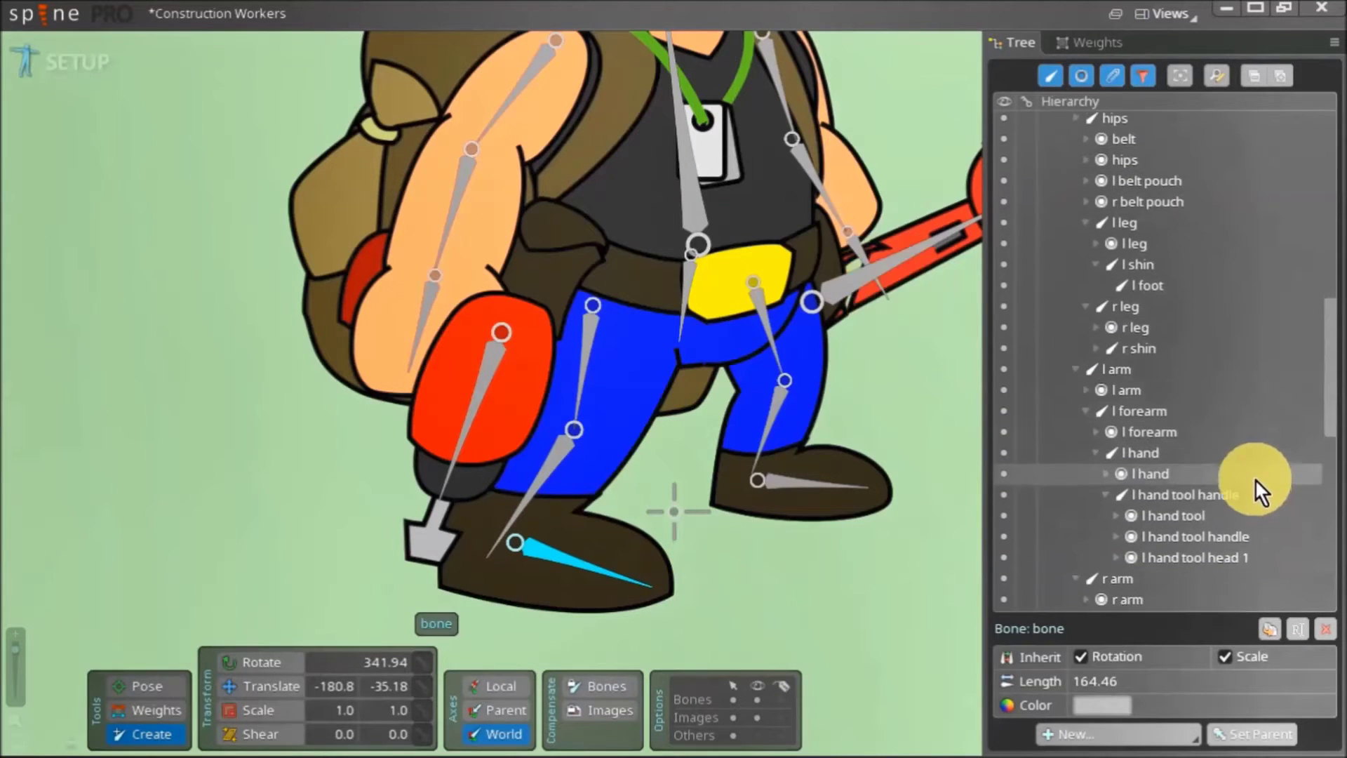
pyautogui.click(1095, 346)
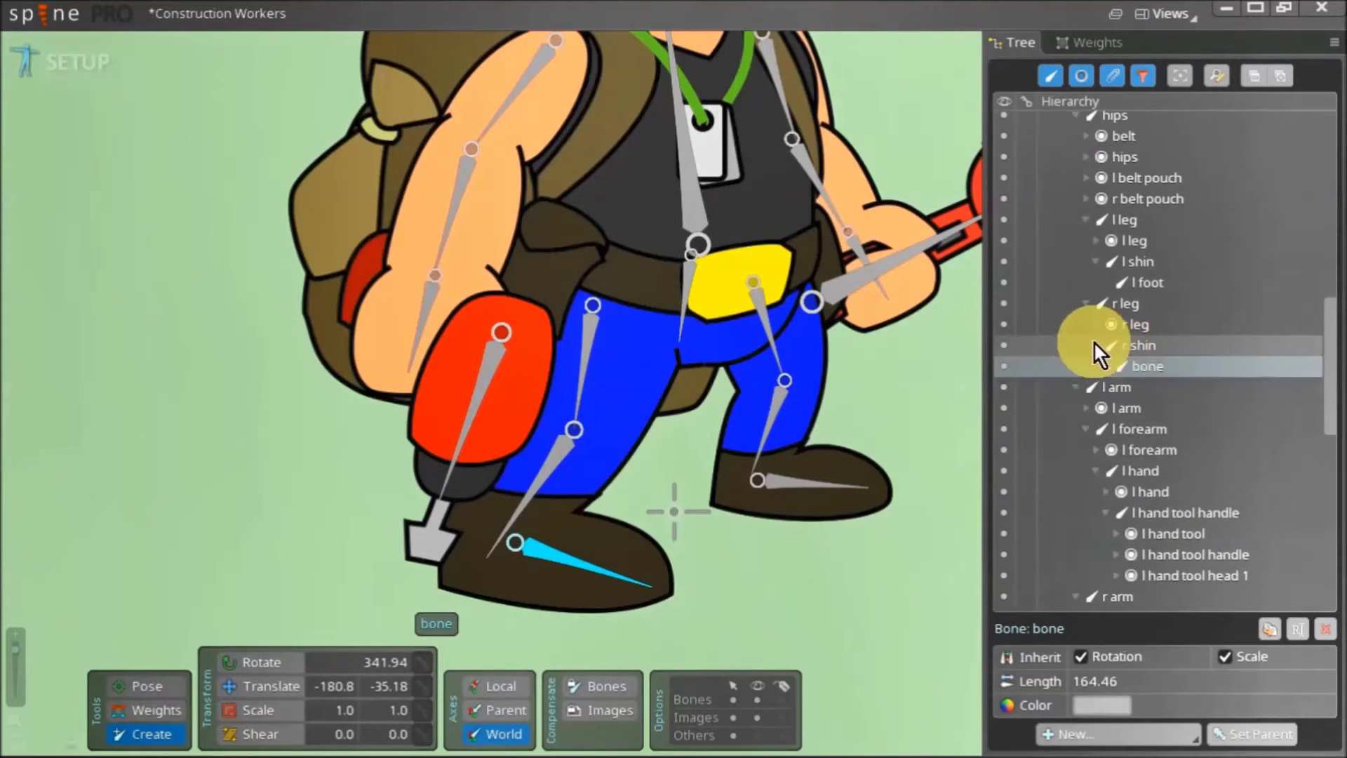
pyautogui.click(1303, 626)
pyautogui.write('righ')
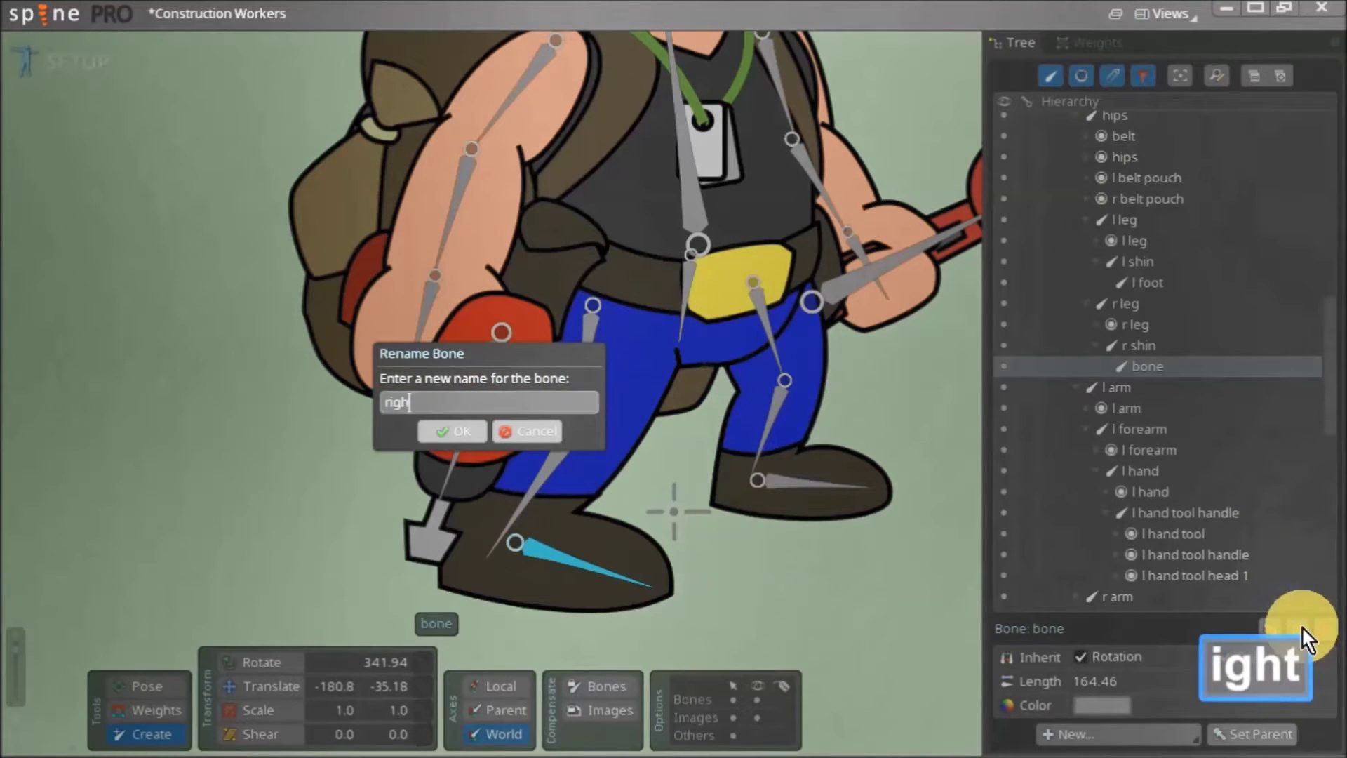
pyautogui.write('t foot')
pyautogui.press('BackSpace')
pyautogui.press('BackSpace')
pyautogui.press('BackSpace')
pyautogui.press('BackSpace')
pyautogui.press('BackSpace')
pyautogui.press('BackSpace')
pyautogui.press('BackSpace')
pyautogui.press('BackSpace')
pyautogui.press('BackSpace')
pyautogui.write('foot')
pyautogui.press('Return')
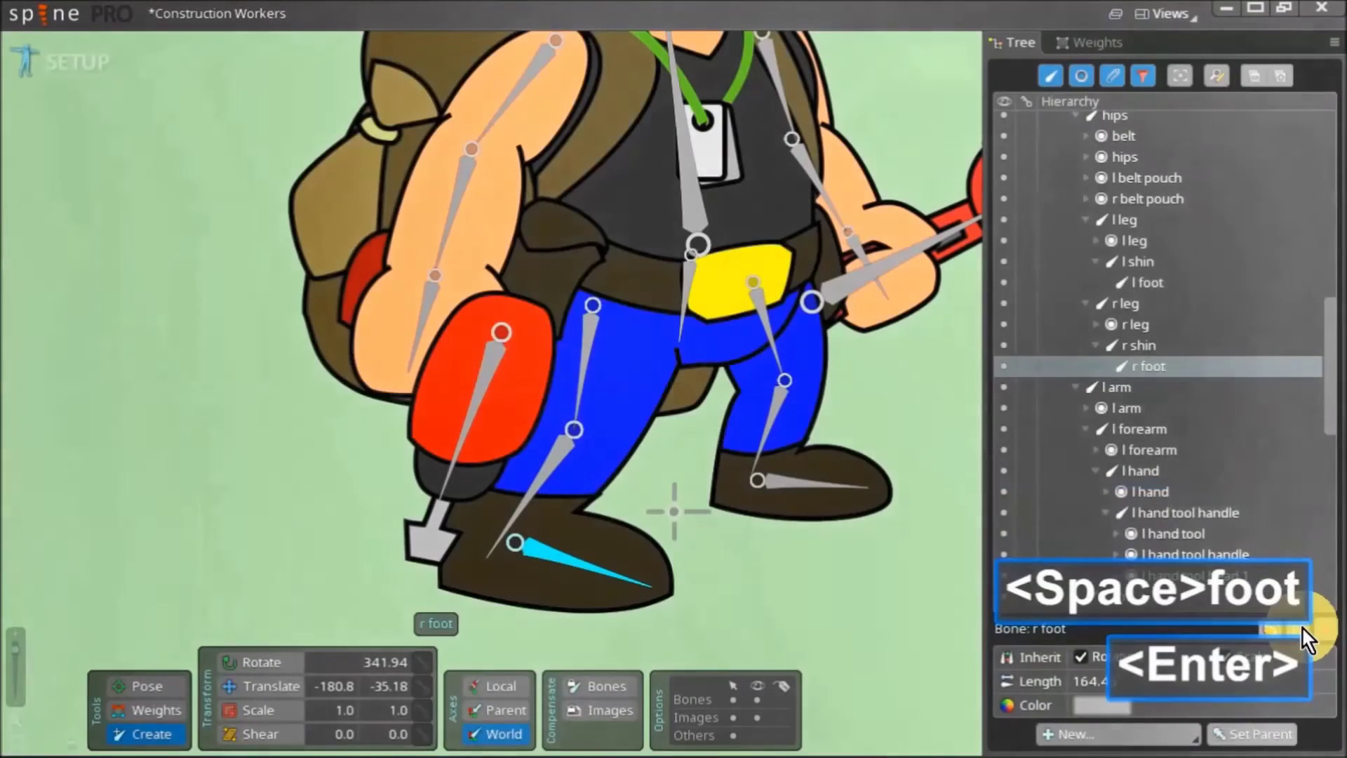
pyautogui.click(298, 662)
pyautogui.press('alt')
pyautogui.scroll(-5, 331, 463)
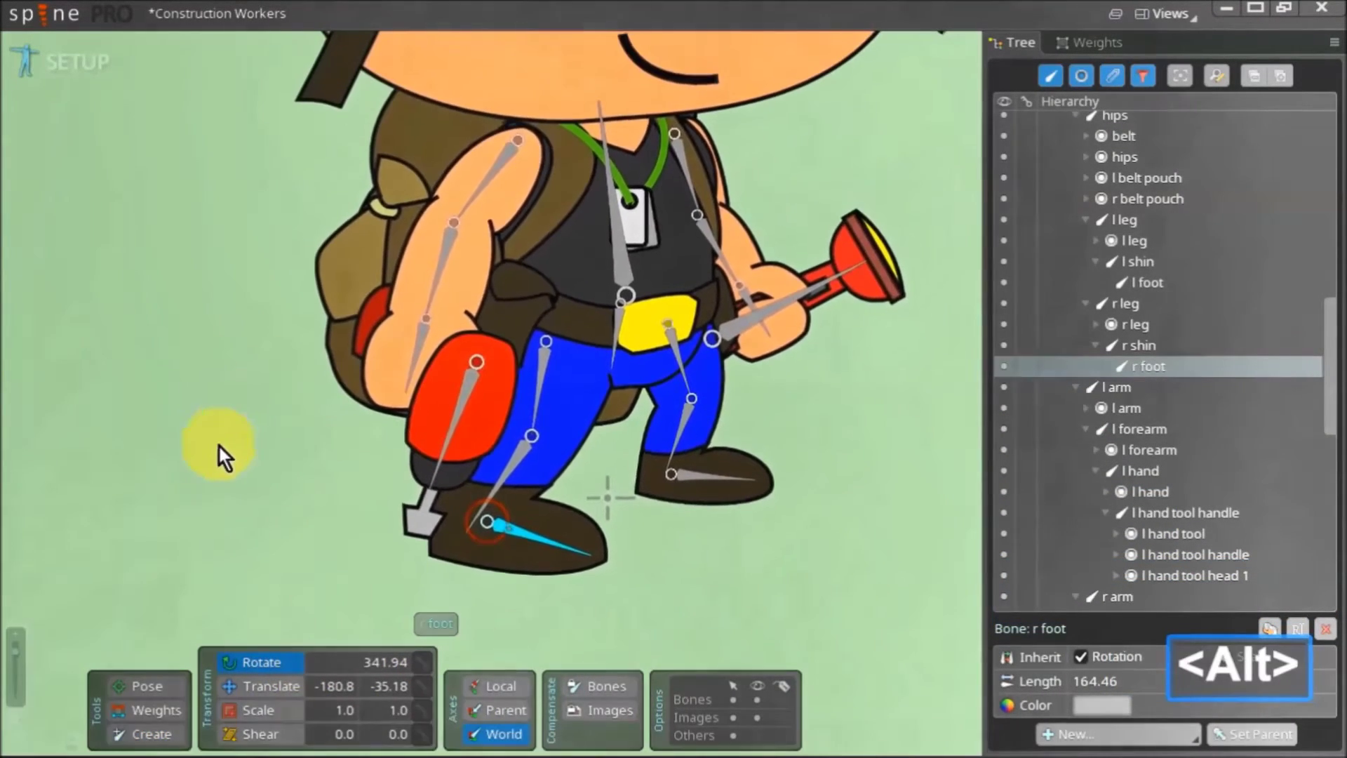
pyautogui.click(542, 385)
pyautogui.moveTo(259, 488); pyautogui.dragTo(491, 502)
pyautogui.moveTo(582, 473); pyautogui.dragTo(577, 593)
pyautogui.hotkey('ctrl', 'z')
pyautogui.hotkey('ctrl', 'z')
pyautogui.hotkey('ctrl', 'z')
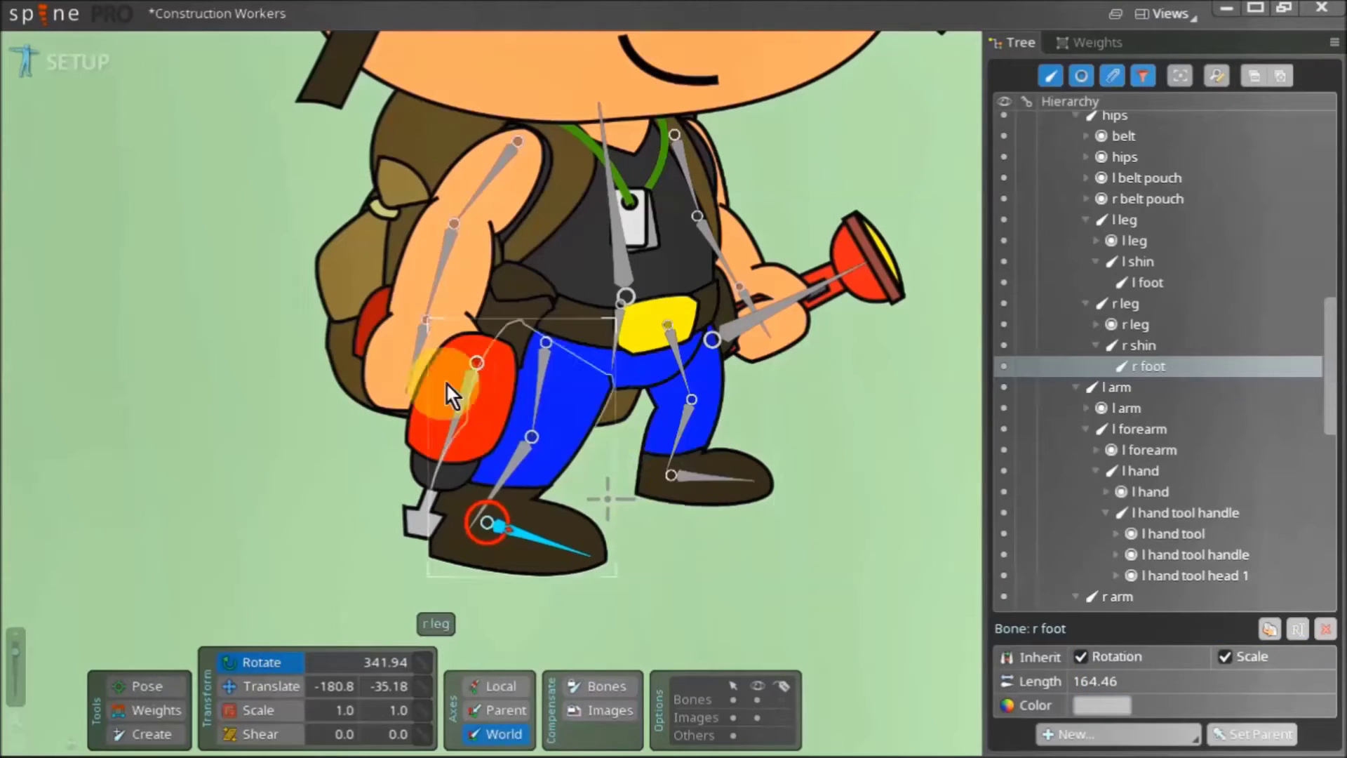
pyautogui.scroll(-2, 330, 294)
pyautogui.scroll(-2, 157, 343)
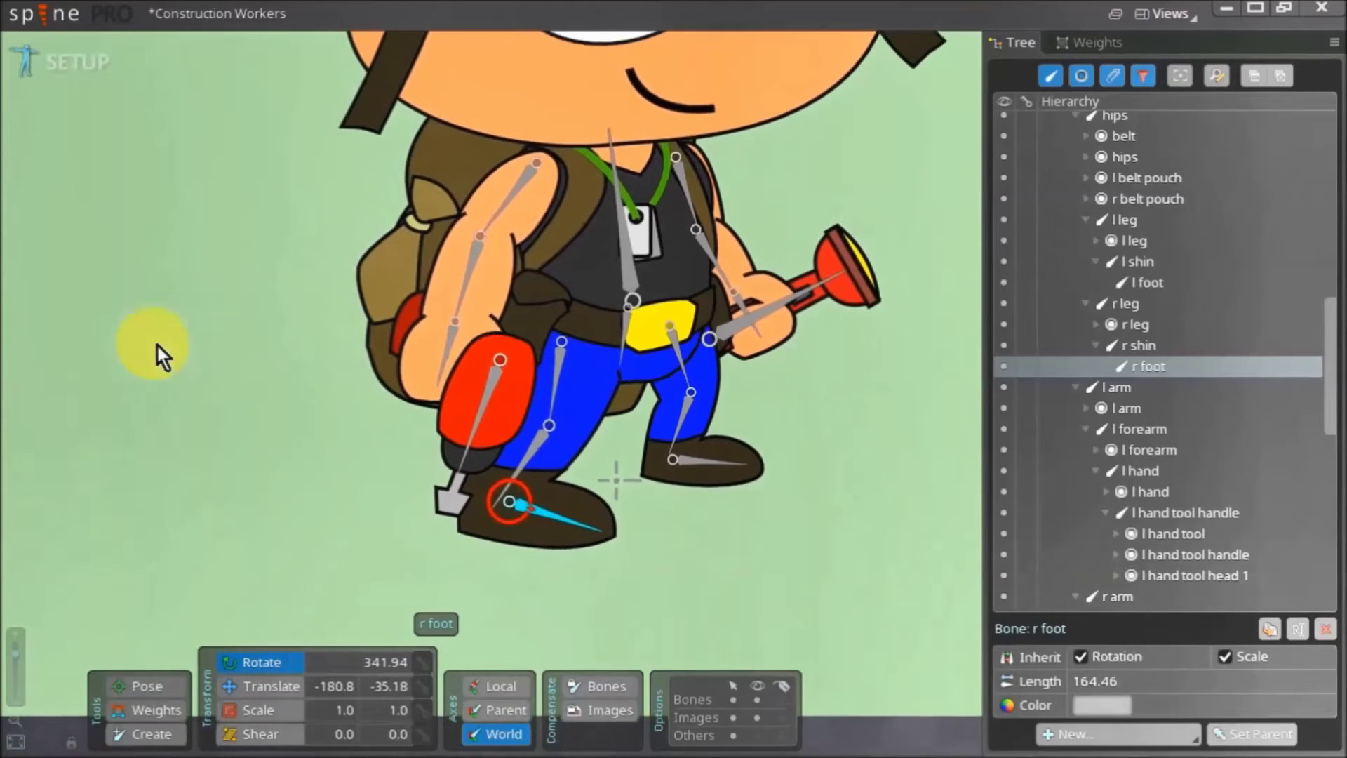
pyautogui.moveTo(197, 161); pyautogui.dragTo(108, 219)
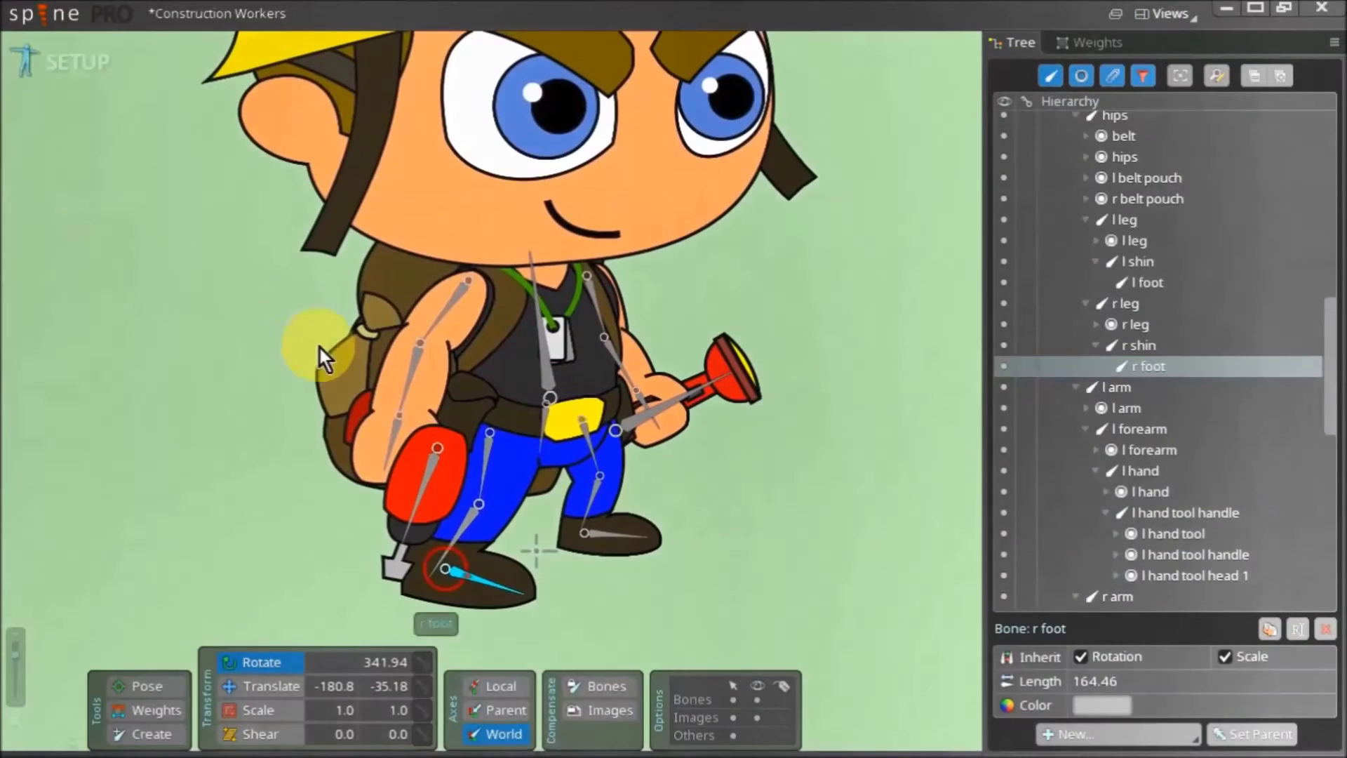
pyautogui.scroll(2, 421, 379)
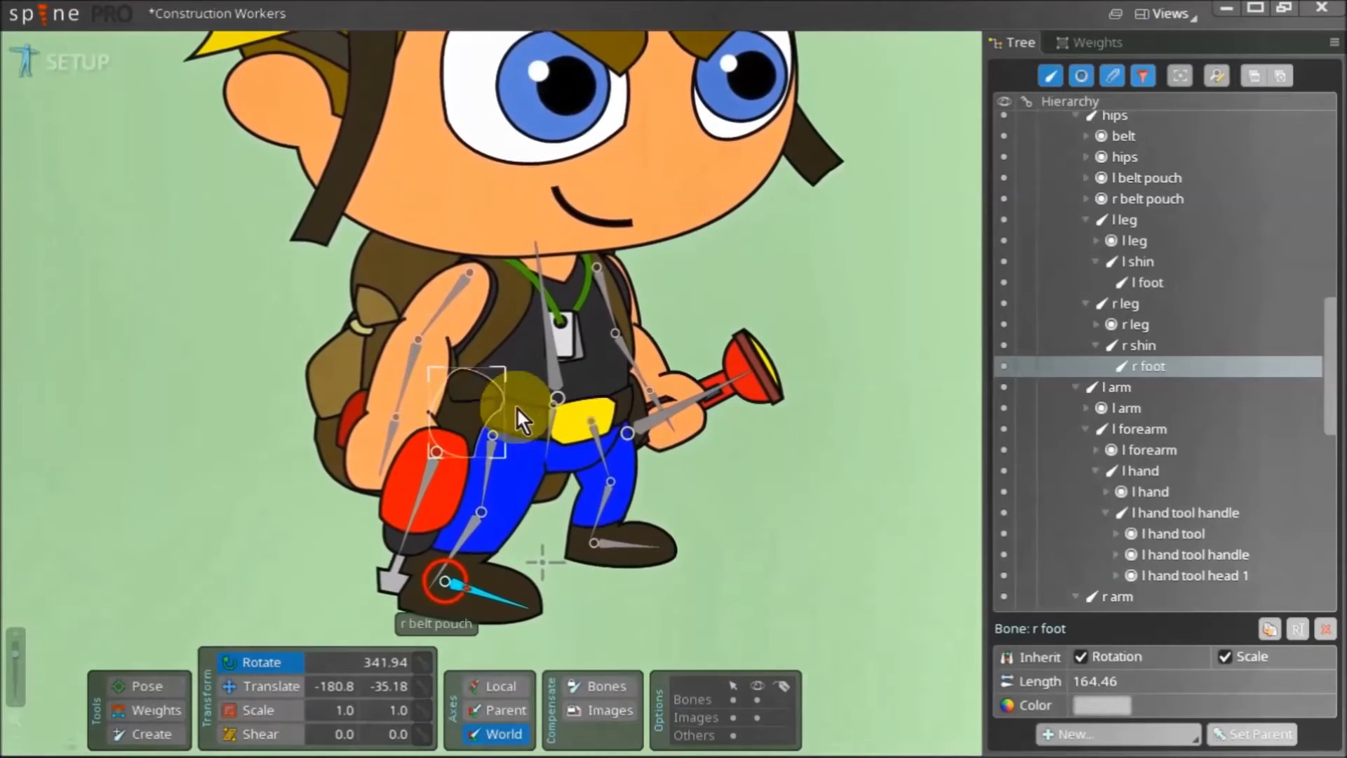
# Add a bone under hips along the right belt pouch, carrying the r belt pouch image
pyautogui.click(553, 421)
pyautogui.scroll(2, 549, 419)
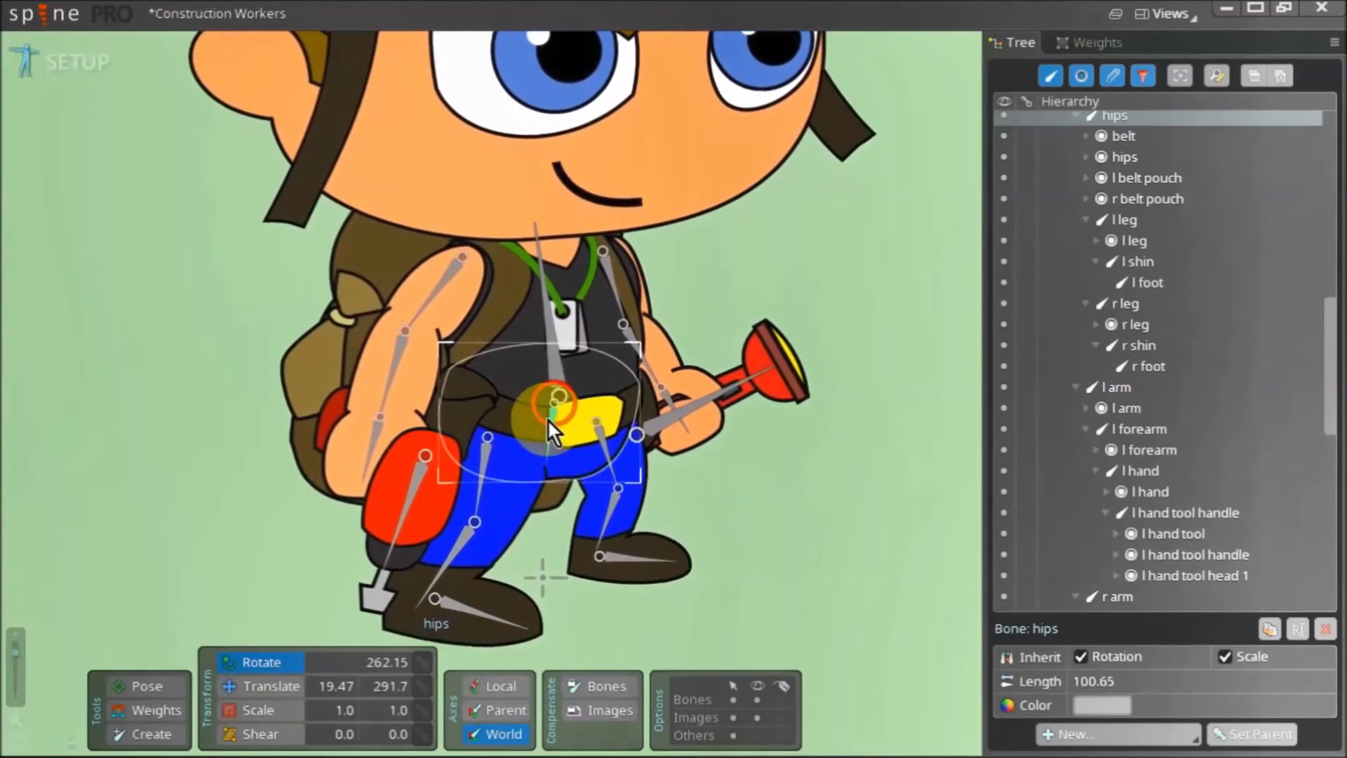
pyautogui.click(180, 736)
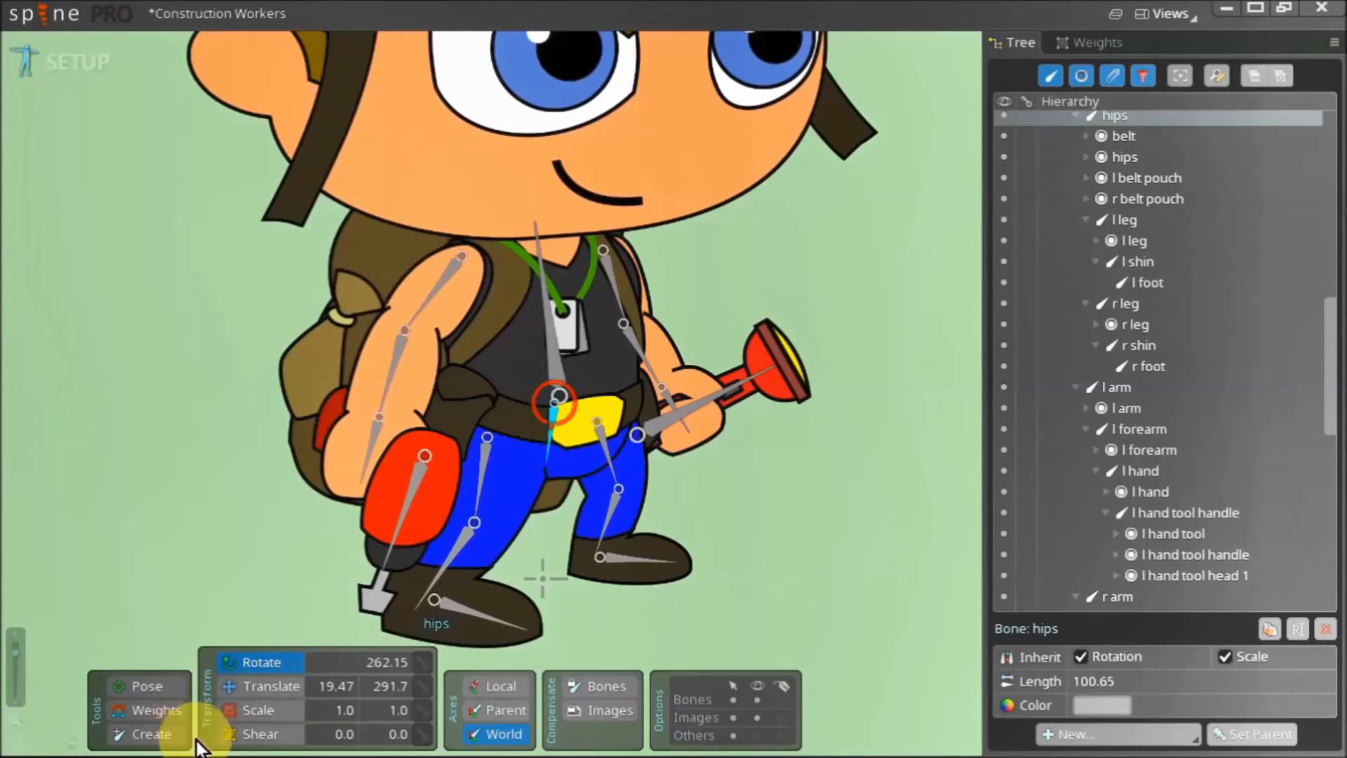
pyautogui.press('ctrl')
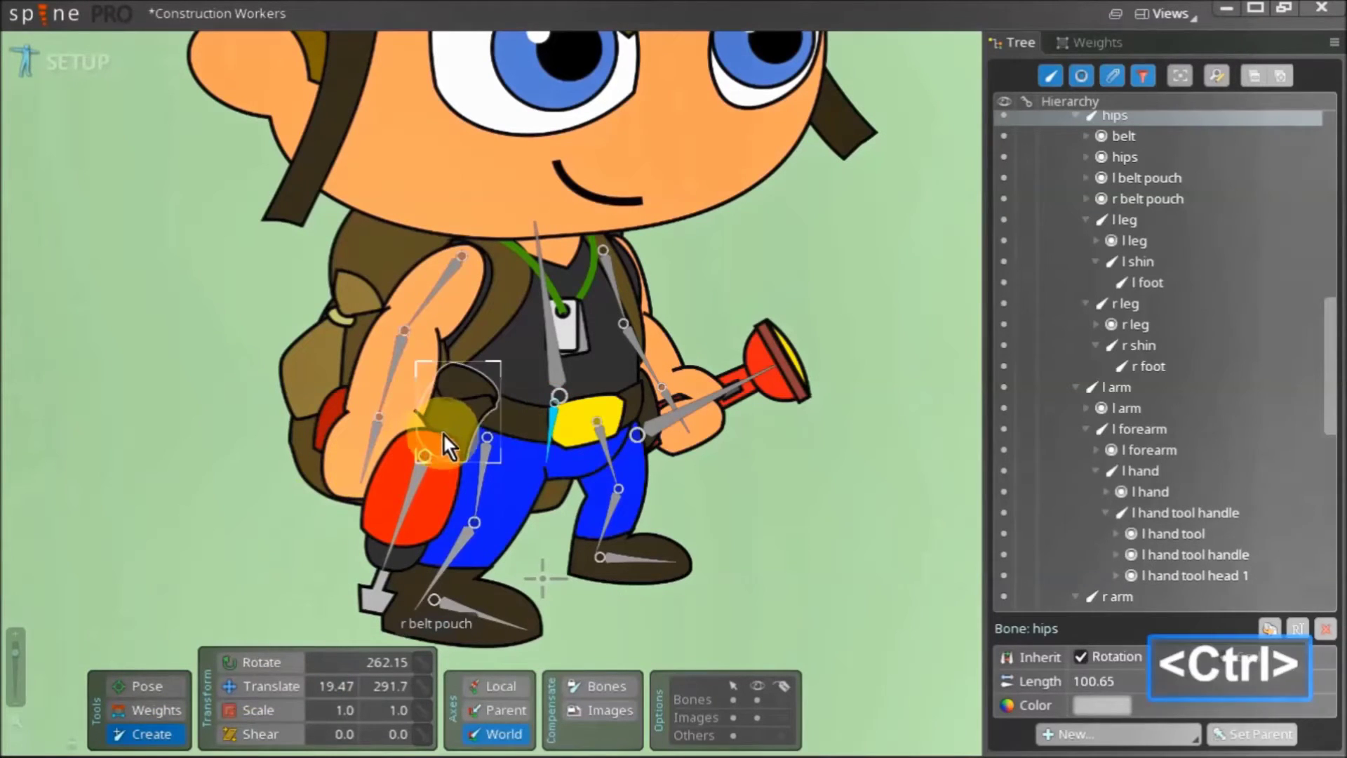
pyautogui.keyDown('ctrl'); pyautogui.click(453, 419); pyautogui.keyUp('ctrl')
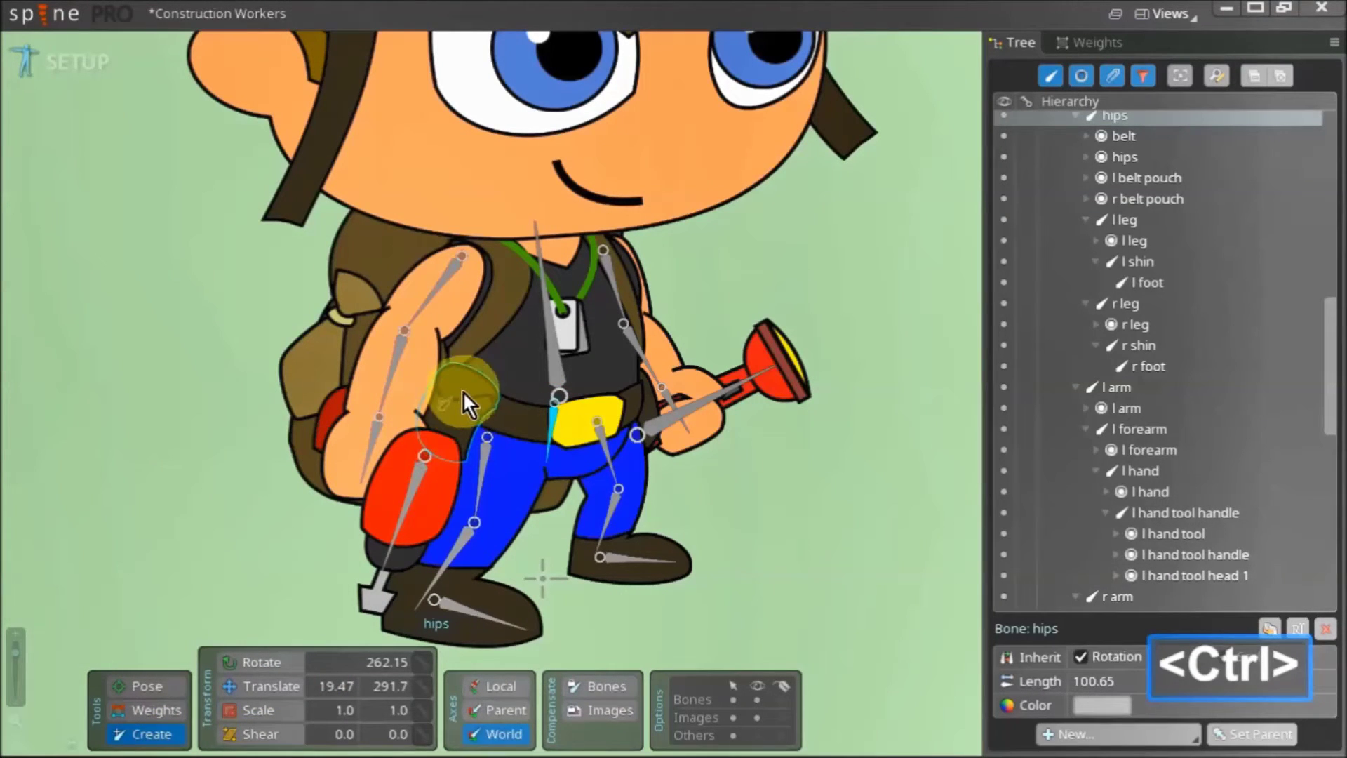
pyautogui.moveTo(467, 388); pyautogui.dragTo(423, 433)
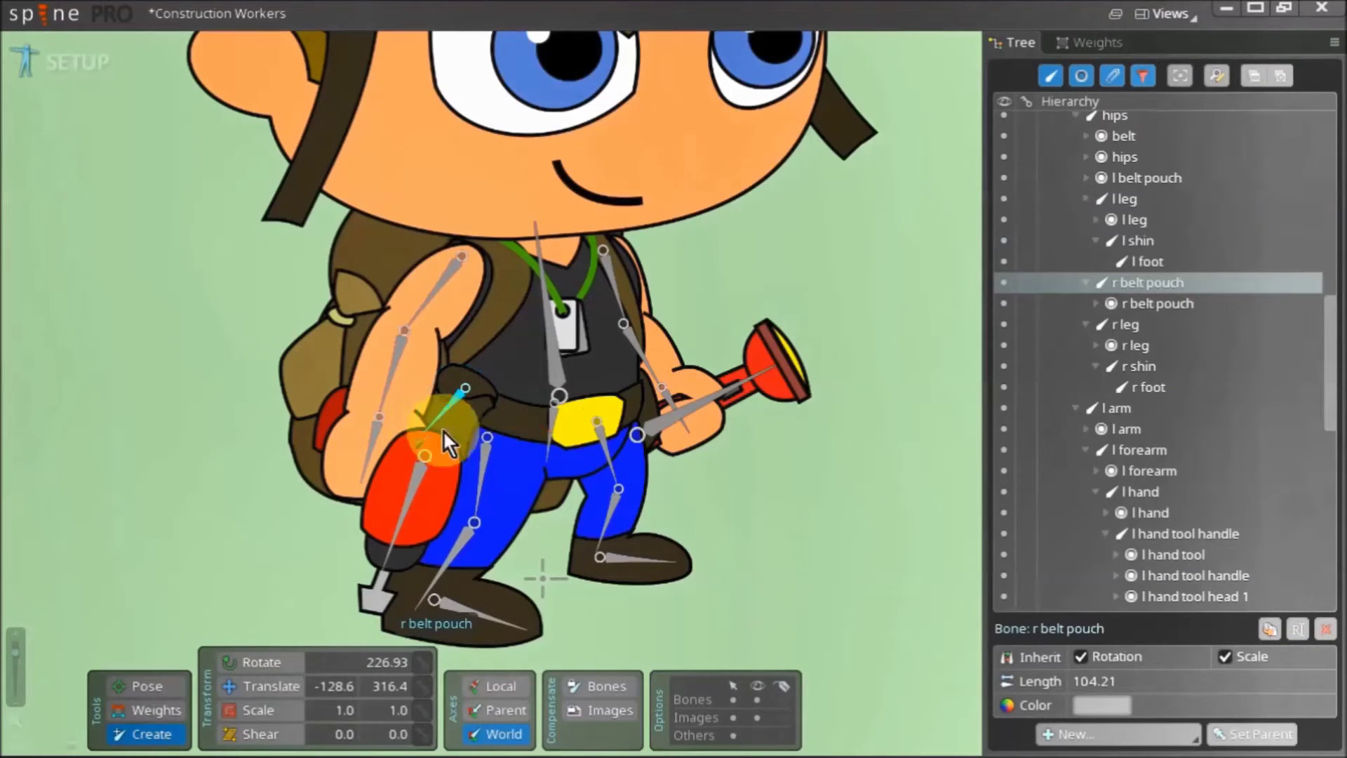
# Add a second bone under hips along the left belt pouch for the l belt pouch image
pyautogui.click(552, 422)
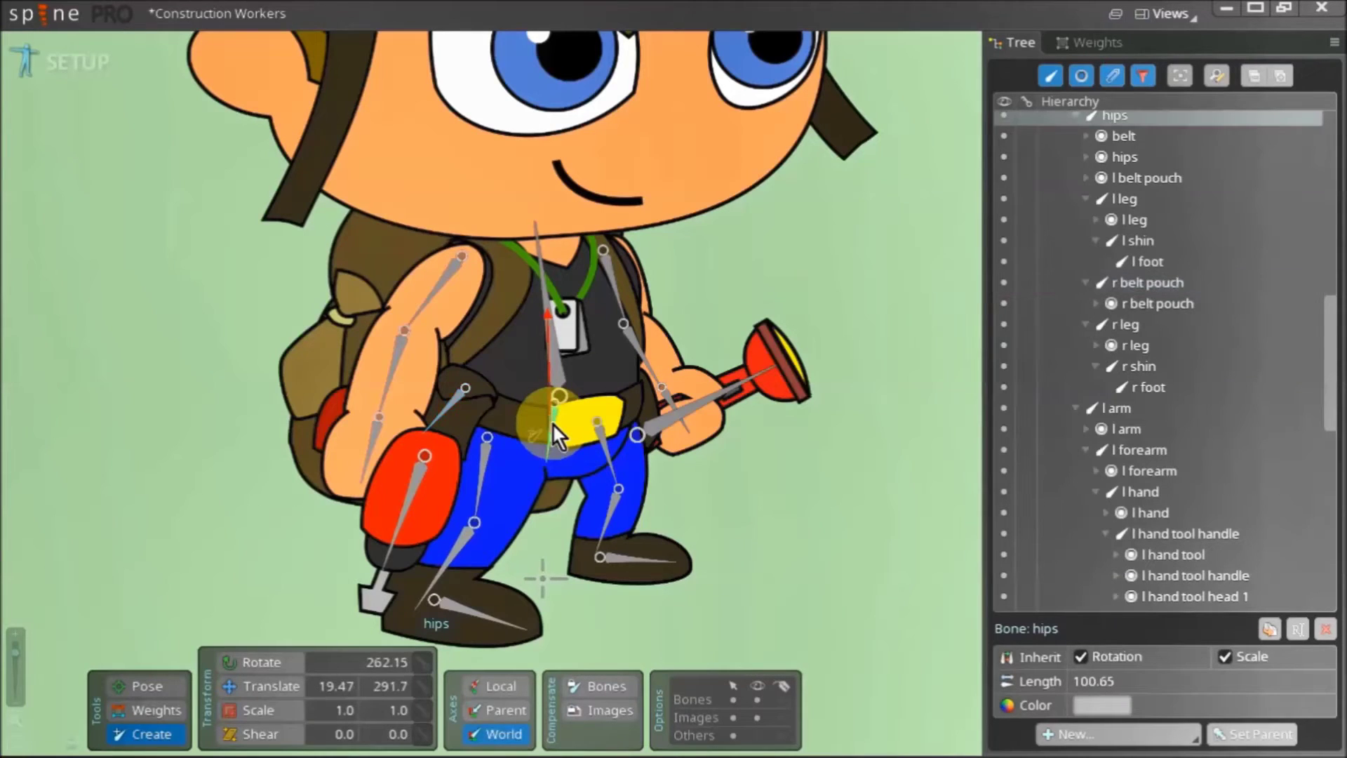
pyautogui.press('ctrl')
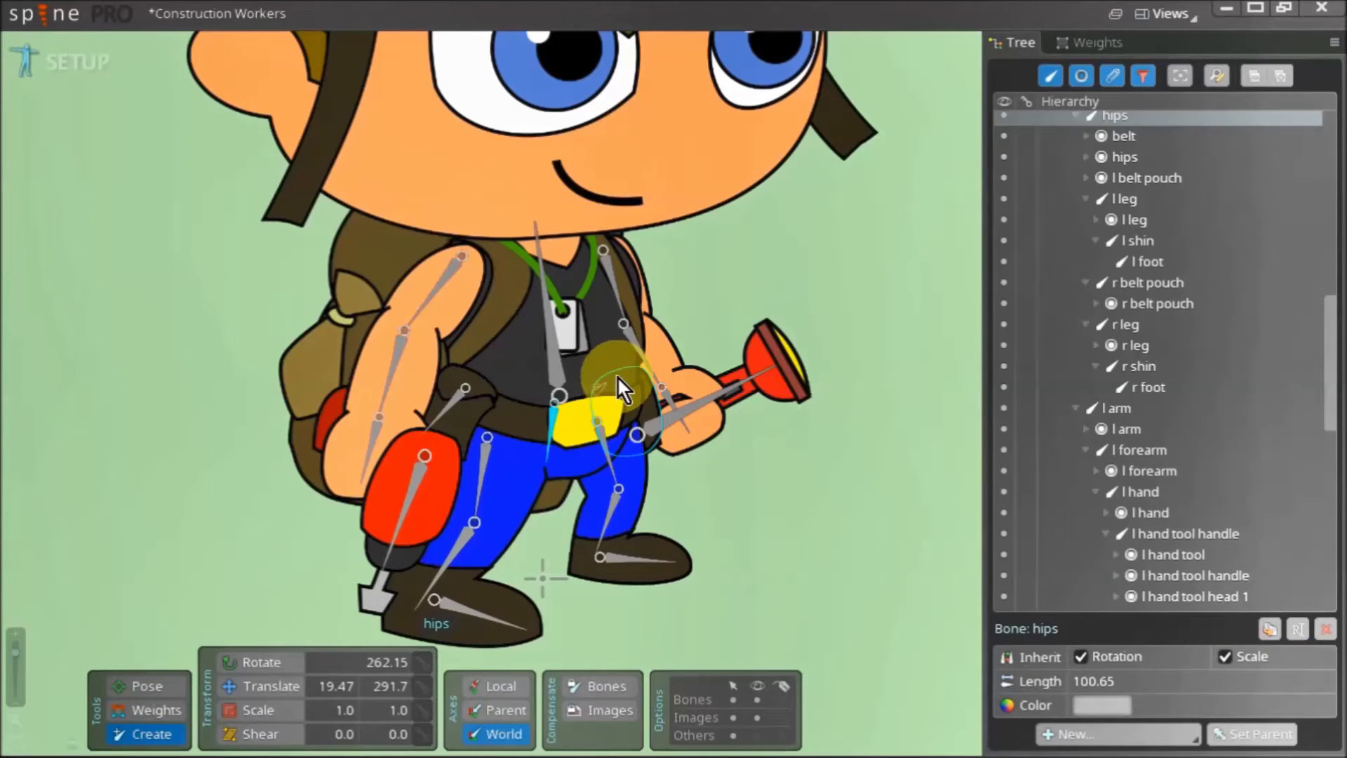
pyautogui.moveTo(618, 384); pyautogui.dragTo(639, 439)
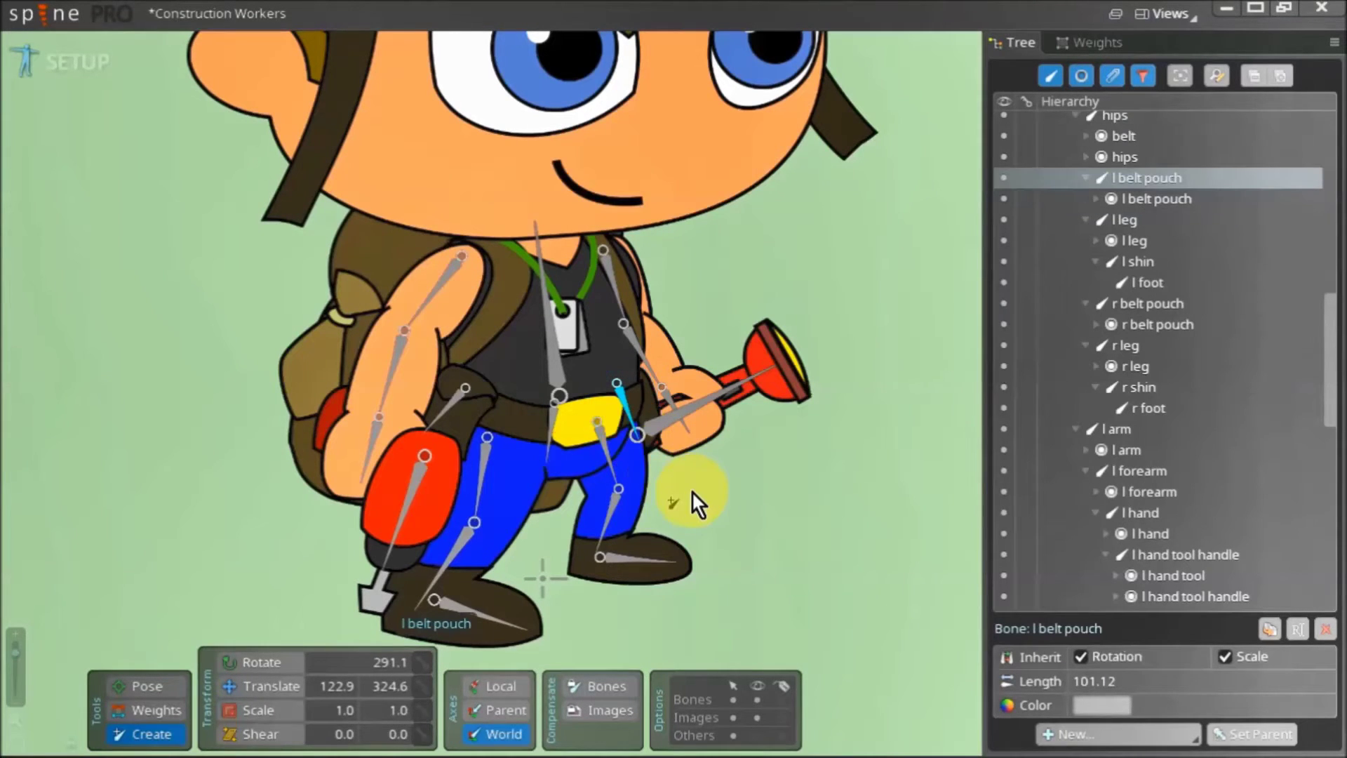
pyautogui.scroll(-2, 687, 495)
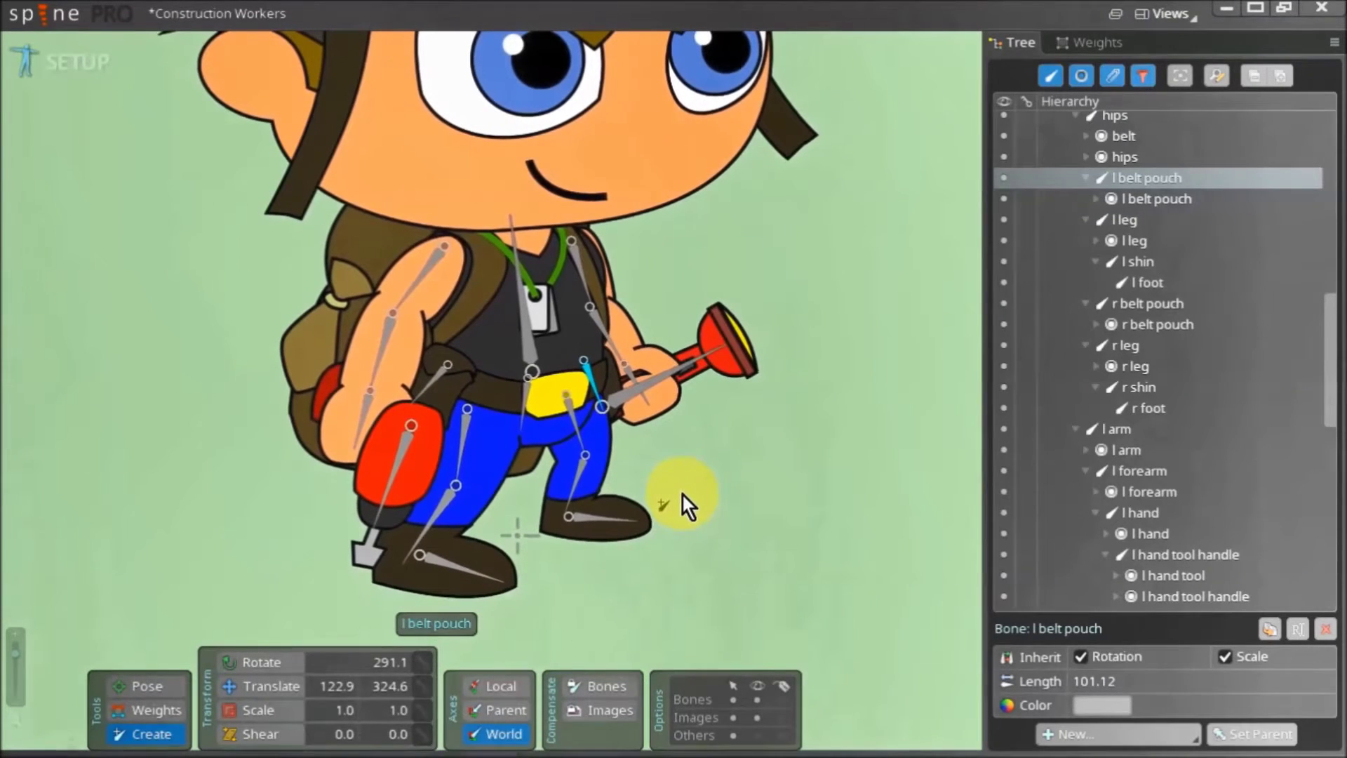
pyautogui.scroll(-3, 684, 499)
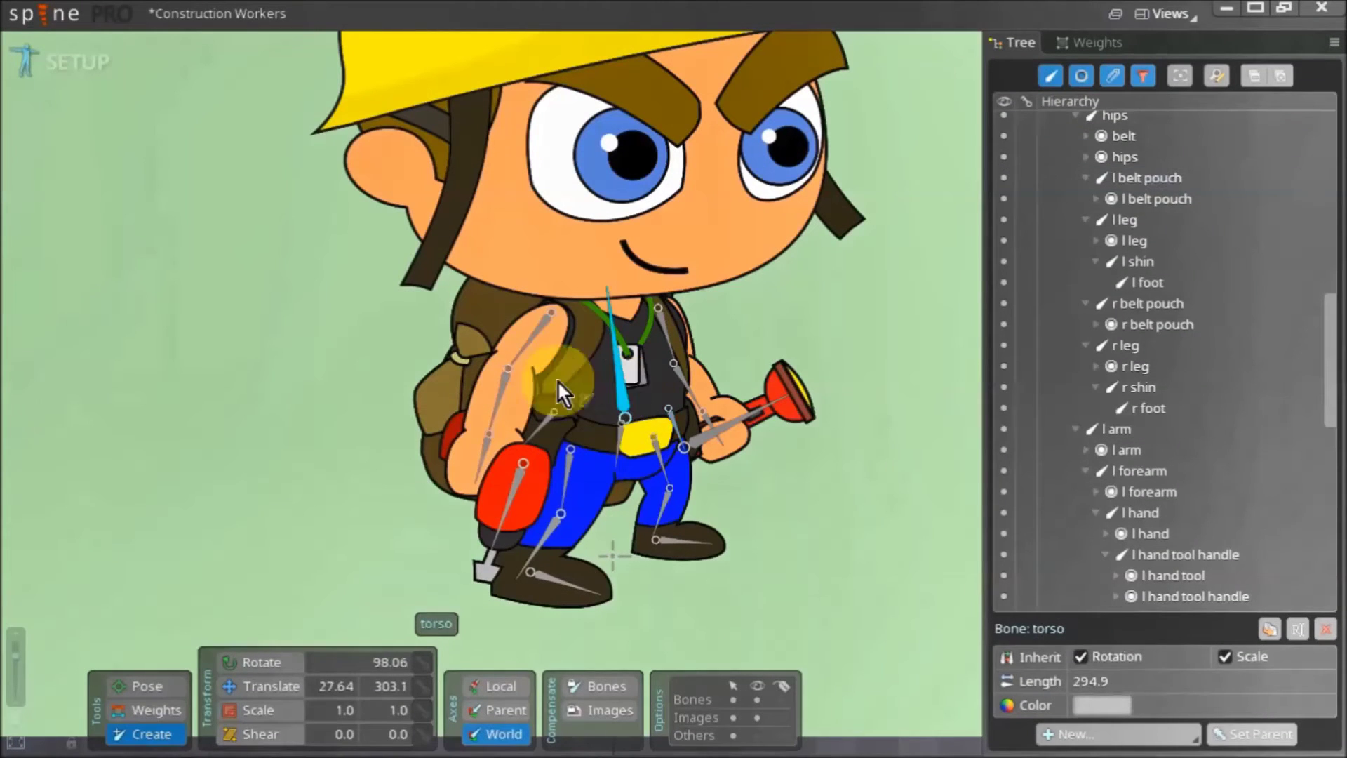
# Select the backpack and pouch a images as attachments for a new torso bone
pyautogui.press('ctrl')
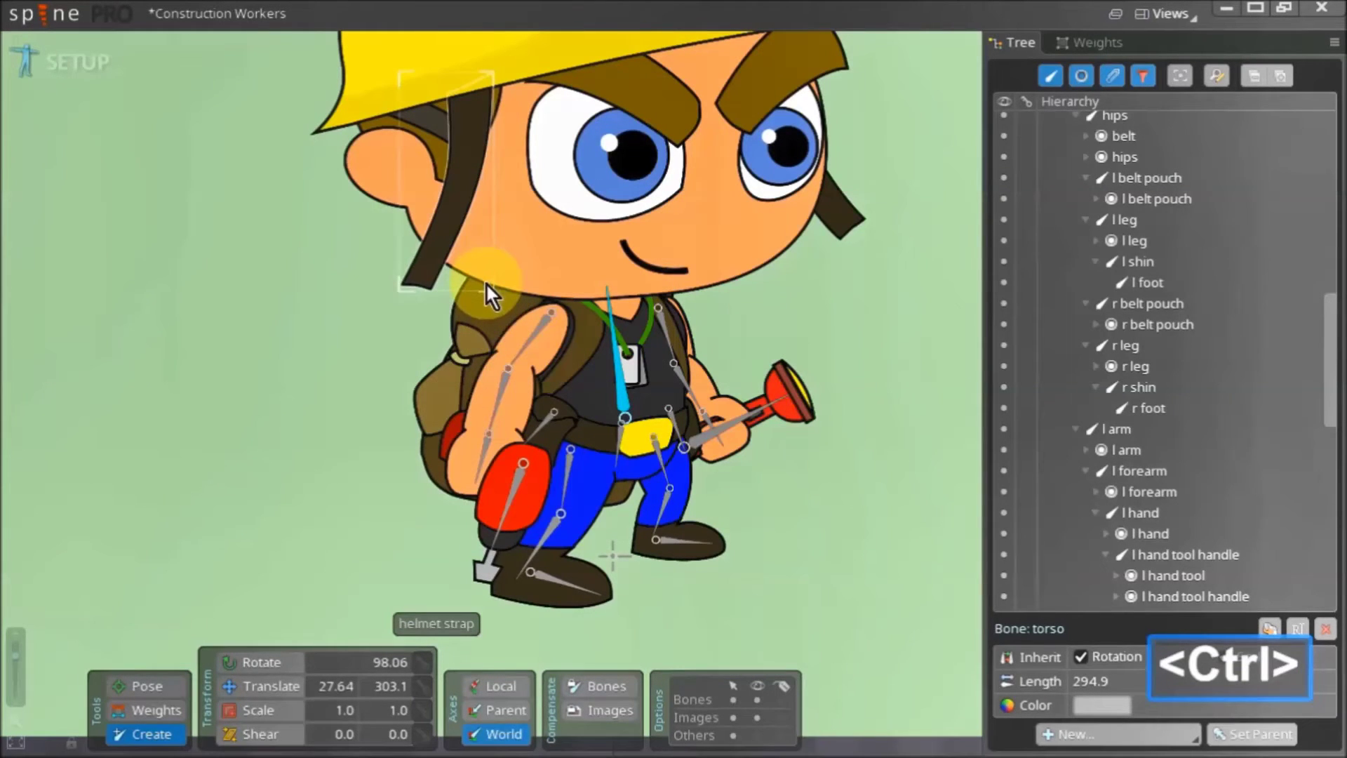
pyautogui.click(622, 395)
pyautogui.click(148, 745)
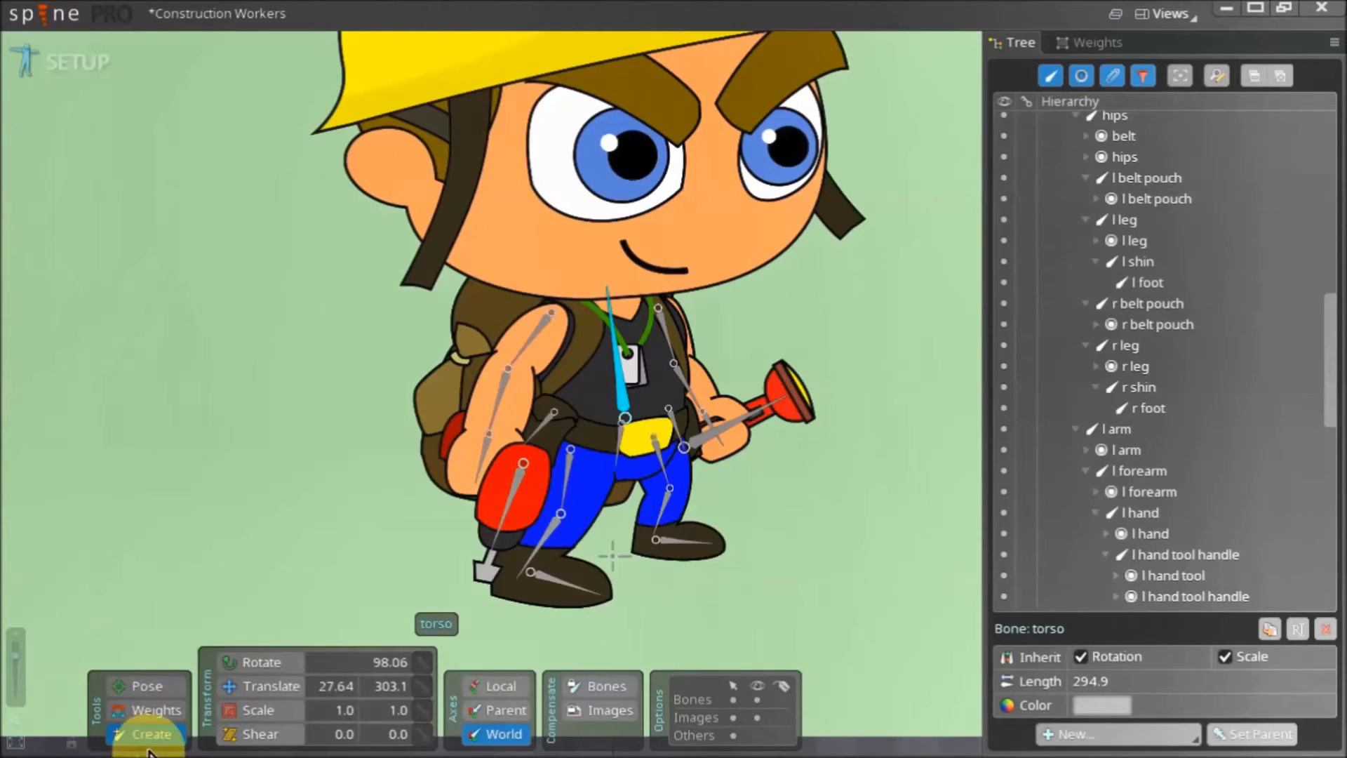
pyautogui.press('ctrl')
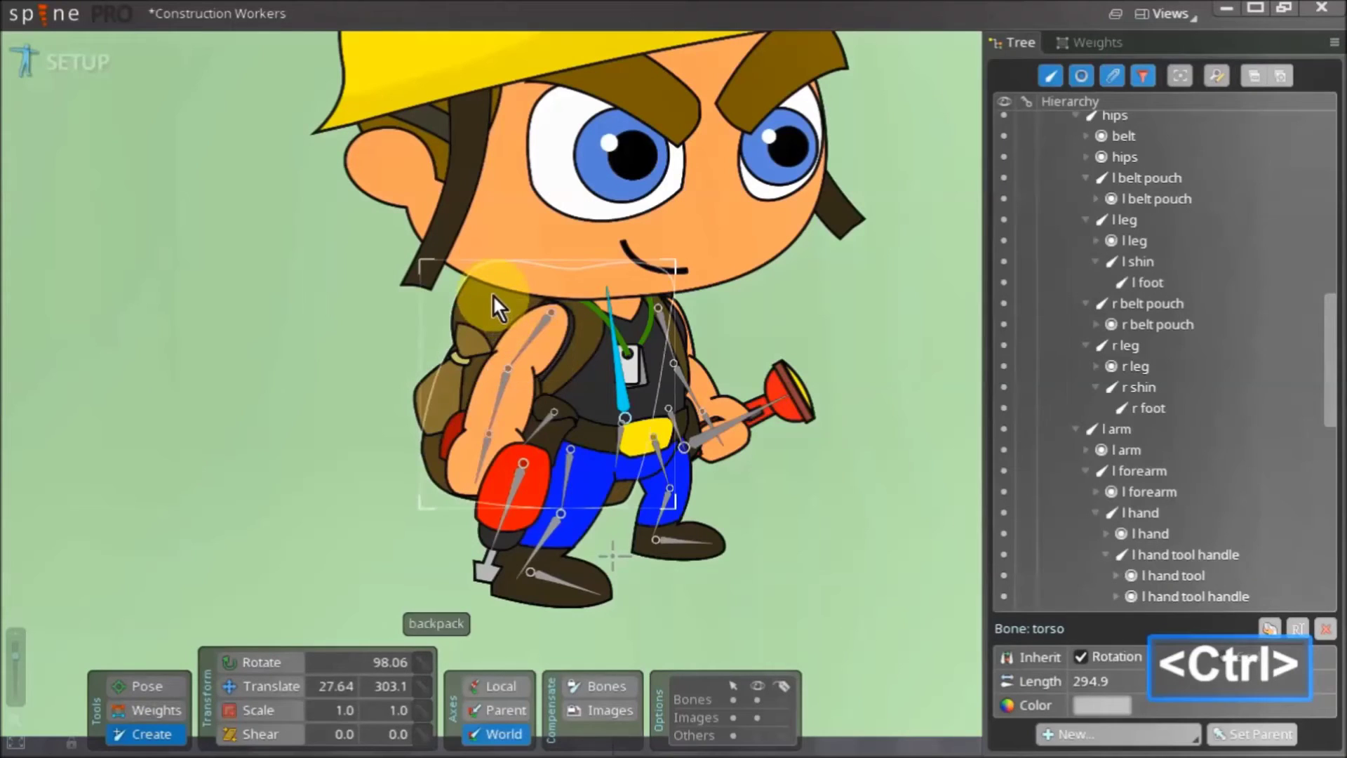
pyautogui.keyDown('ctrl'); pyautogui.click(494, 295); pyautogui.keyUp('ctrl')
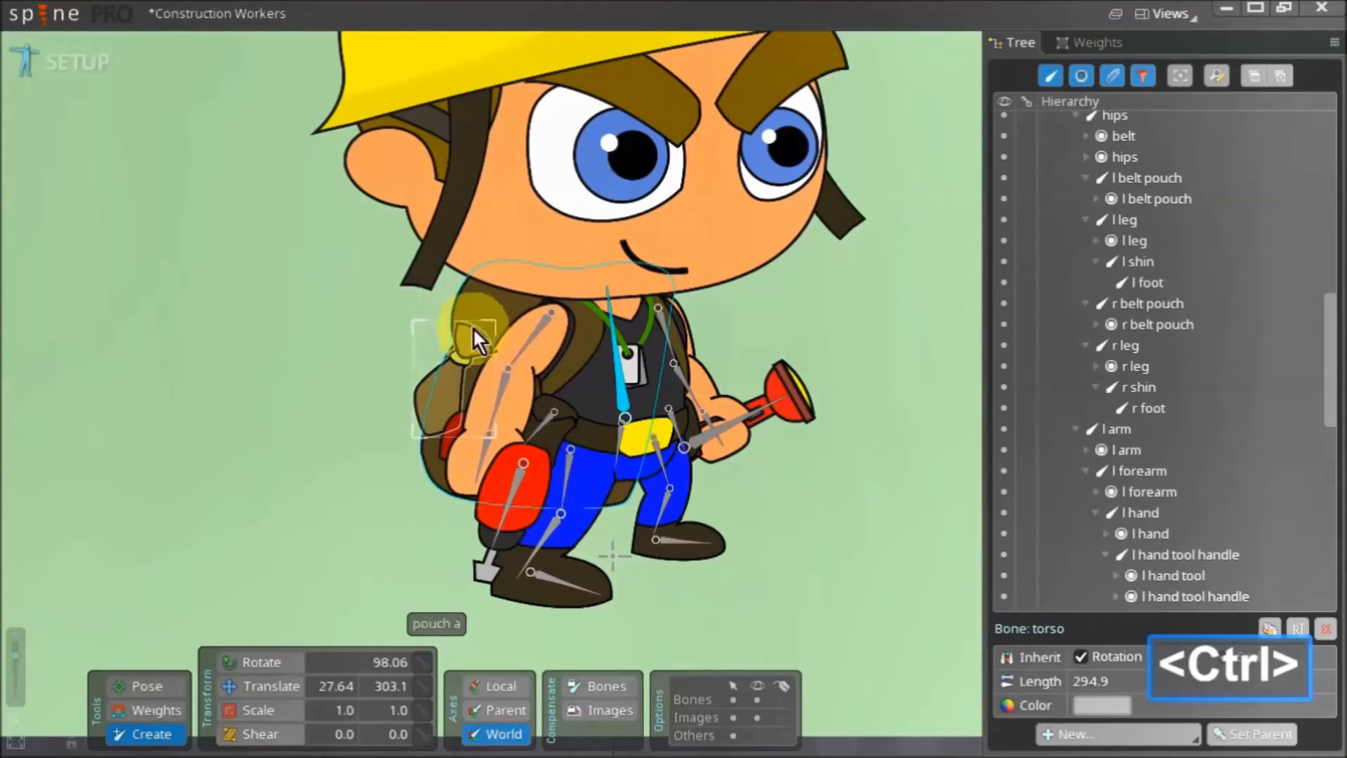
pyautogui.keyDown('ctrl'); pyautogui.click(452, 359); pyautogui.keyUp('ctrl')
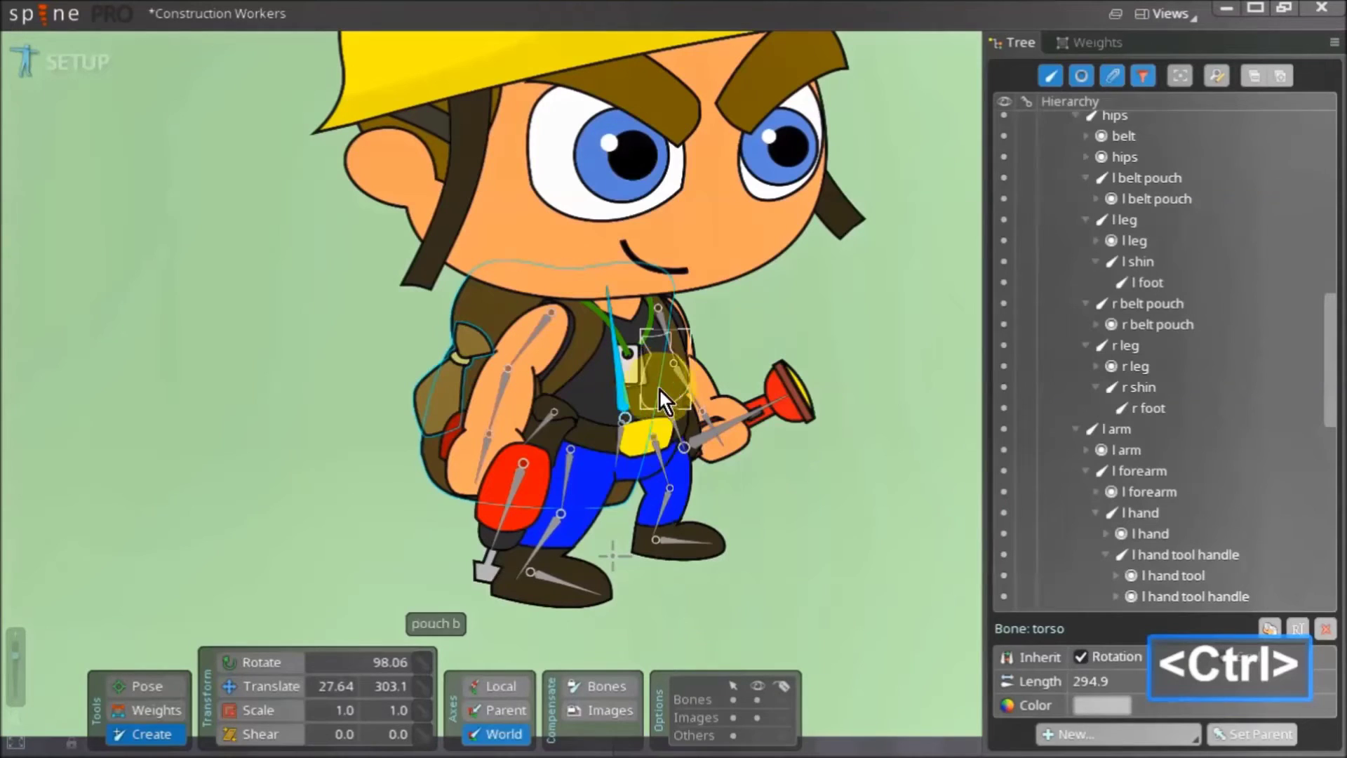
pyautogui.scroll(6, 1249, 302)
pyautogui.scroll(4, 1249, 309)
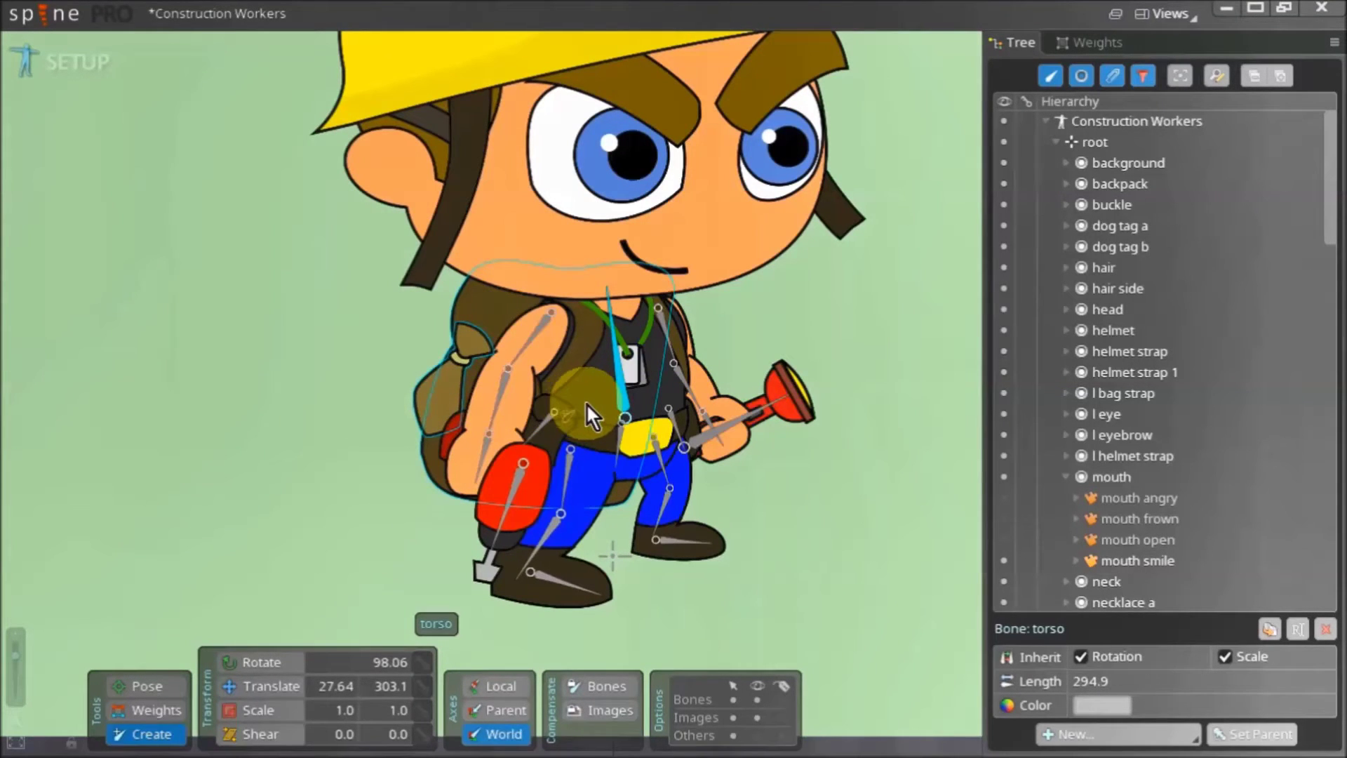
# Draw the backpack bone out from the torso, test-rotate it, then undo the rotation
pyautogui.moveTo(571, 393); pyautogui.dragTo(395, 326)
pyautogui.click(260, 644)
pyautogui.click(271, 664)
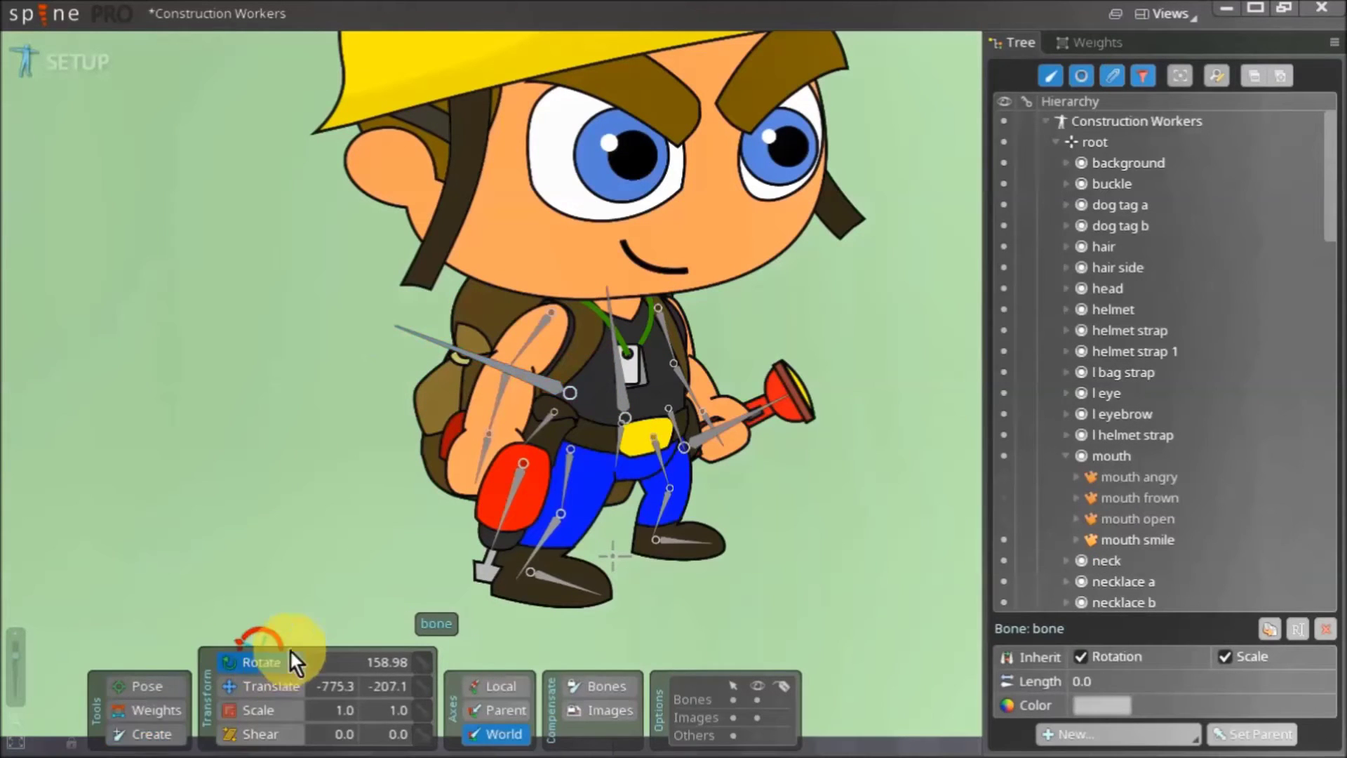
pyautogui.click(486, 361)
pyautogui.moveTo(322, 408); pyautogui.dragTo(390, 376)
pyautogui.hotkey('ctrl', 'z')
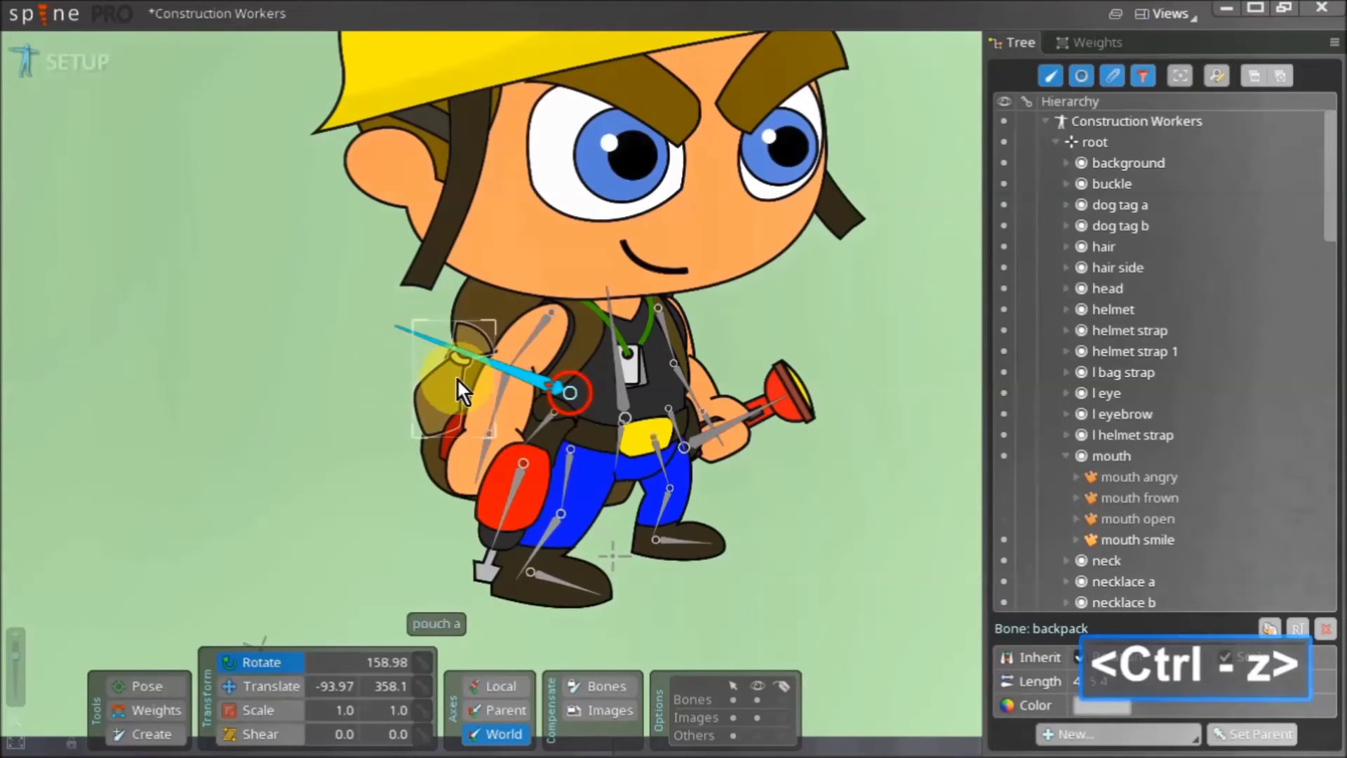
# Add a pouch a bone under the backpack along the pouch and test-swing it
pyautogui.click(156, 734)
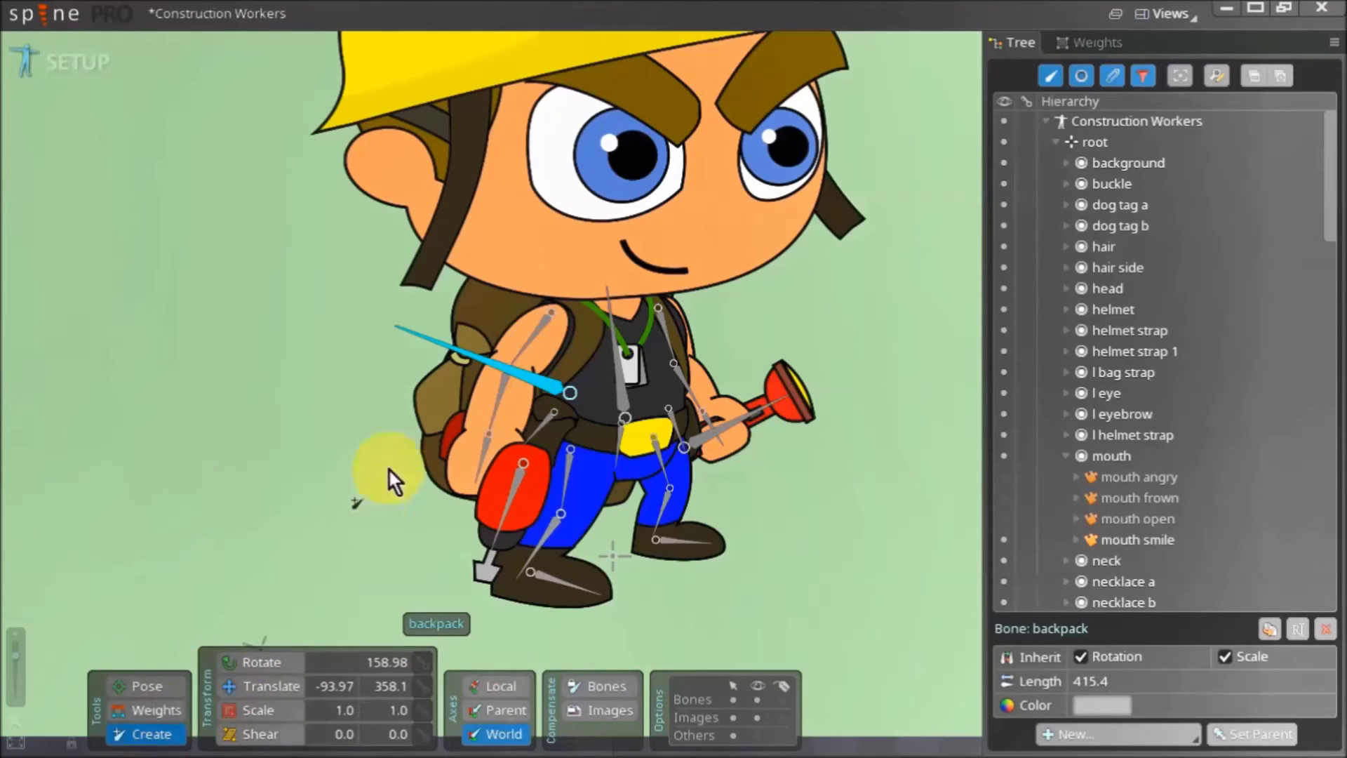
pyautogui.click(552, 385)
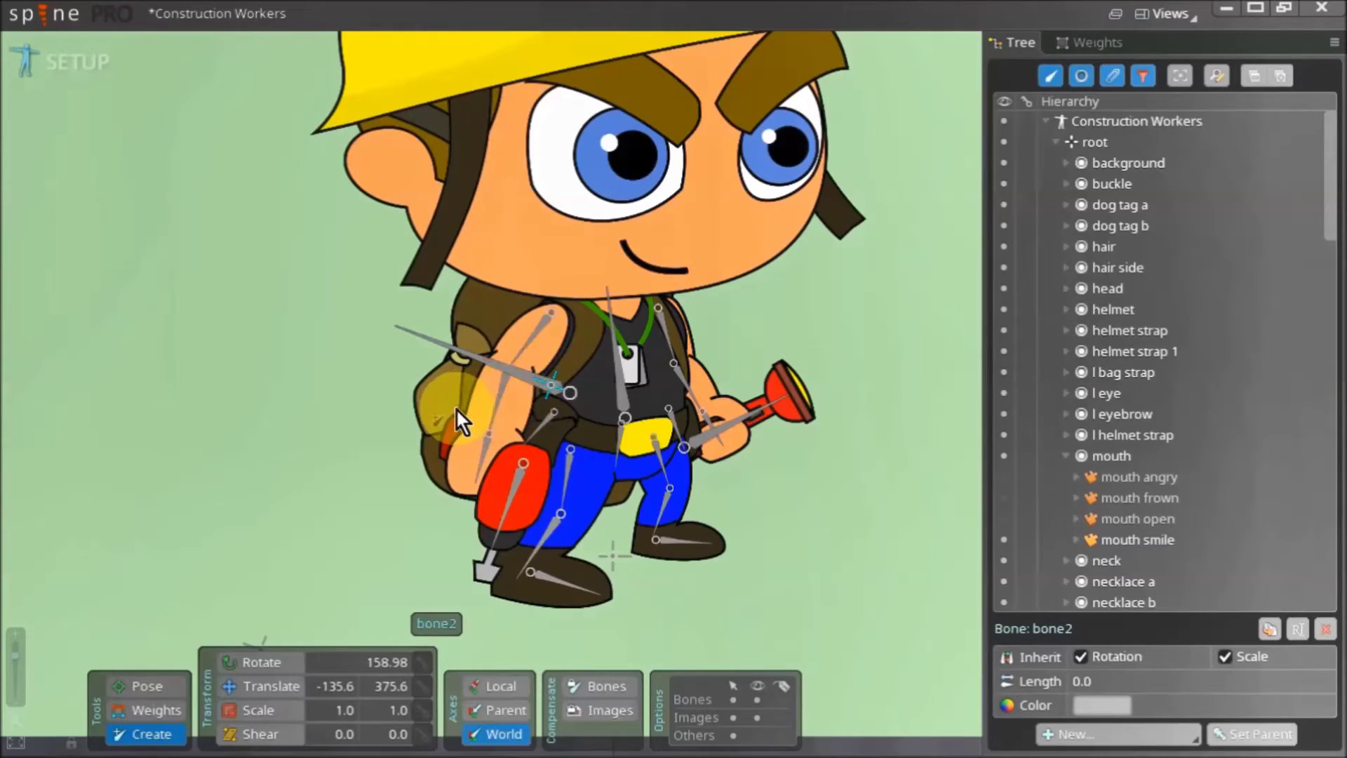
pyautogui.hotkey('ctrl', 'z')
pyautogui.keyDown('ctrl'); pyautogui.click(440, 387); pyautogui.keyUp('ctrl')
pyautogui.keyDown('ctrl'); pyautogui.click(531, 379); pyautogui.keyUp('ctrl')
pyautogui.keyDown('ctrl'); pyautogui.click(438, 386); pyautogui.keyUp('ctrl')
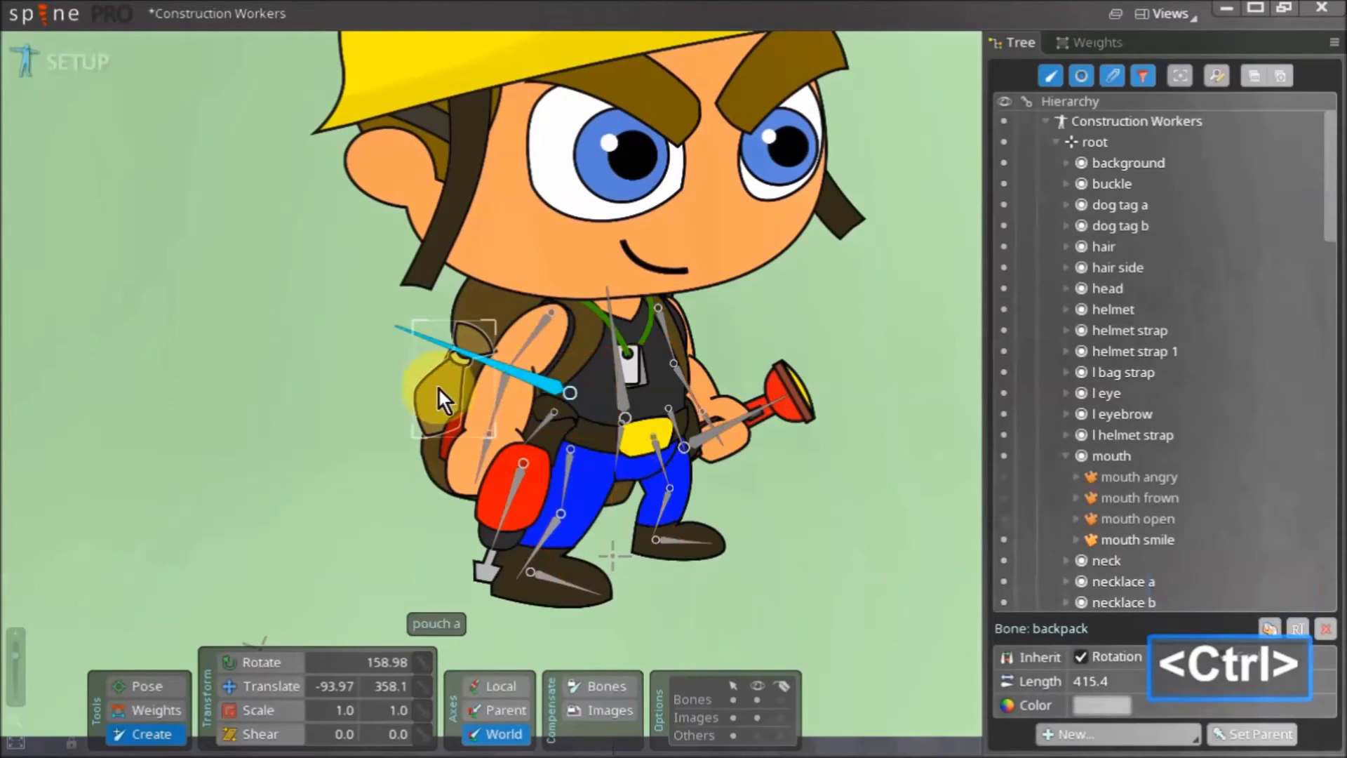
pyautogui.keyDown('ctrl'); pyautogui.click(467, 347); pyautogui.keyUp('ctrl')
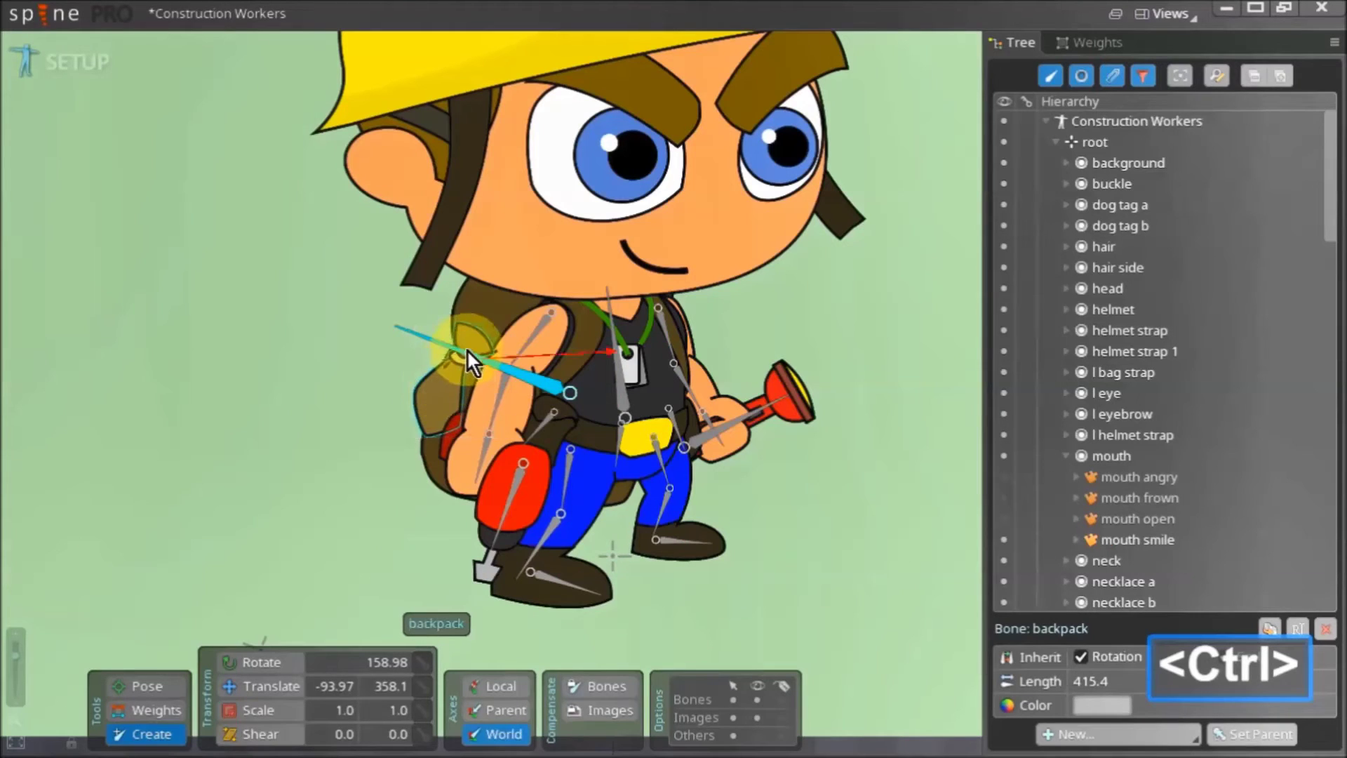
pyautogui.moveTo(456, 360); pyautogui.dragTo(417, 431)
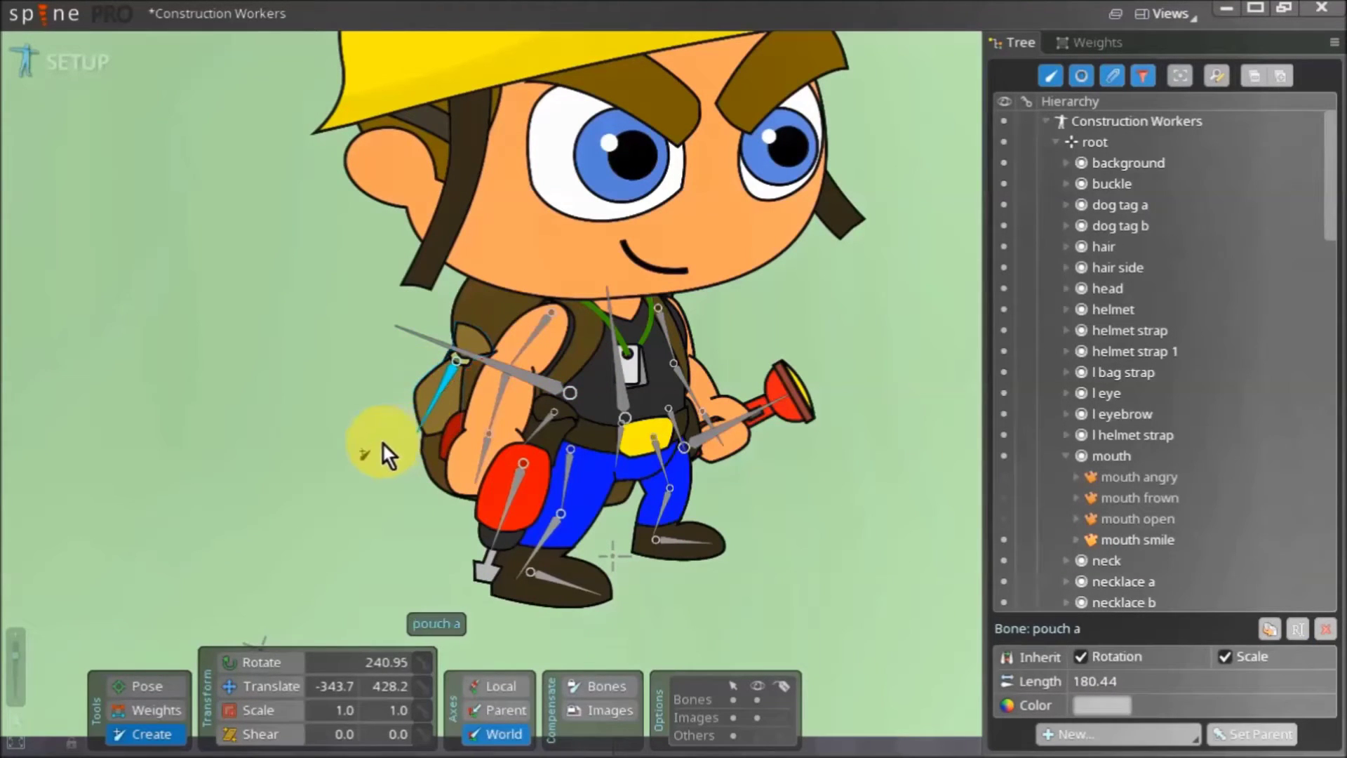
pyautogui.click(264, 662)
pyautogui.moveTo(348, 389); pyautogui.dragTo(286, 447)
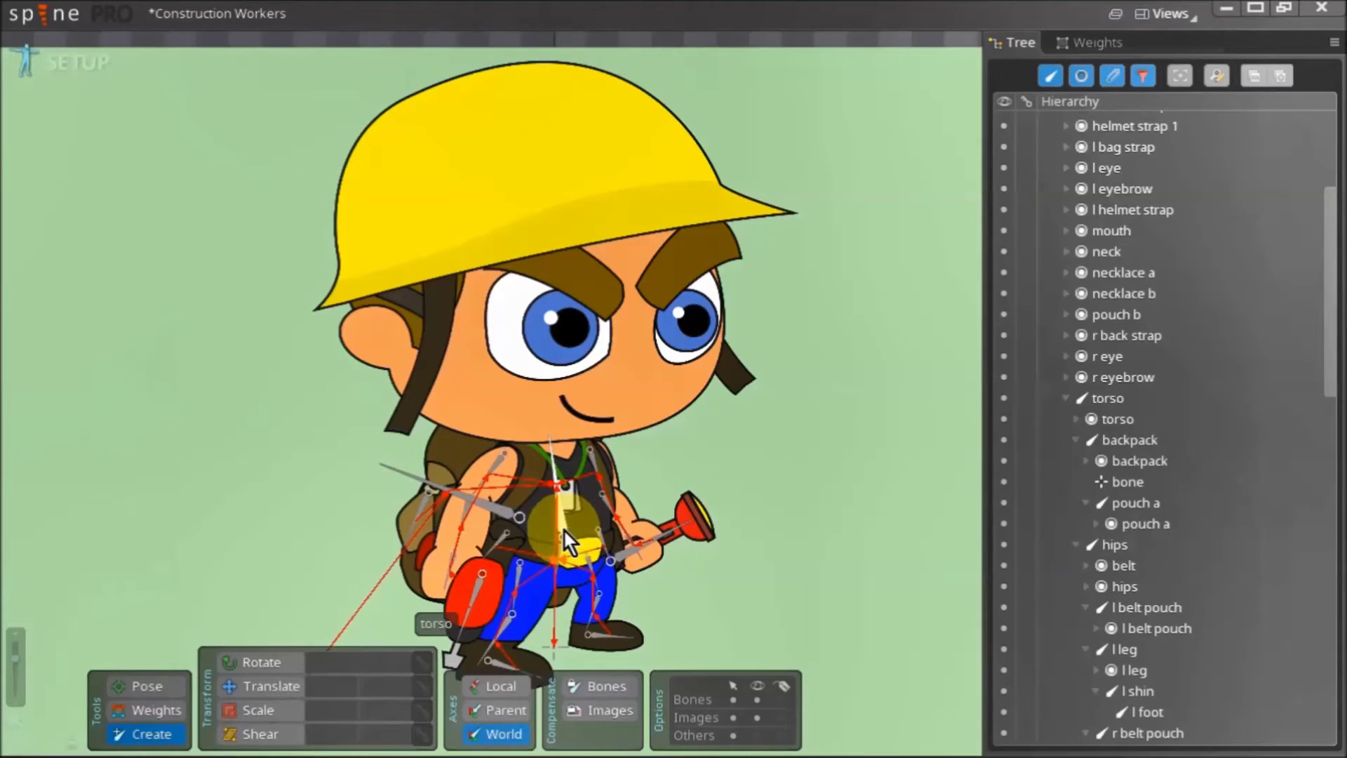
# Draw a head bone up from the neck under torso, carrying the hair, face and helmet strap images
pyautogui.click(563, 528)
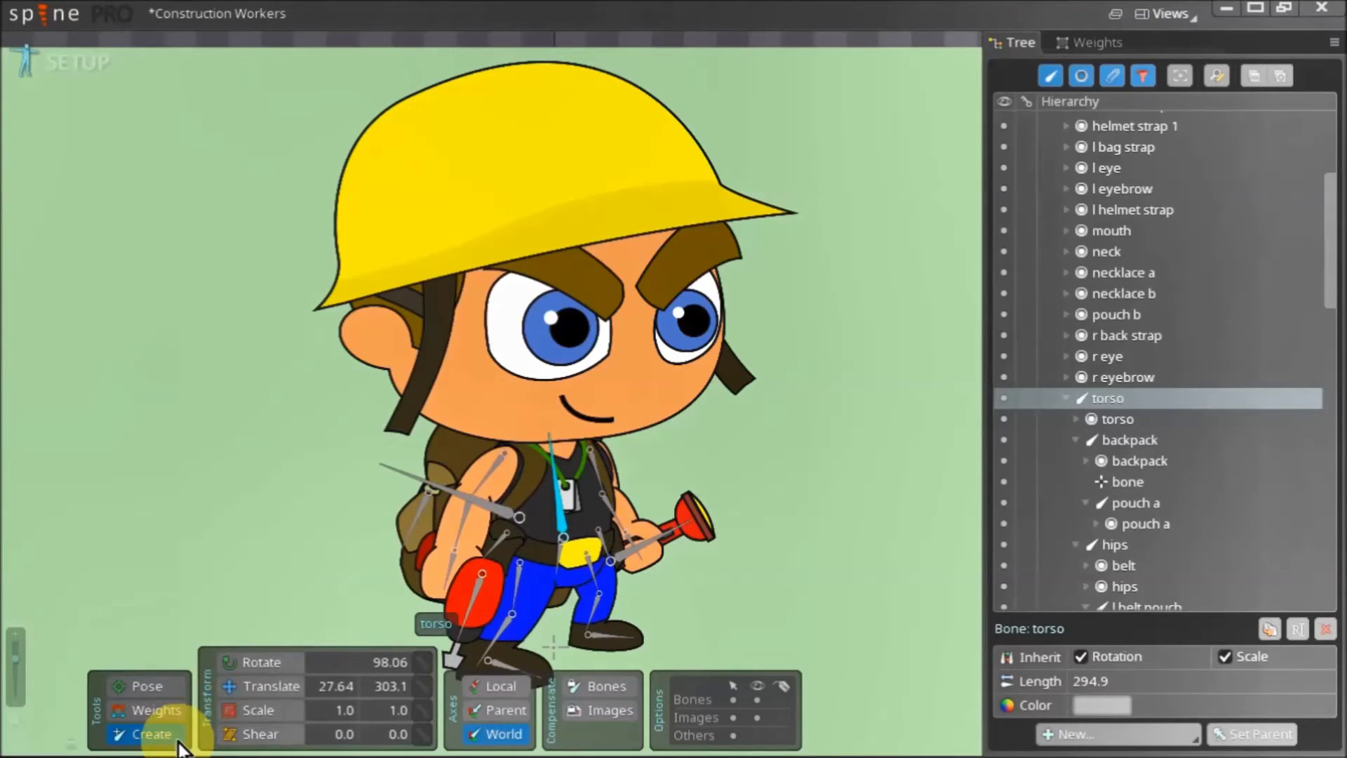
pyautogui.scroll(2, 509, 417)
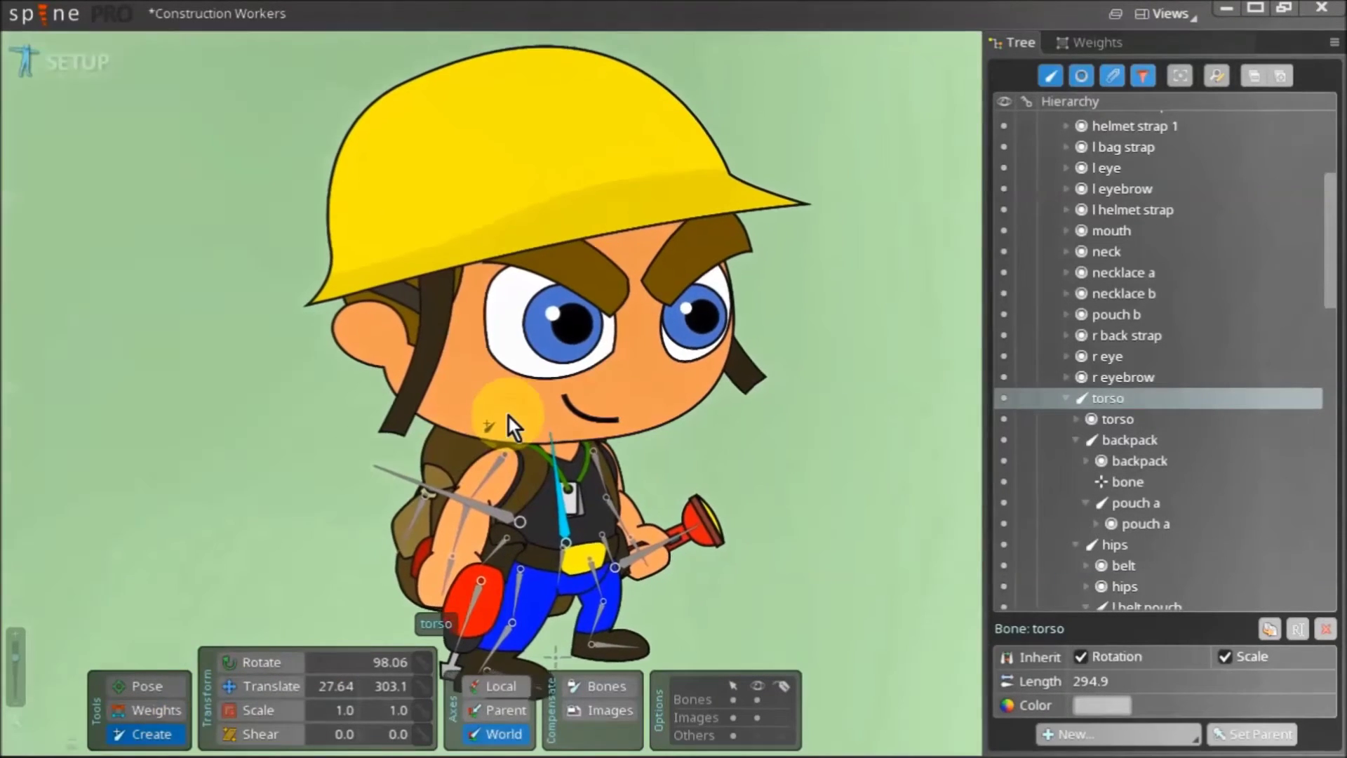
pyautogui.press('ctrl')
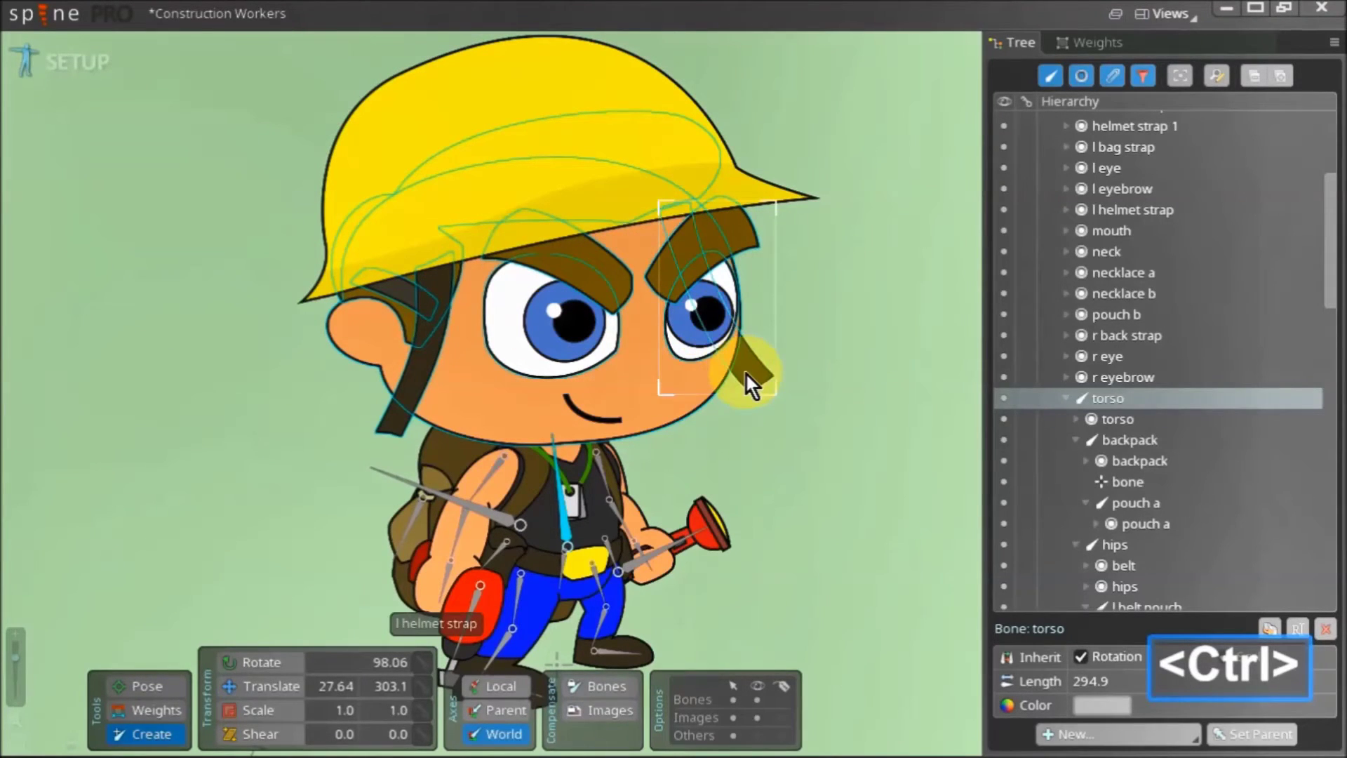
pyautogui.scroll(-1, 586, 417)
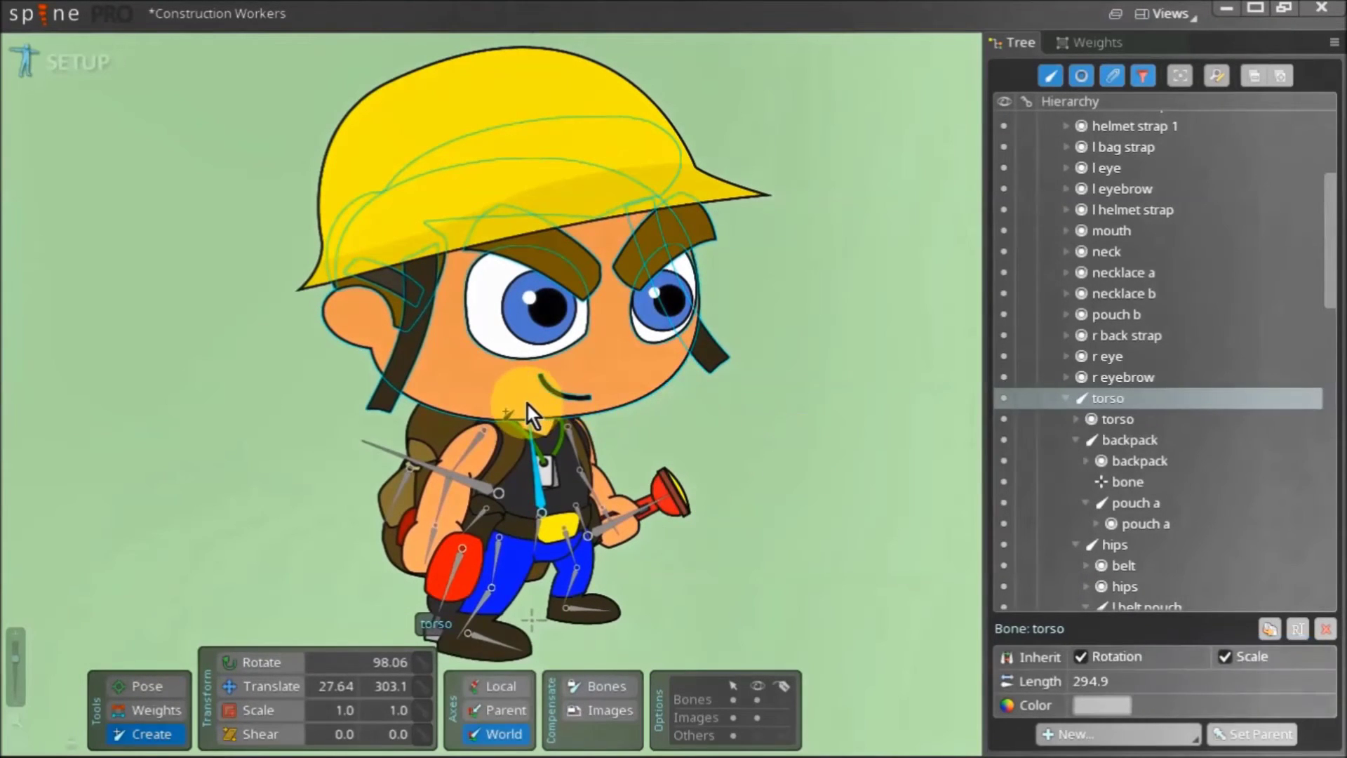
pyautogui.click(780, 703)
pyautogui.moveTo(520, 399); pyautogui.dragTo(488, 168)
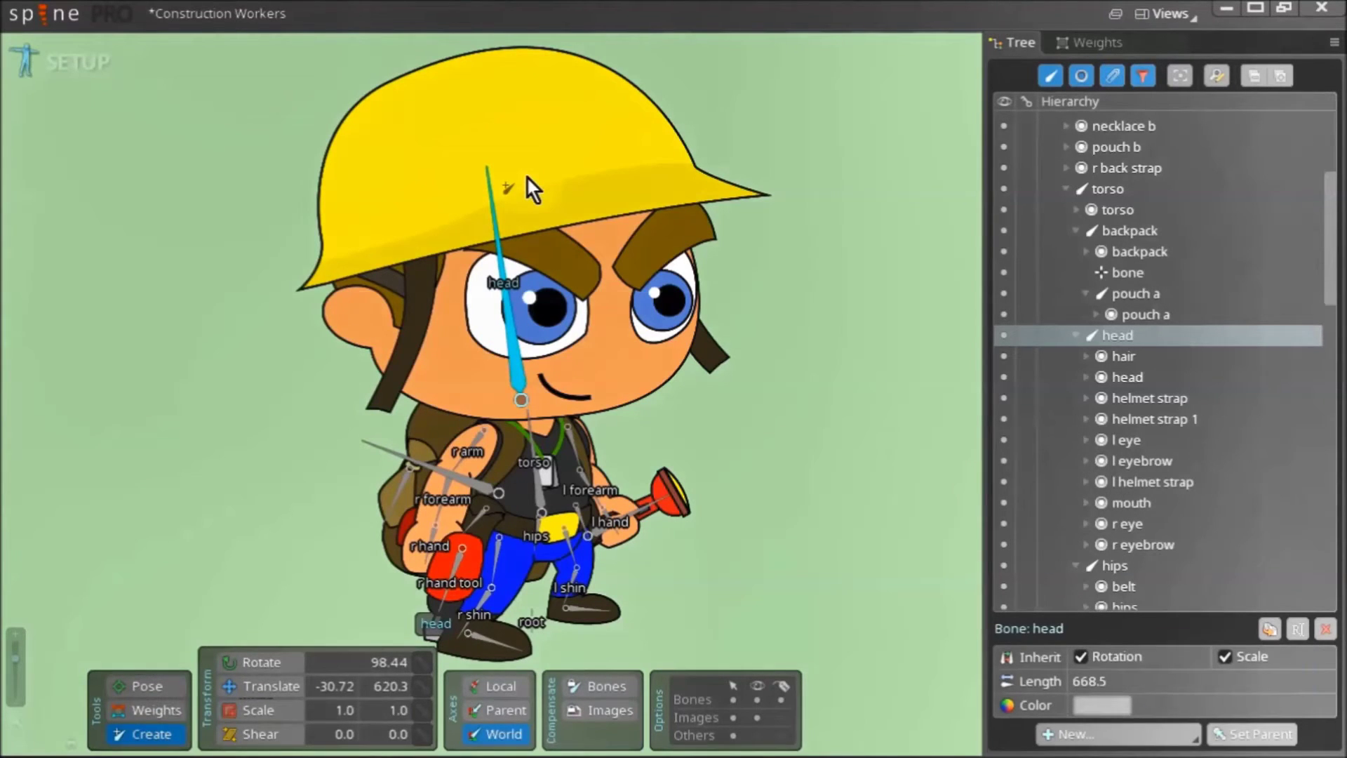
# Add helmet, helmet strap and l helmet strap bones, each bound to its matching image
pyautogui.press('ctrl')
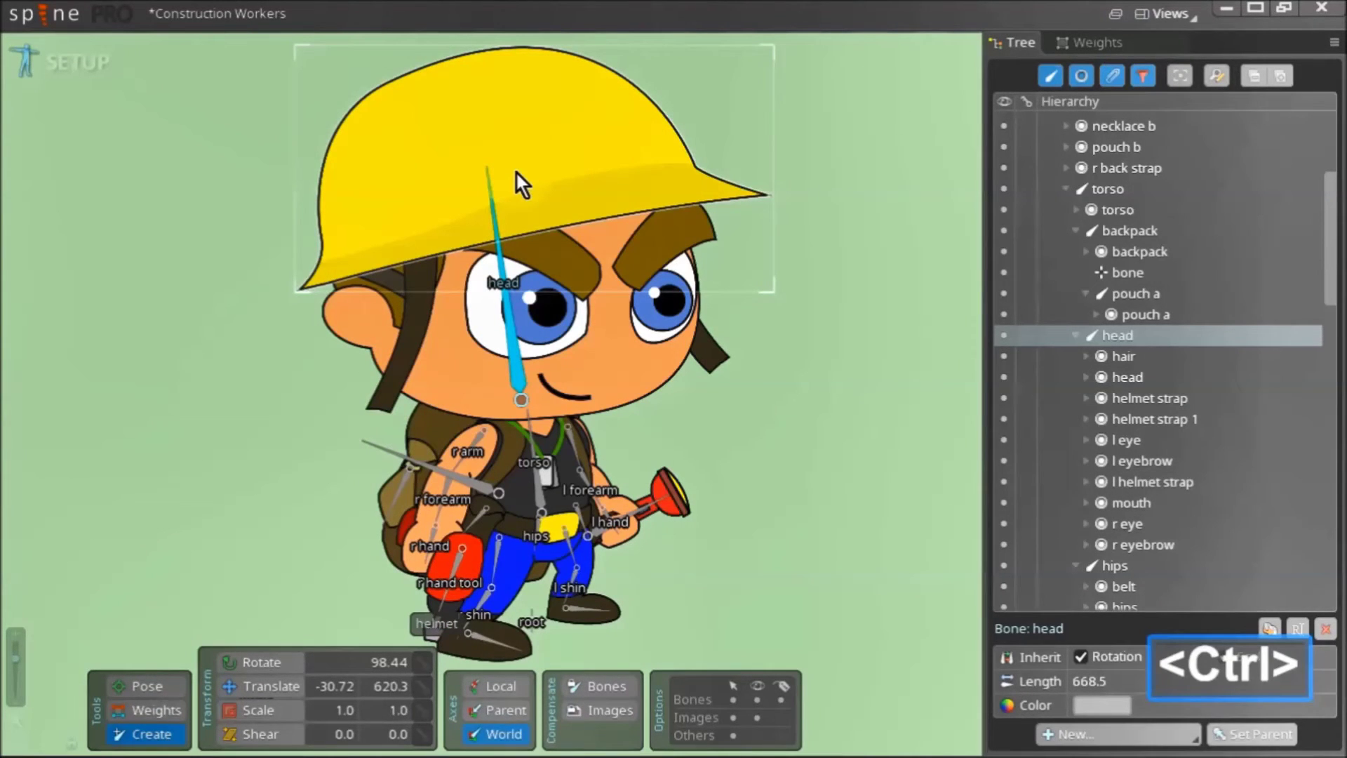
pyautogui.keyDown('ctrl'); pyautogui.click(516, 171); pyautogui.keyUp('ctrl')
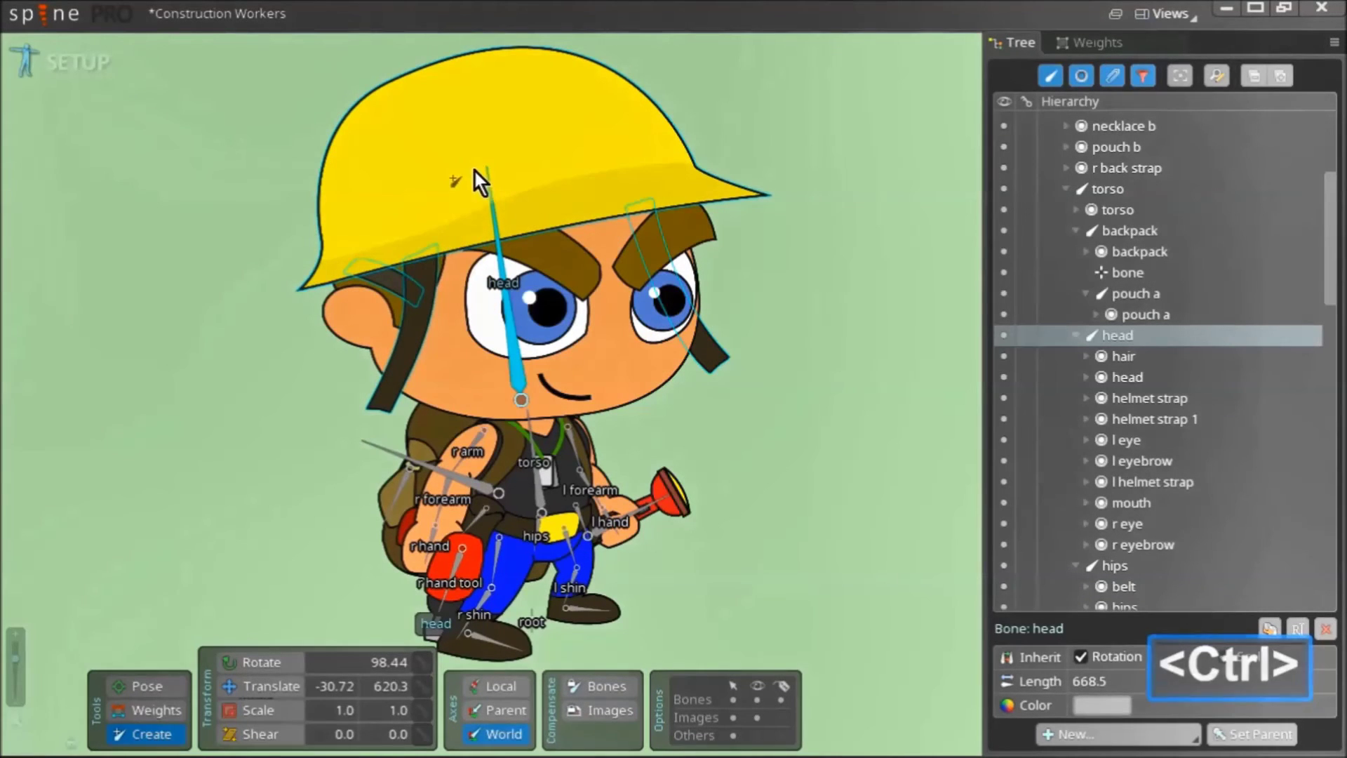
pyautogui.moveTo(501, 196); pyautogui.dragTo(489, 64)
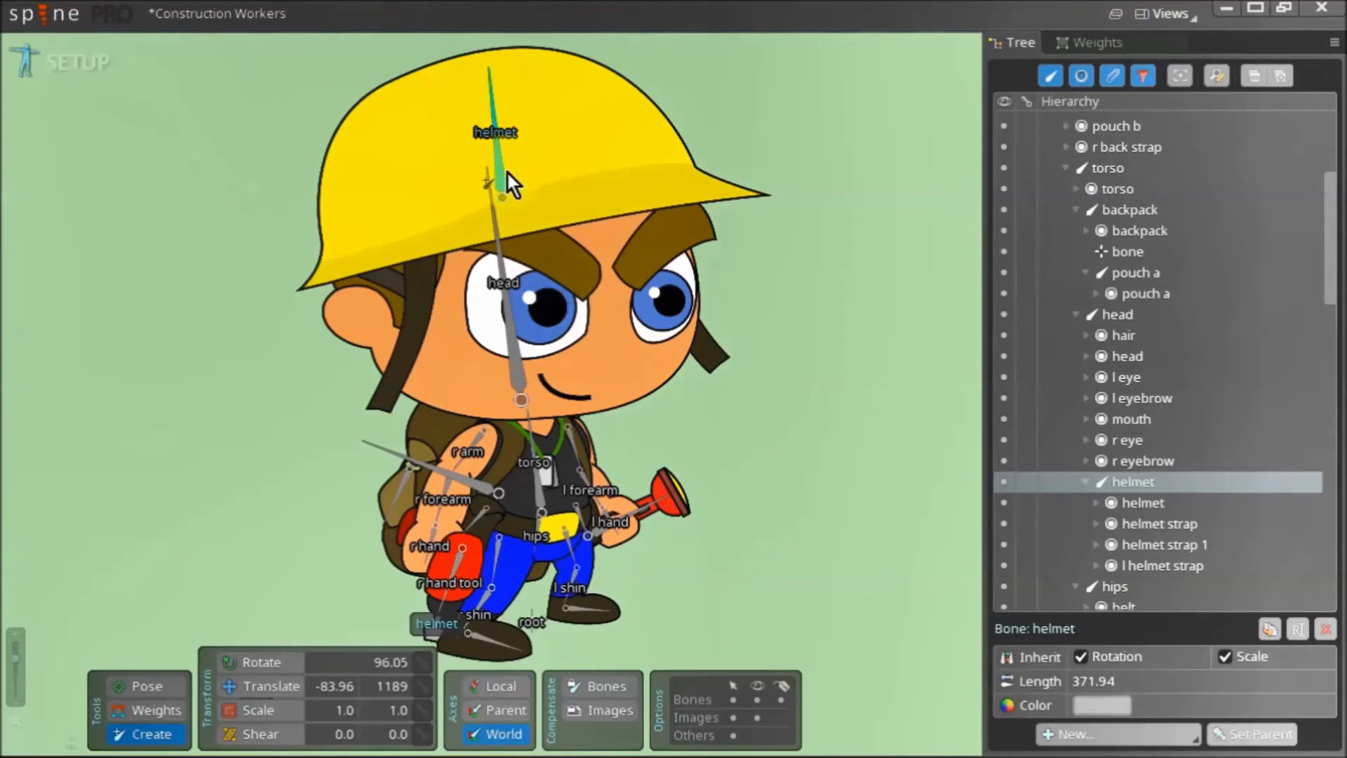
pyautogui.press('ctrl')
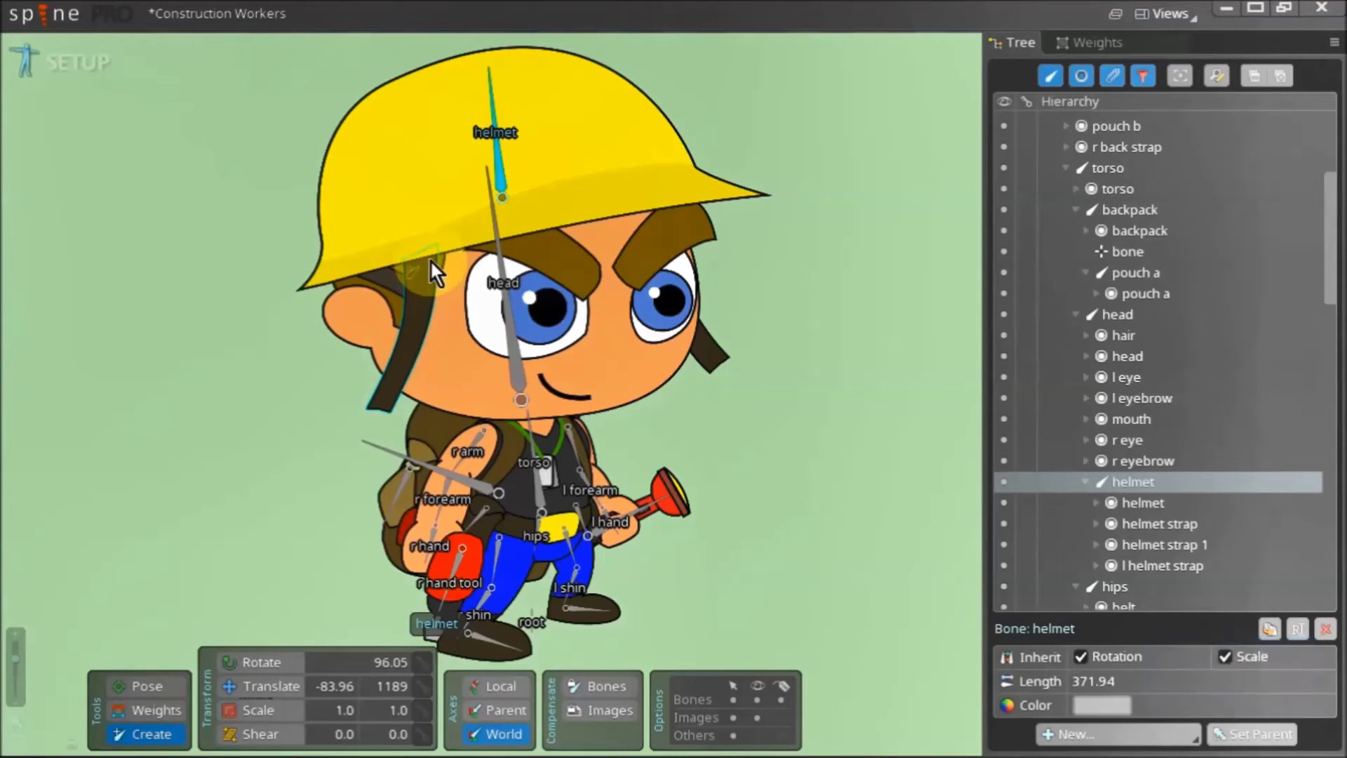
pyautogui.moveTo(423, 257); pyautogui.dragTo(414, 334)
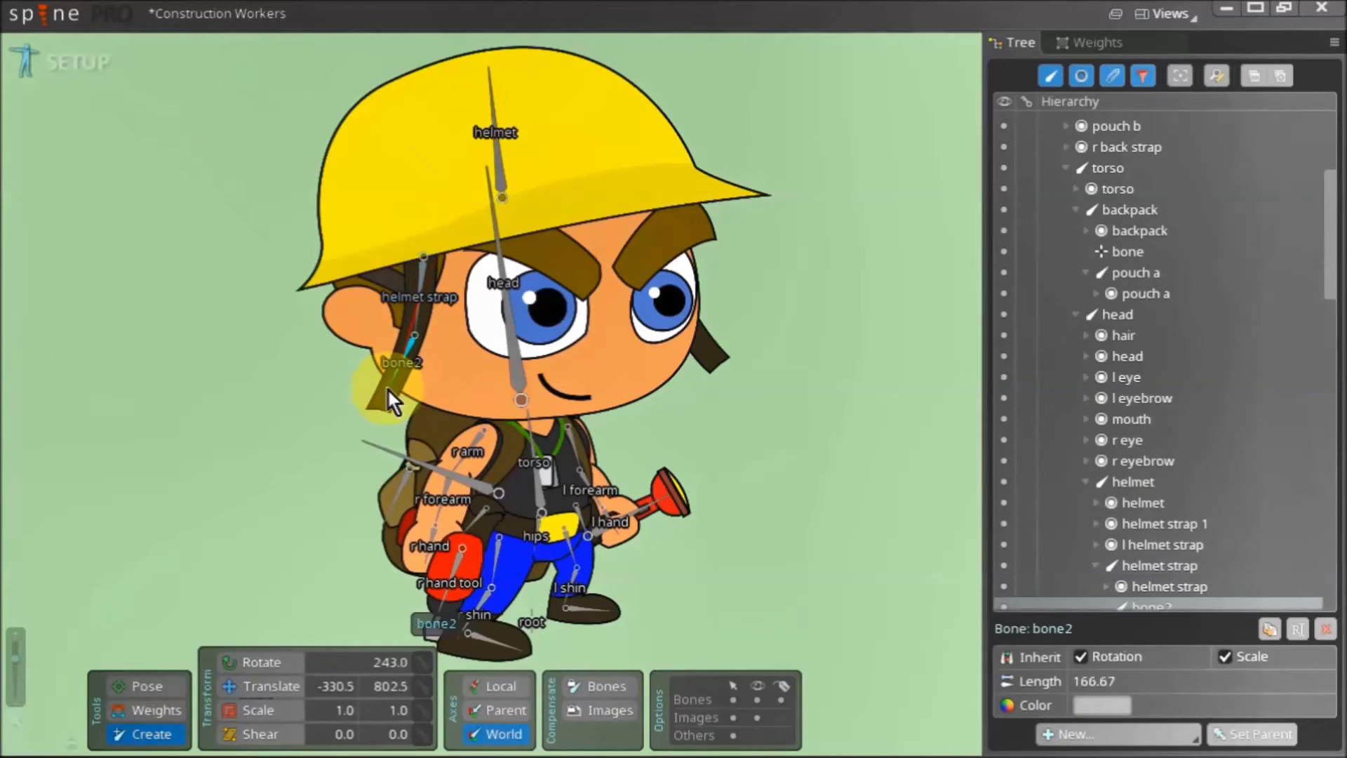
pyautogui.click(499, 173)
pyautogui.press('ctrl')
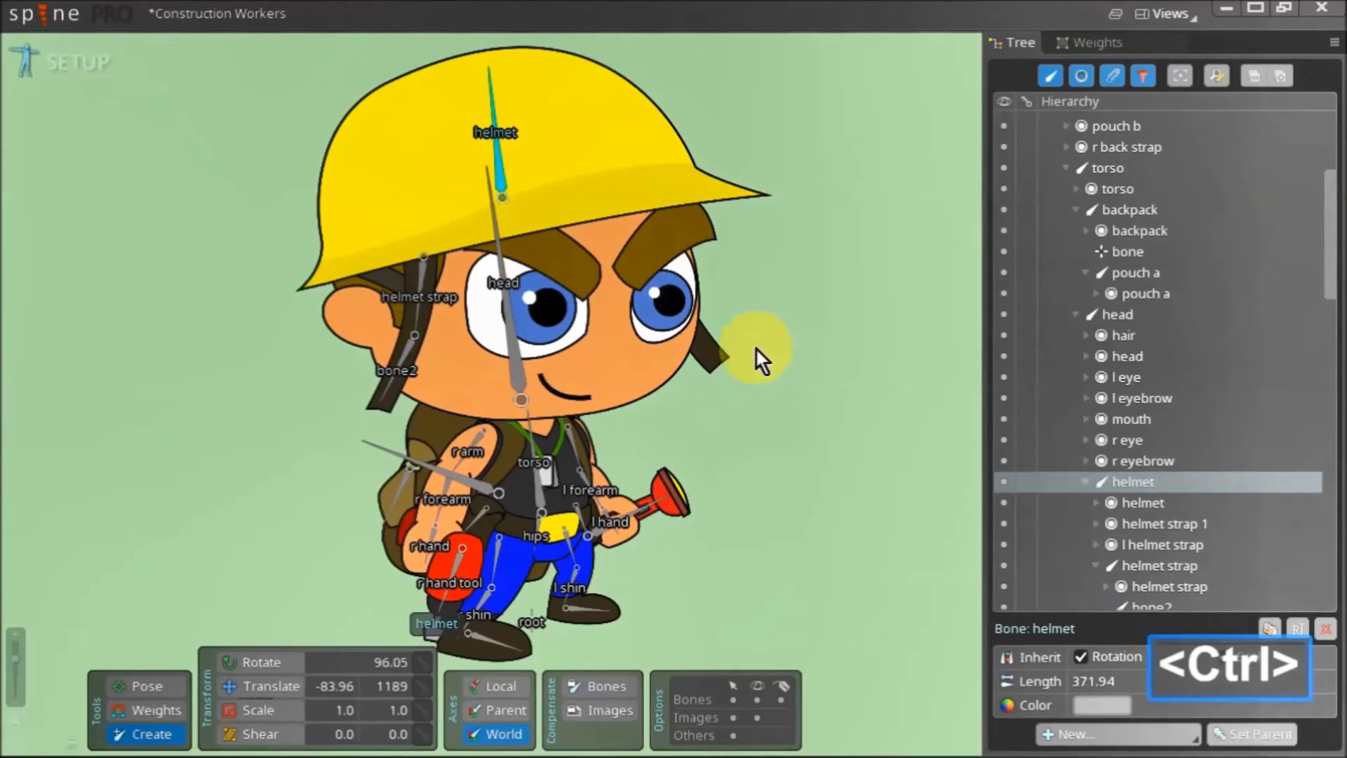
pyautogui.keyDown('ctrl'); pyautogui.click(708, 348); pyautogui.keyUp('ctrl')
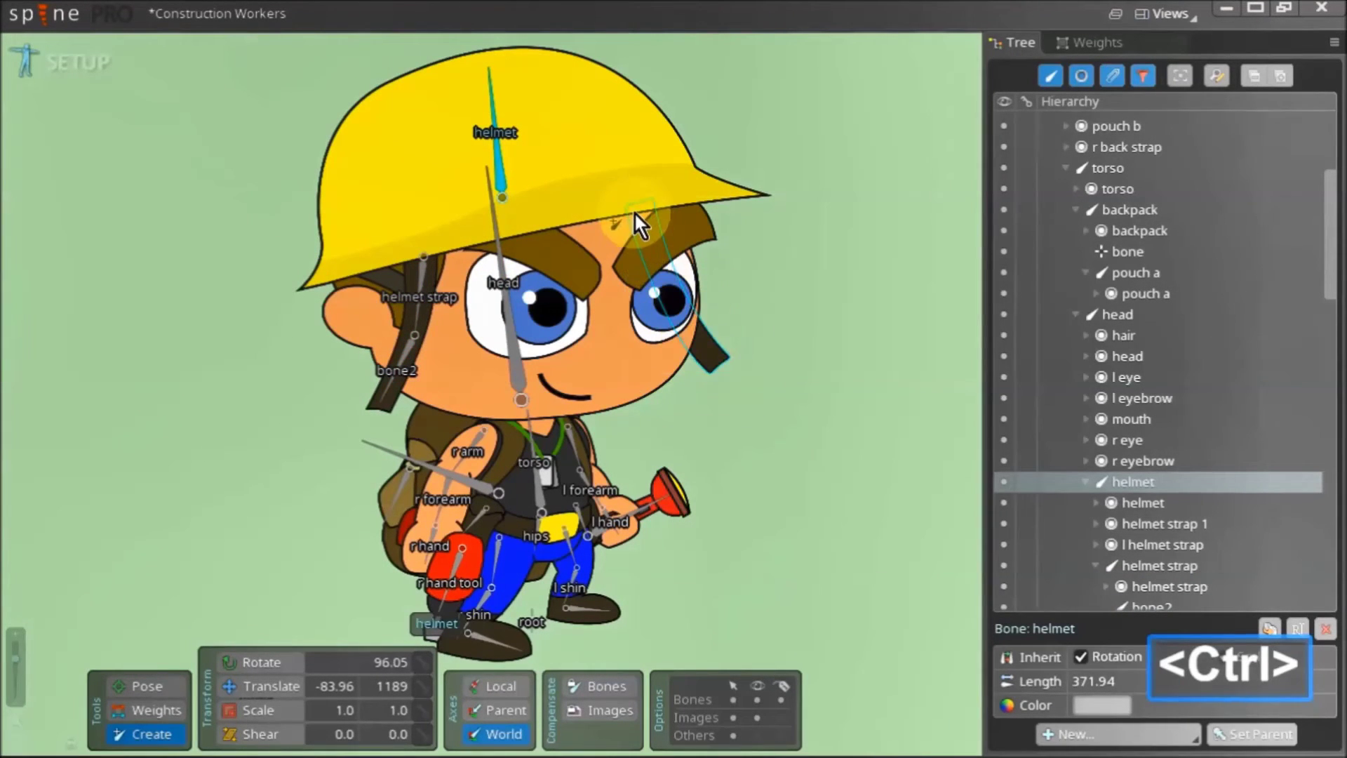
pyautogui.moveTo(637, 209); pyautogui.dragTo(710, 354)
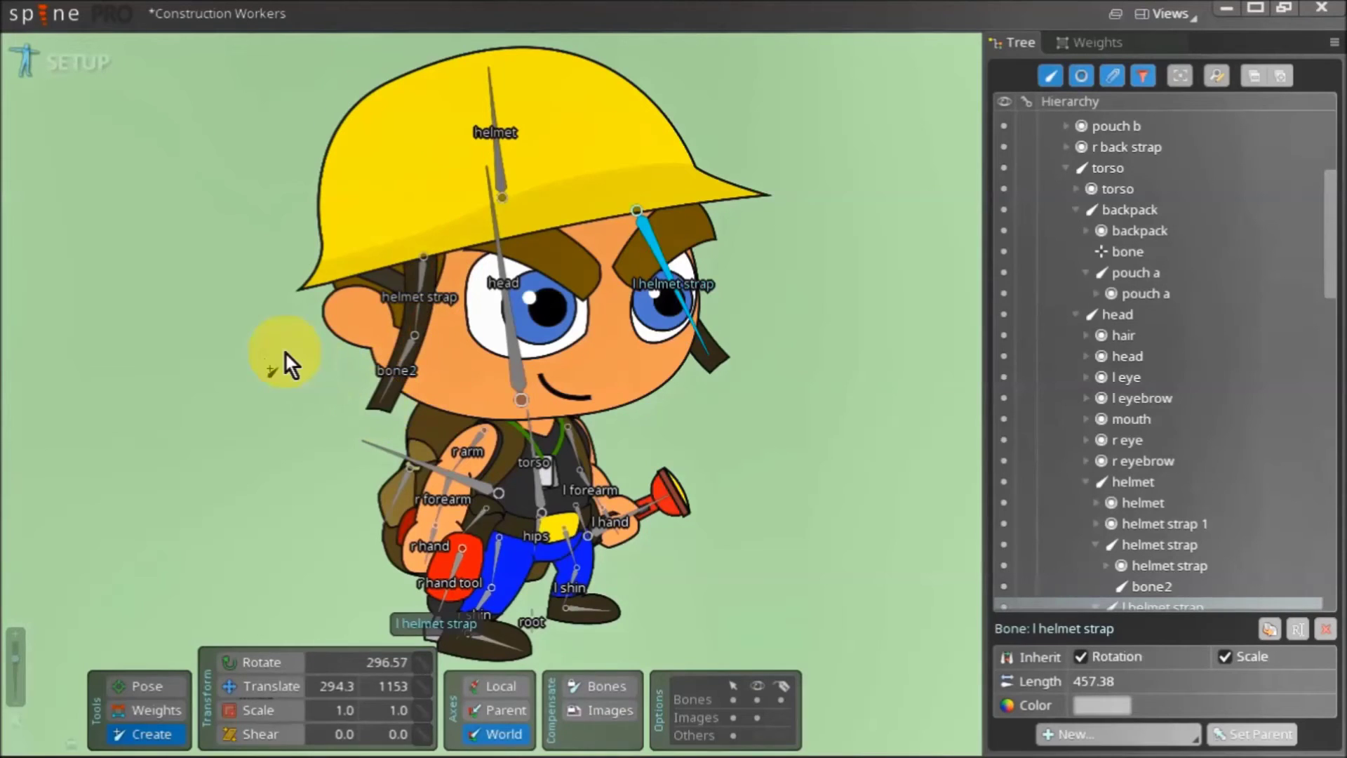
pyautogui.scroll(-4, 281, 362)
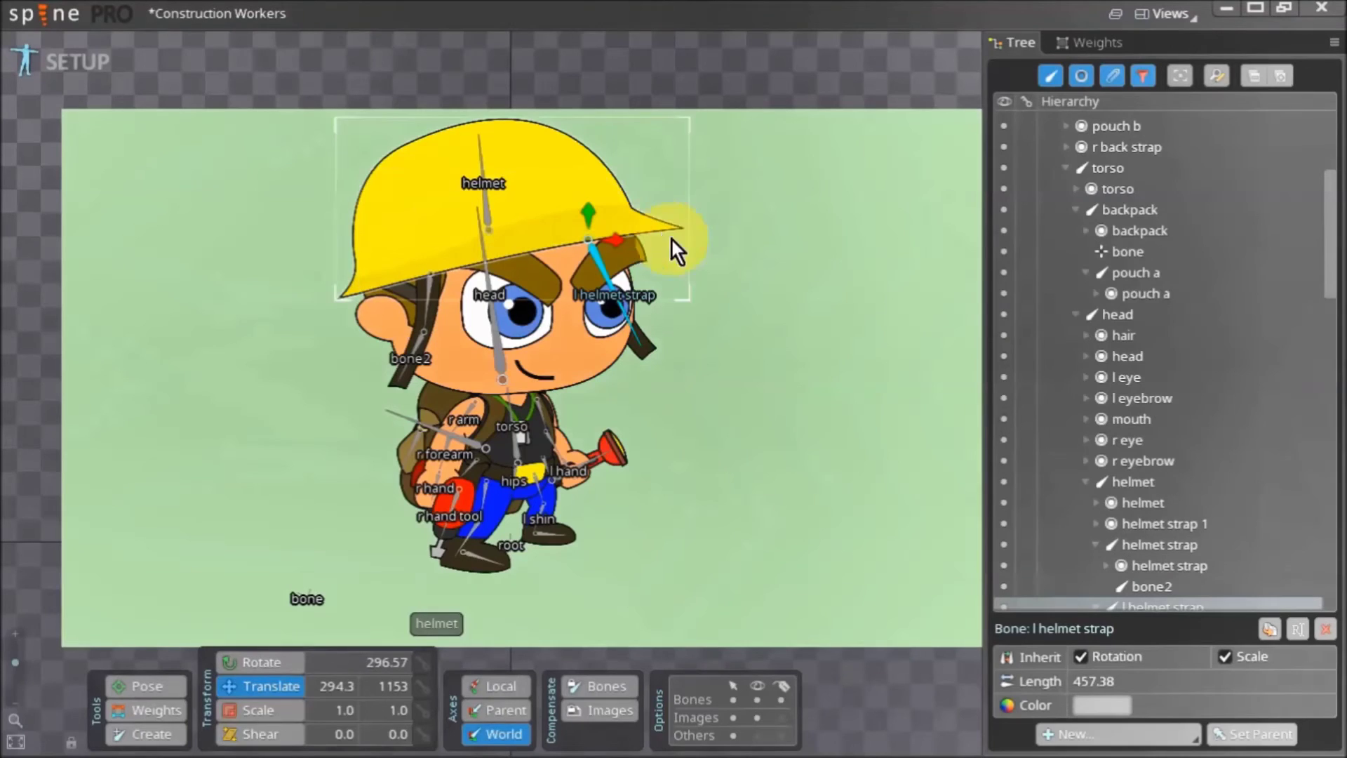
# Move the r back strap and l bag strap slots from root under the torso bone
pyautogui.scroll(3, 1085, 256)
pyautogui.scroll(3, 1183, 228)
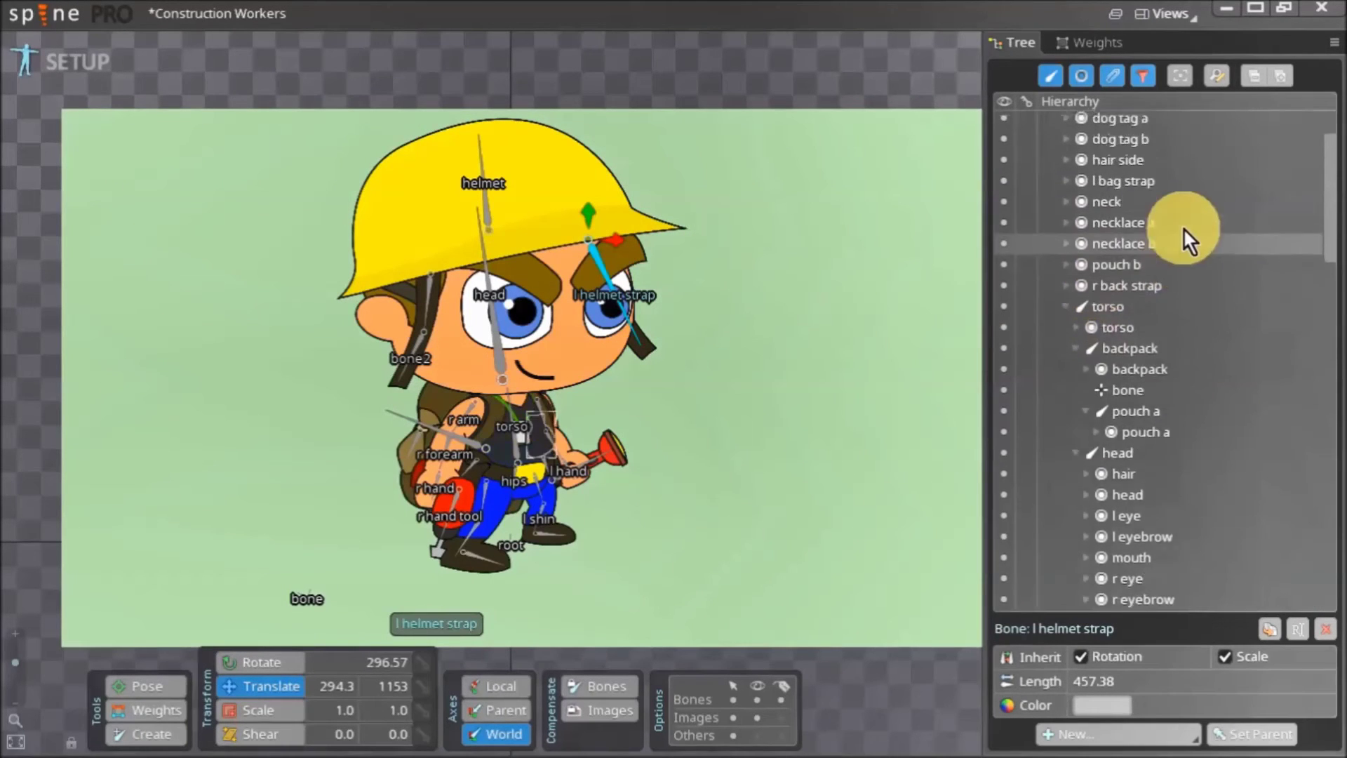
pyautogui.click(1168, 162)
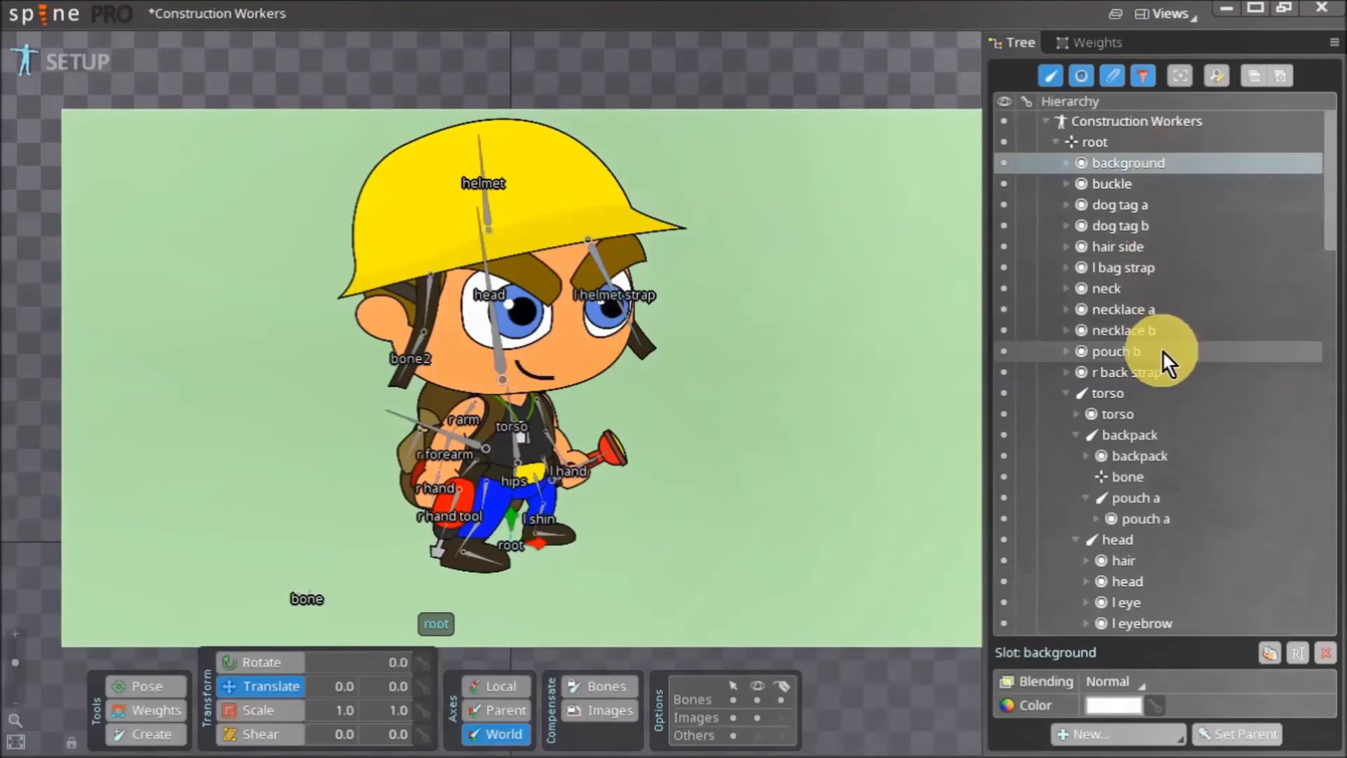
pyautogui.keyDown('shift'); pyautogui.click(1156, 372); pyautogui.keyUp('shift')
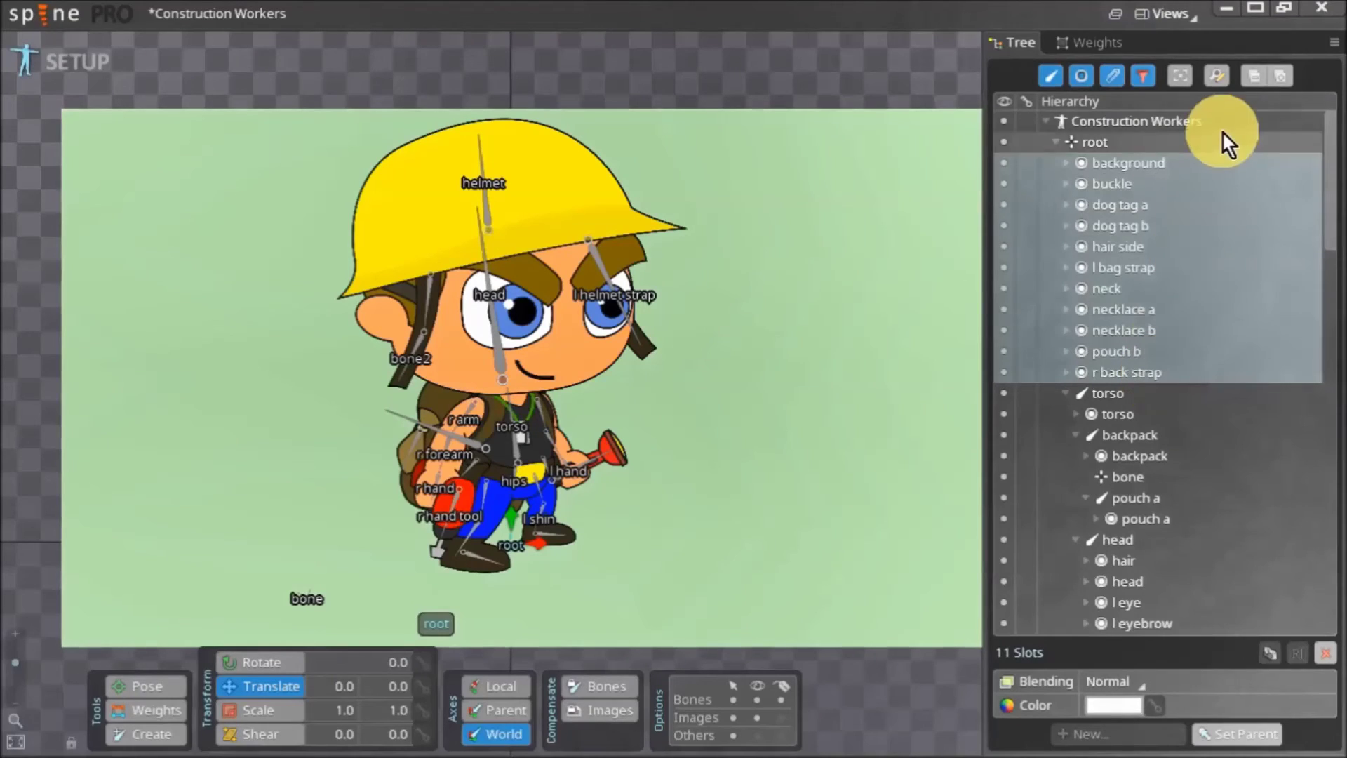
pyautogui.scroll(-1, 544, 366)
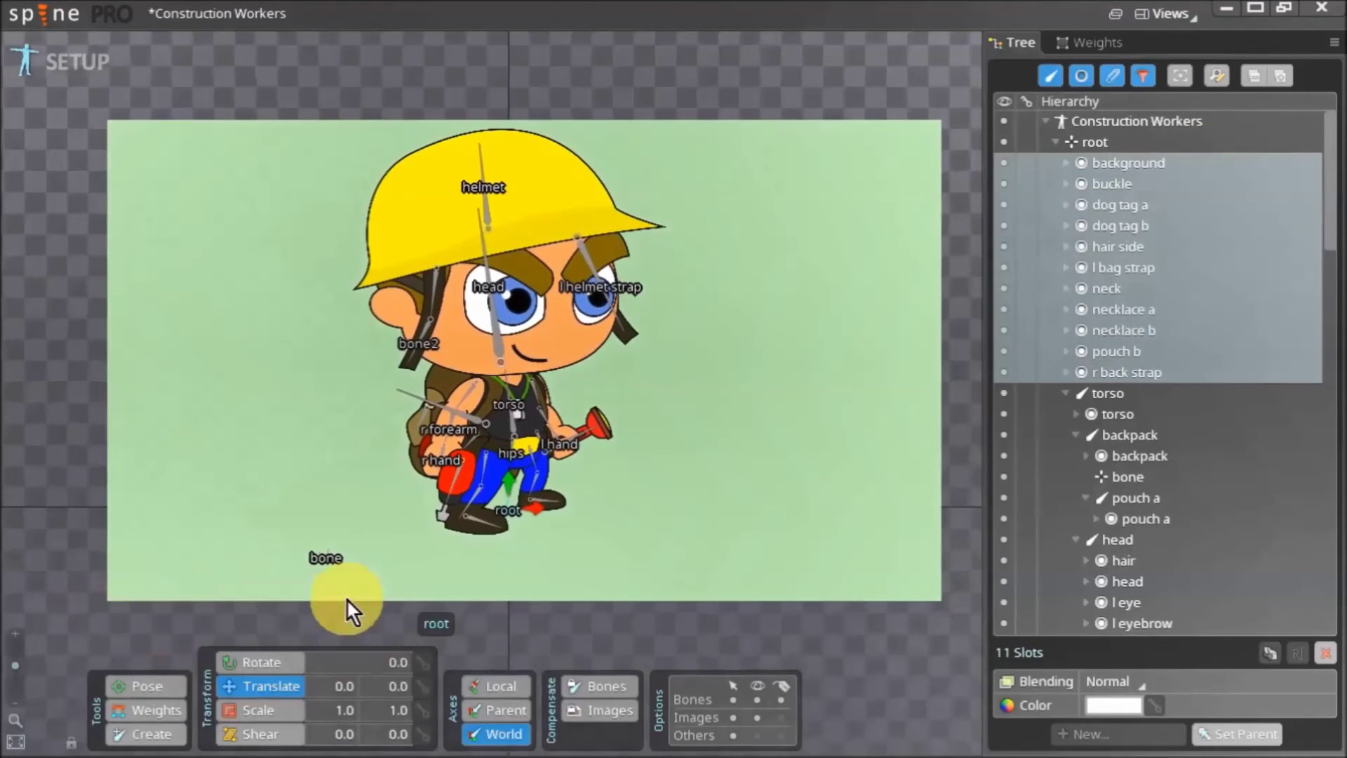
pyautogui.scroll(4, 504, 533)
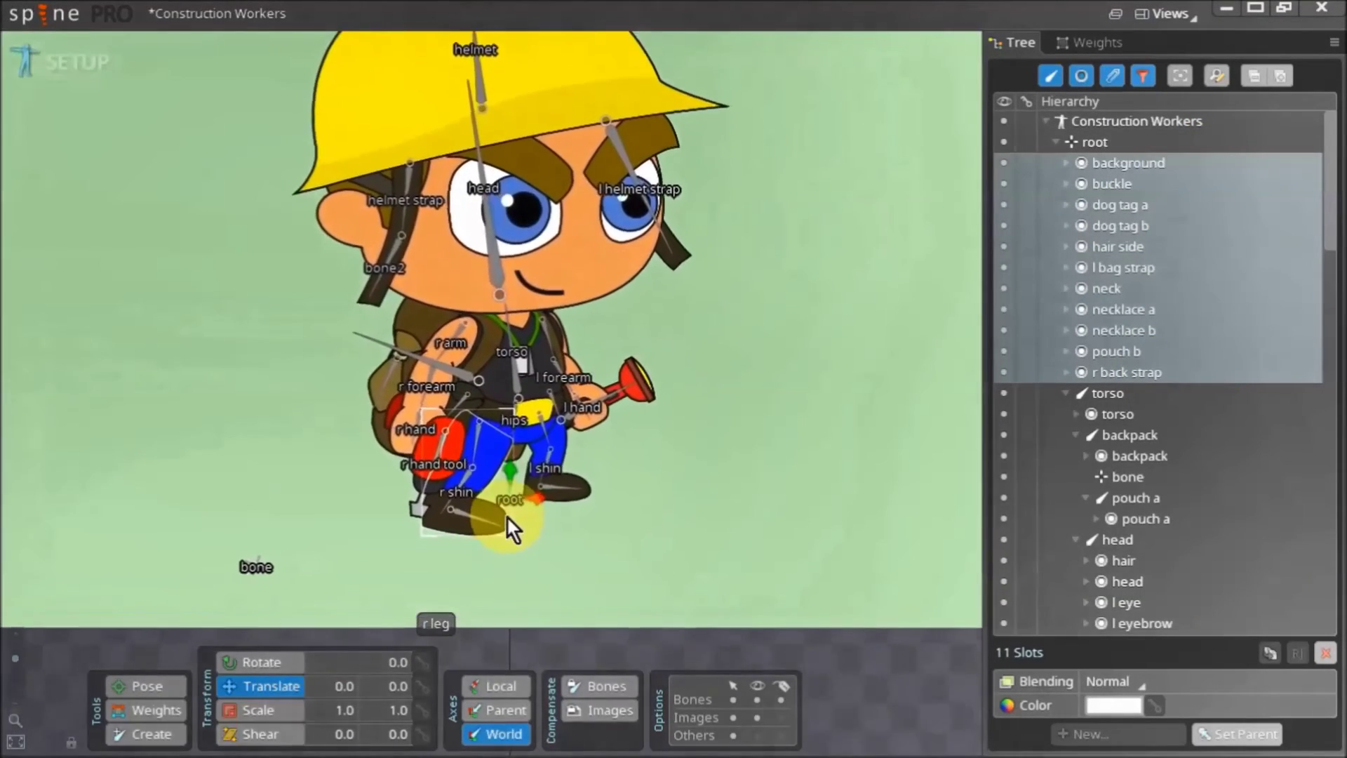
pyautogui.scroll(2, 557, 205)
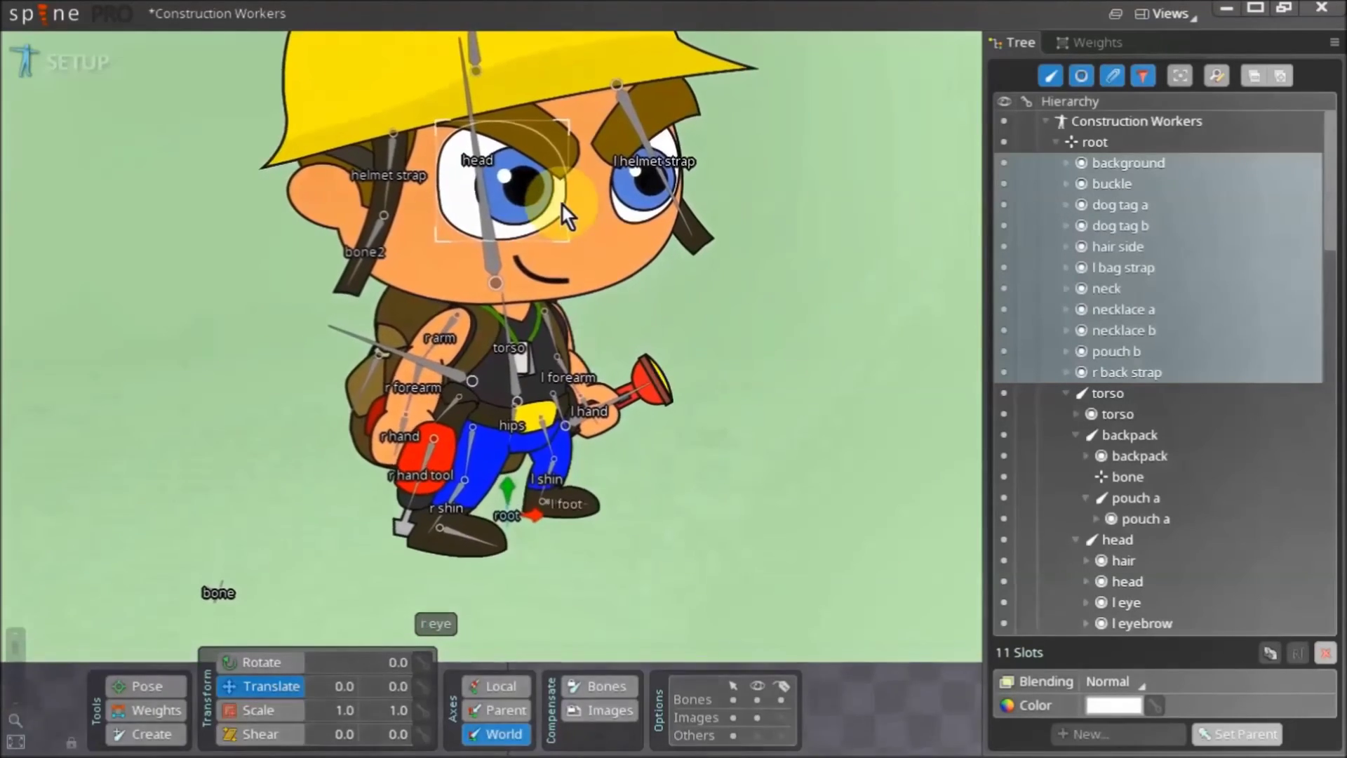
pyautogui.scroll(-3, 540, 466)
pyautogui.scroll(3, 582, 604)
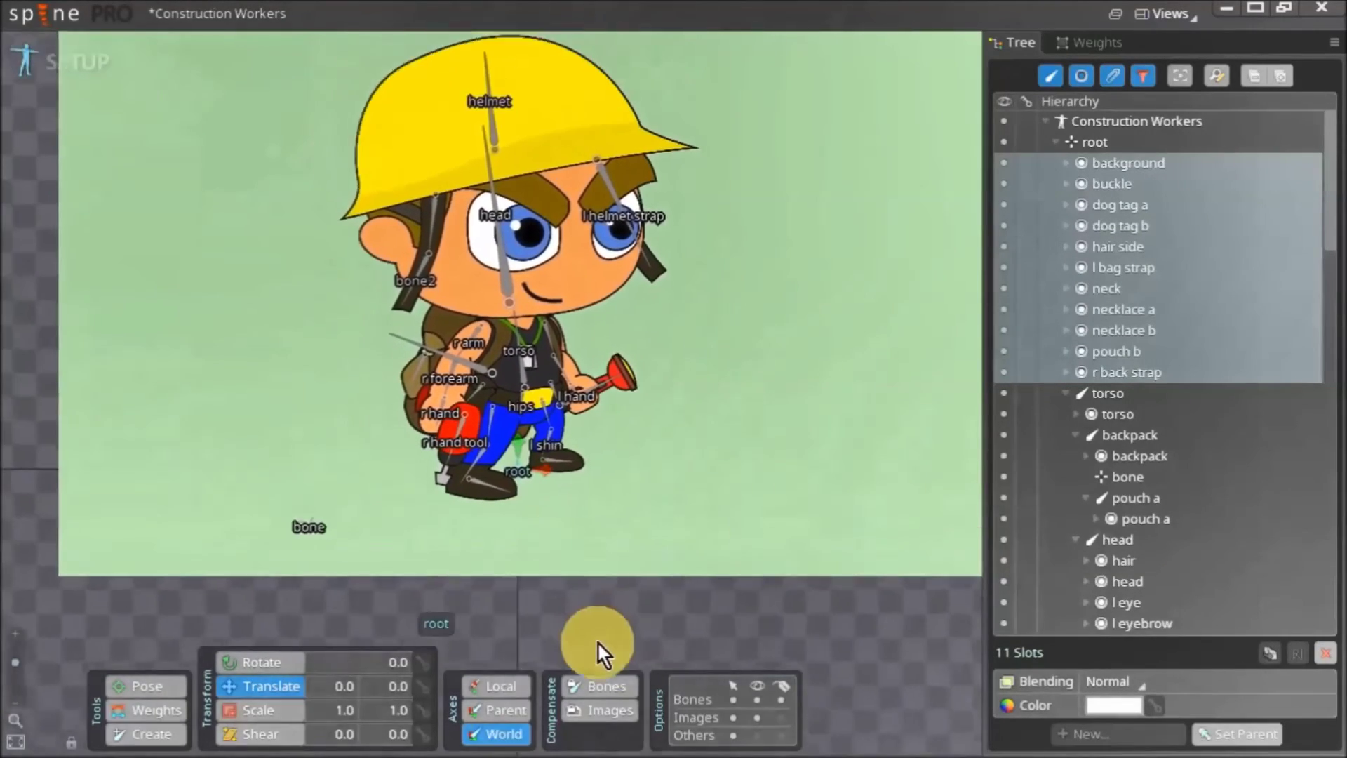
pyautogui.scroll(2, 528, 349)
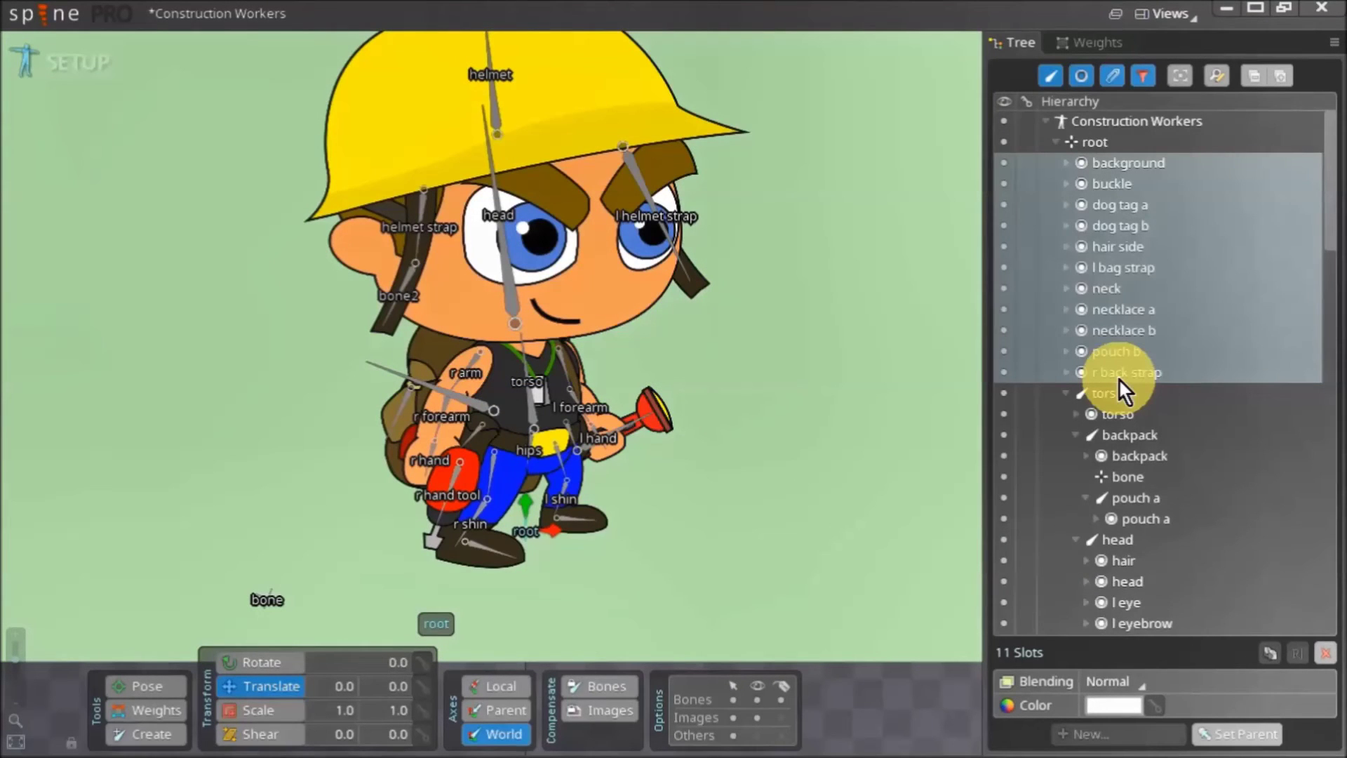
pyautogui.click(1149, 371)
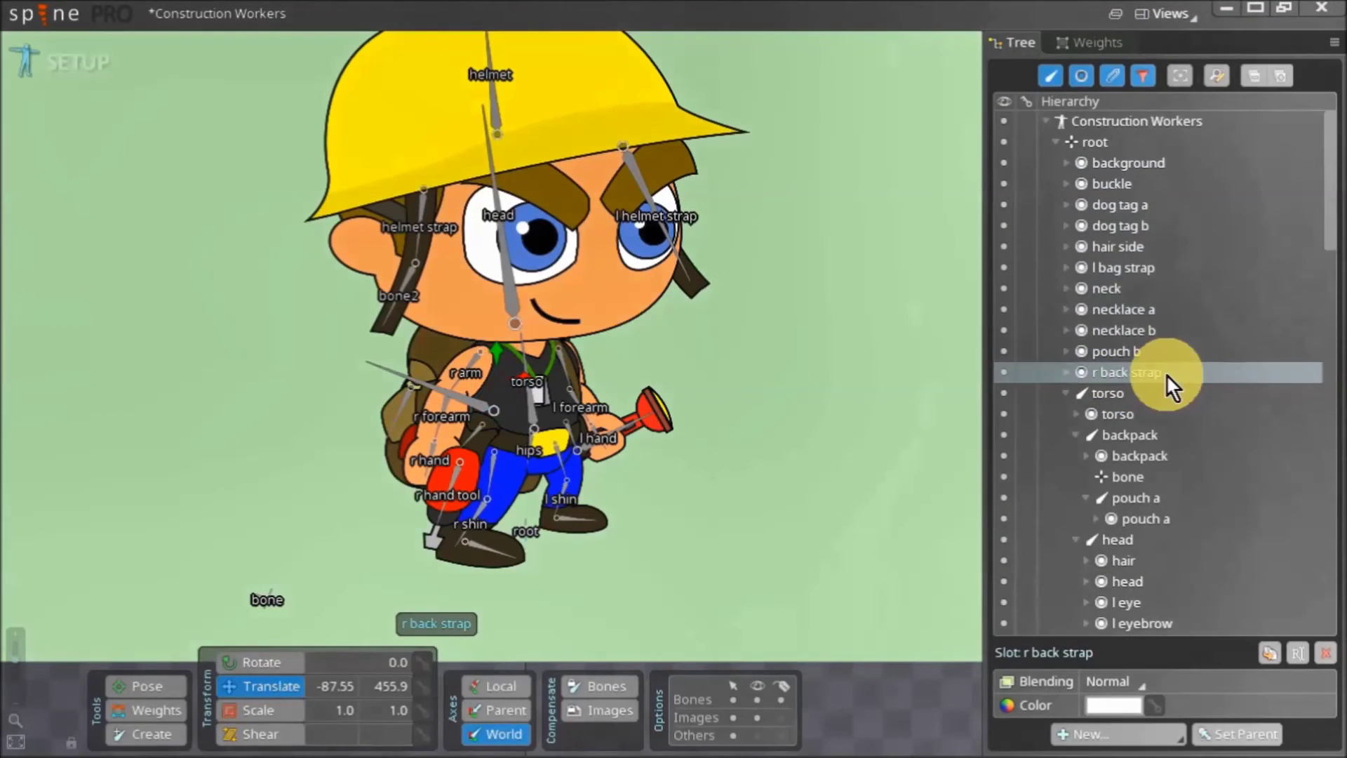
pyautogui.moveTo(1166, 373)
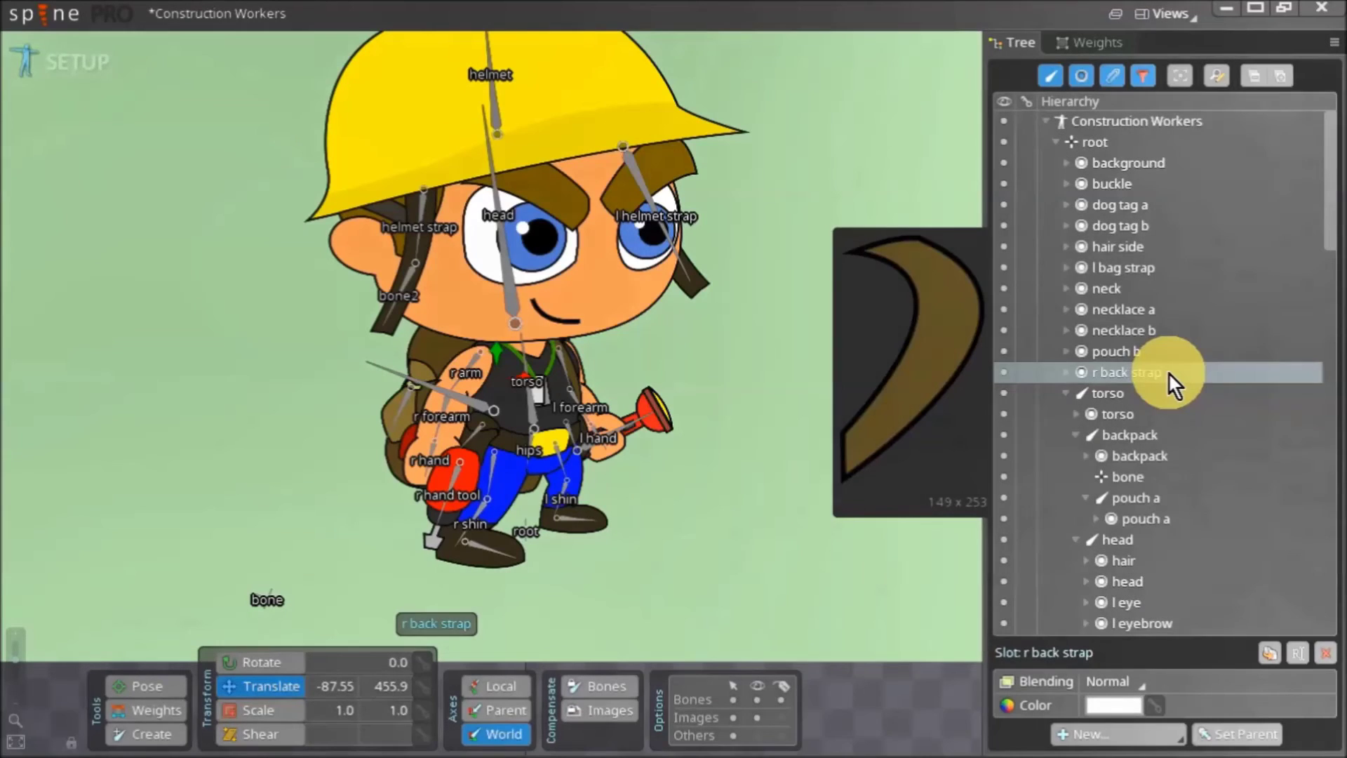
pyautogui.press('ctrl')
pyautogui.keyDown('ctrl'); pyautogui.click(1189, 258); pyautogui.keyUp('ctrl')
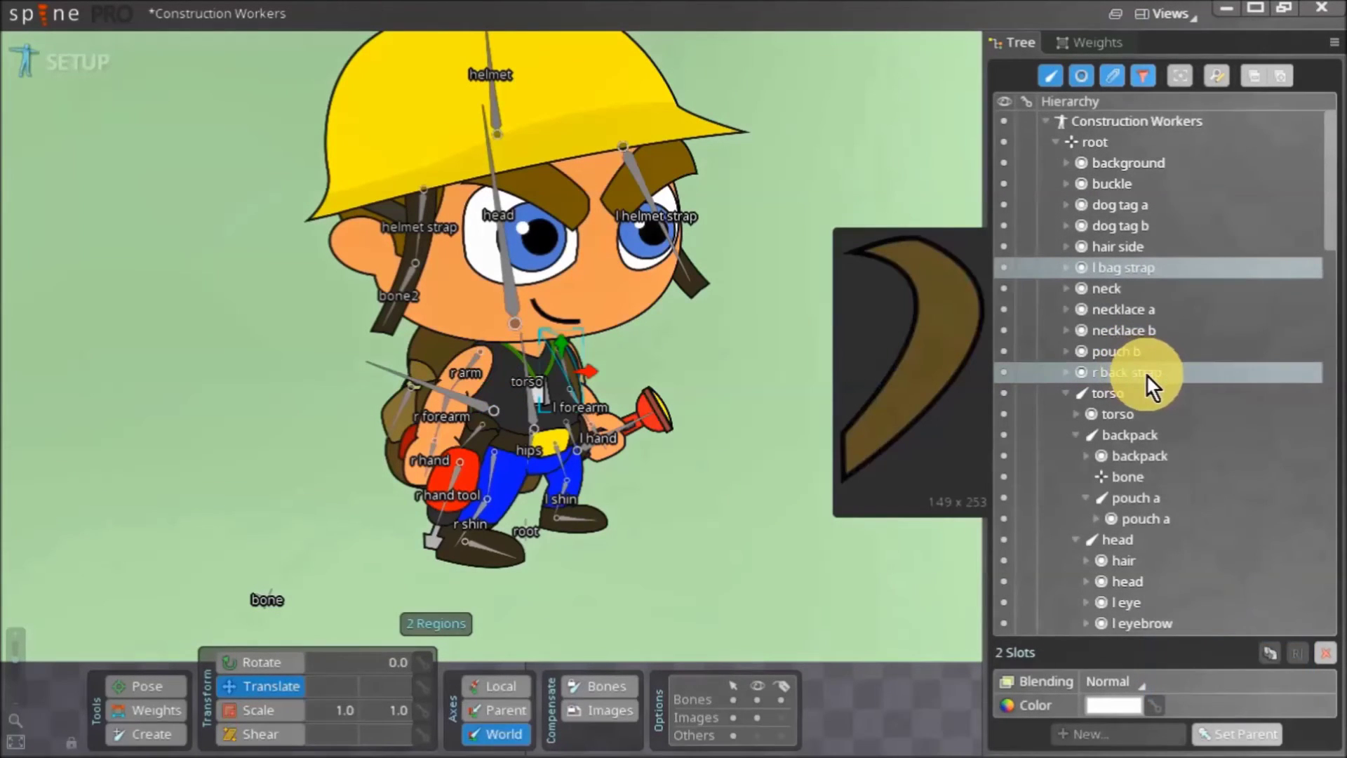
pyautogui.moveTo(1148, 376)
pyautogui.mouseDown()
pyautogui.moveTo(1143, 386)
pyautogui.moveTo(1168, 371)
pyautogui.mouseUp()
pyautogui.keyDown('ctrl'); pyautogui.click(1189, 257); pyautogui.keyUp('ctrl')
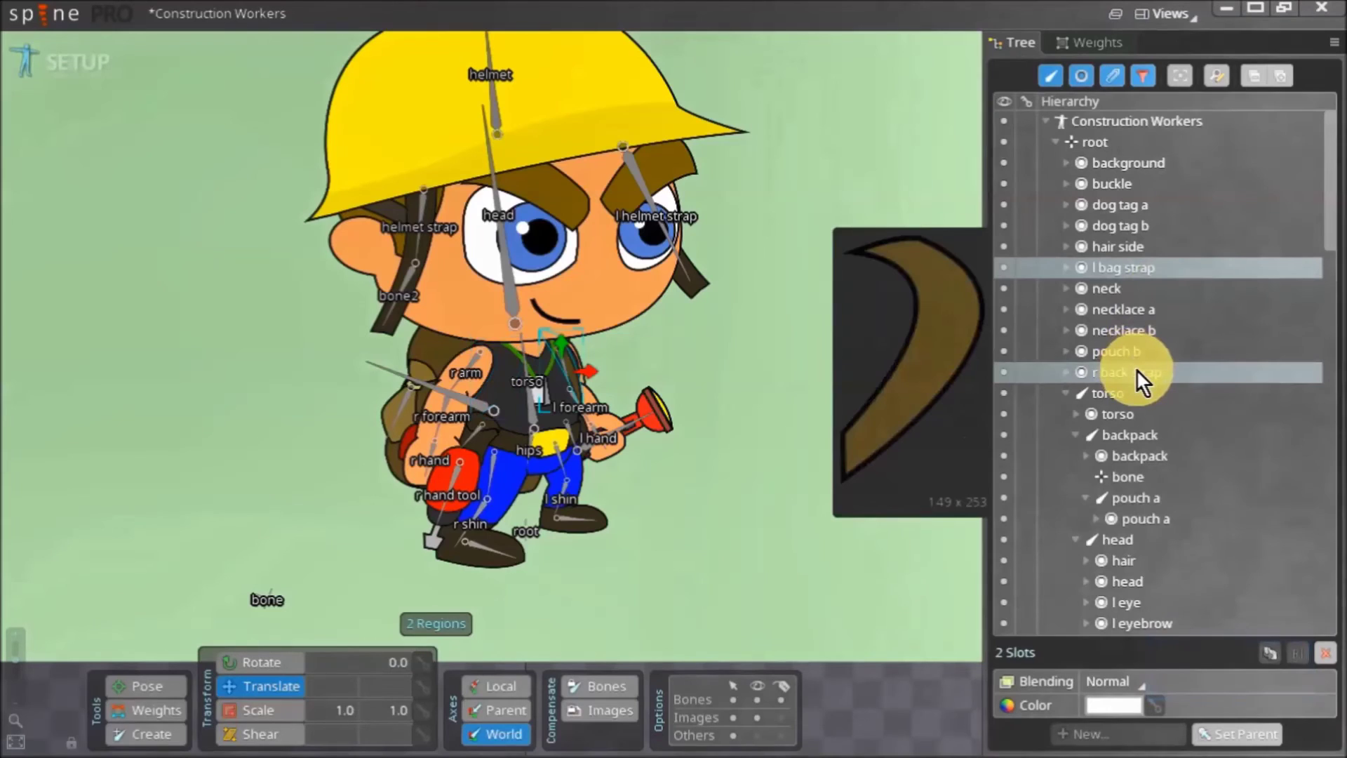
pyautogui.moveTo(1146, 373); pyautogui.dragTo(1124, 397)
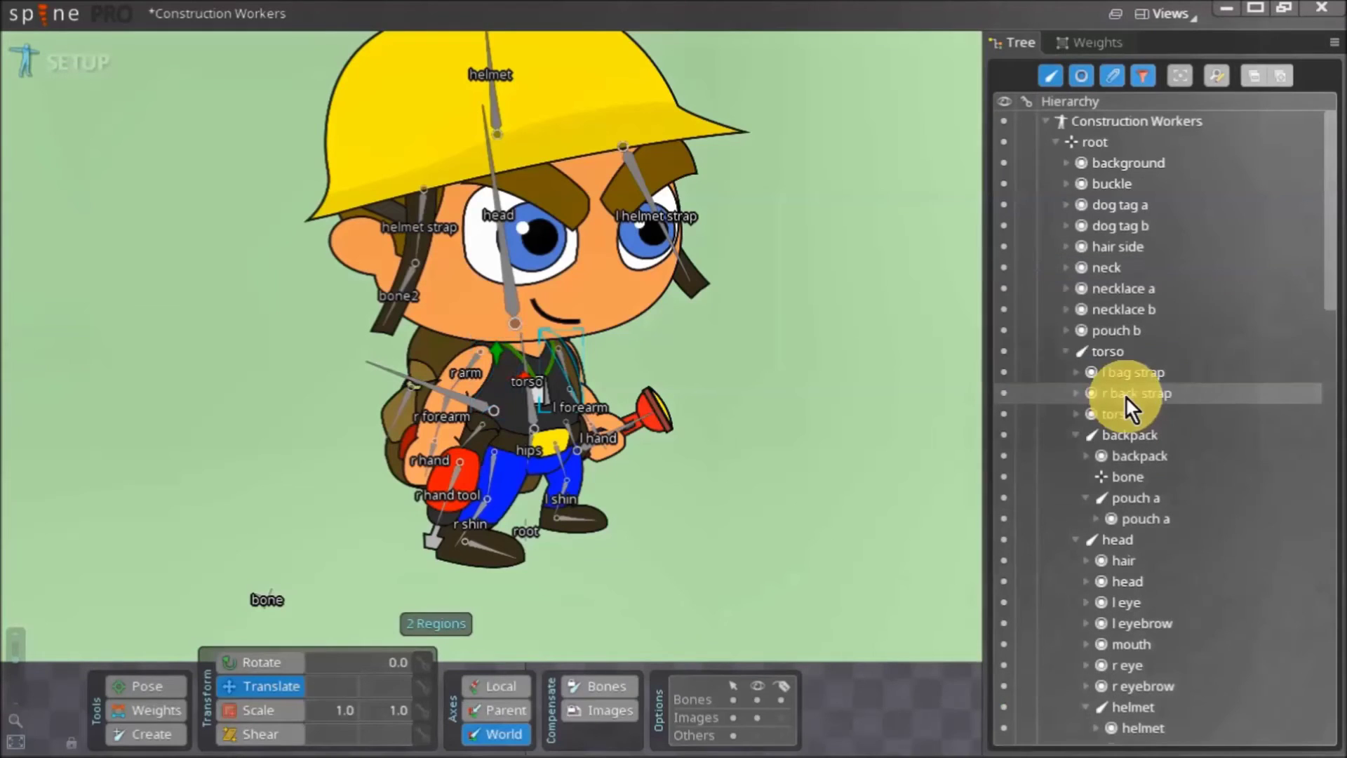
# Test-rotate the torso to check the straps follow, then undo it back to 98.06
pyautogui.scroll(5, 483, 362)
pyautogui.press('Escape')
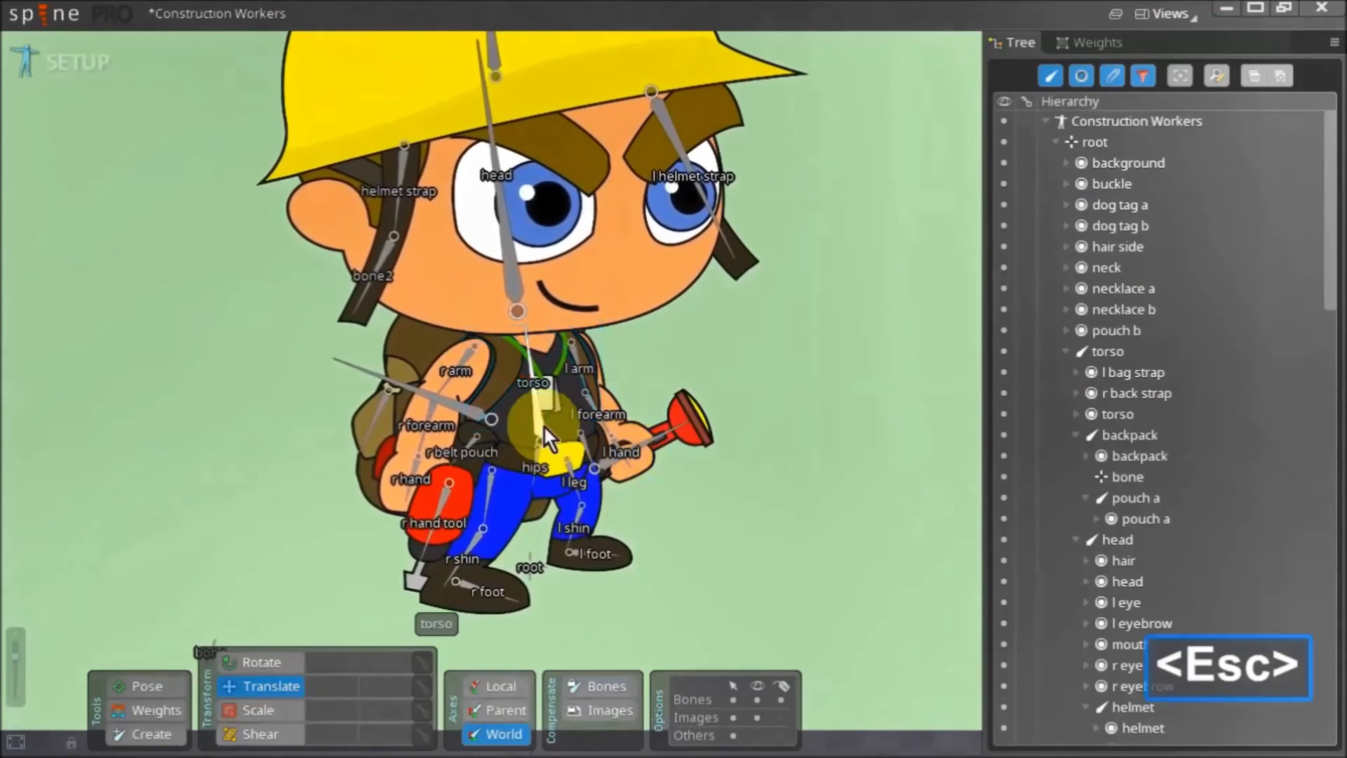
pyautogui.click(537, 421)
pyautogui.press('v')
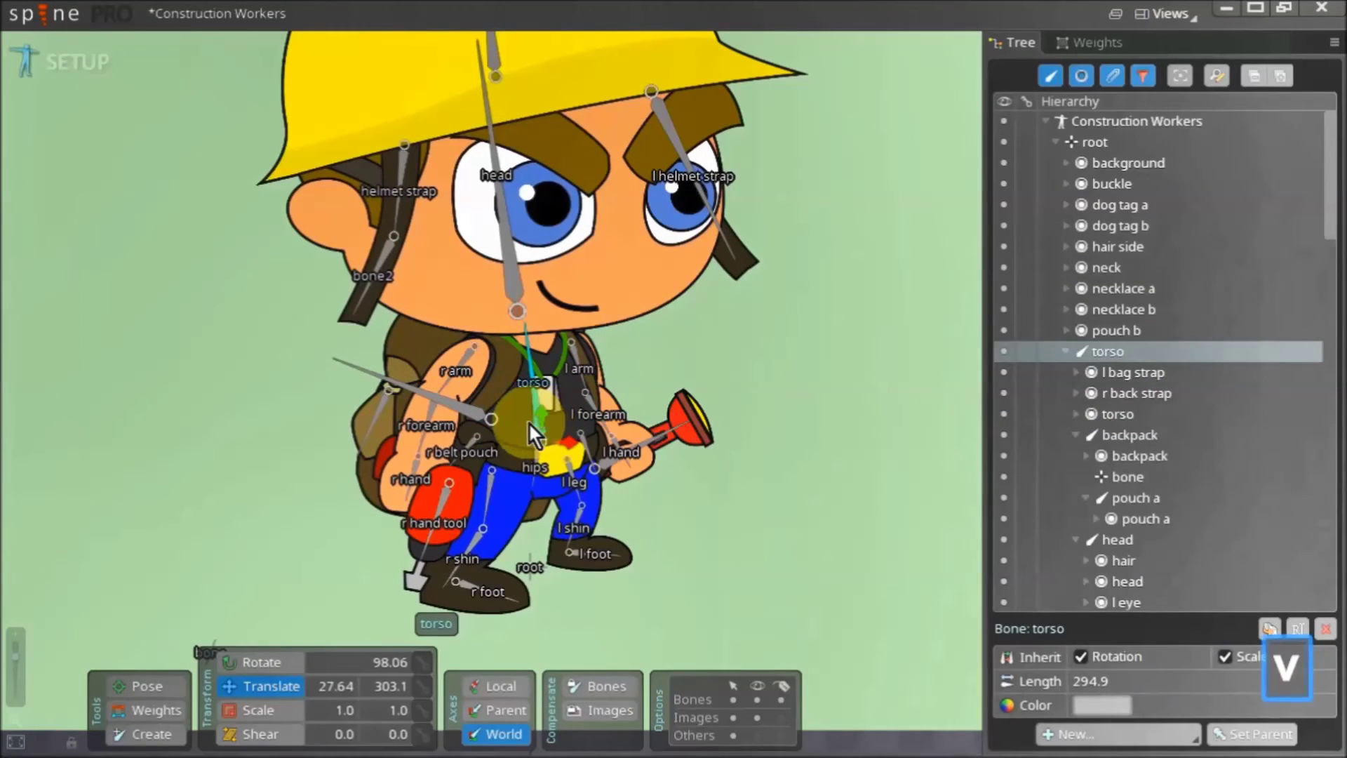
pyautogui.press('c')
pyautogui.moveTo(202, 475); pyautogui.dragTo(433, 646)
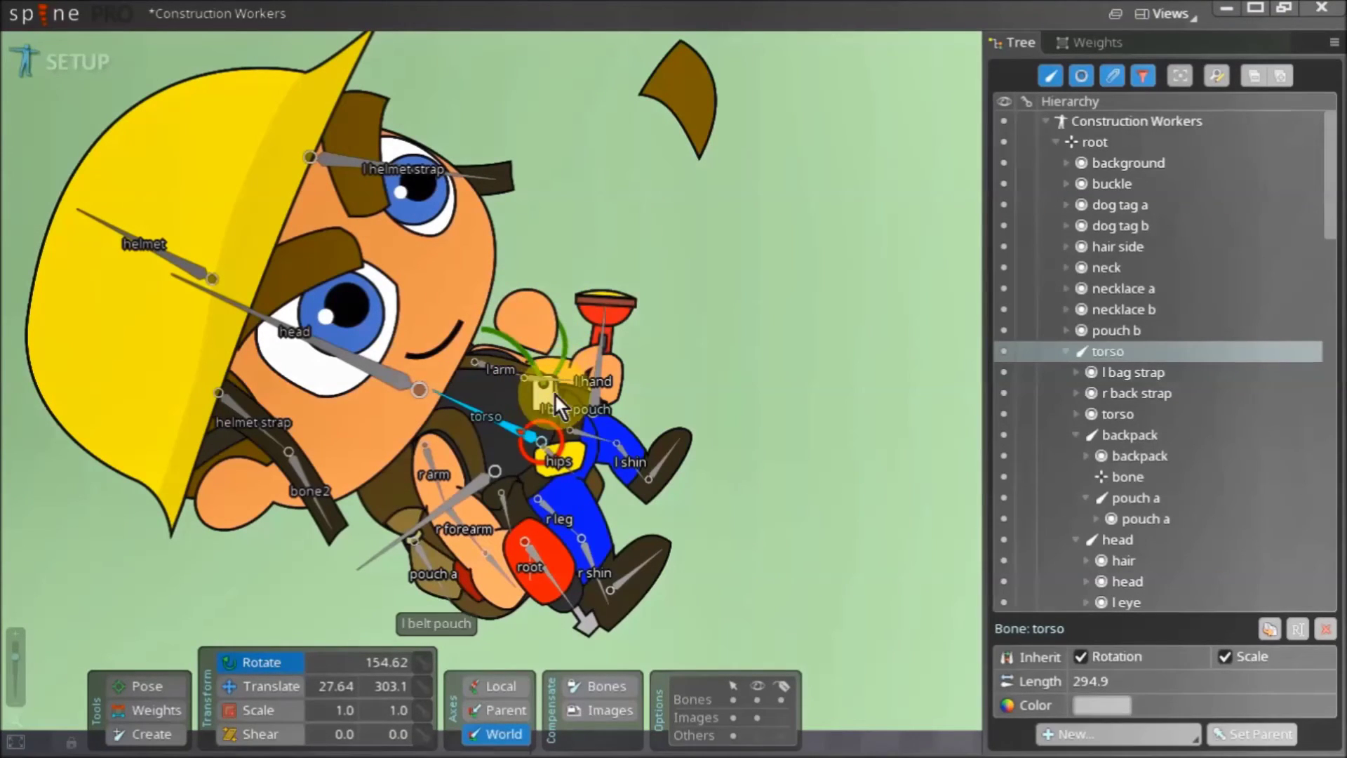
pyautogui.scroll(-1, 683, 239)
pyautogui.hotkey('ctrl', 'z')
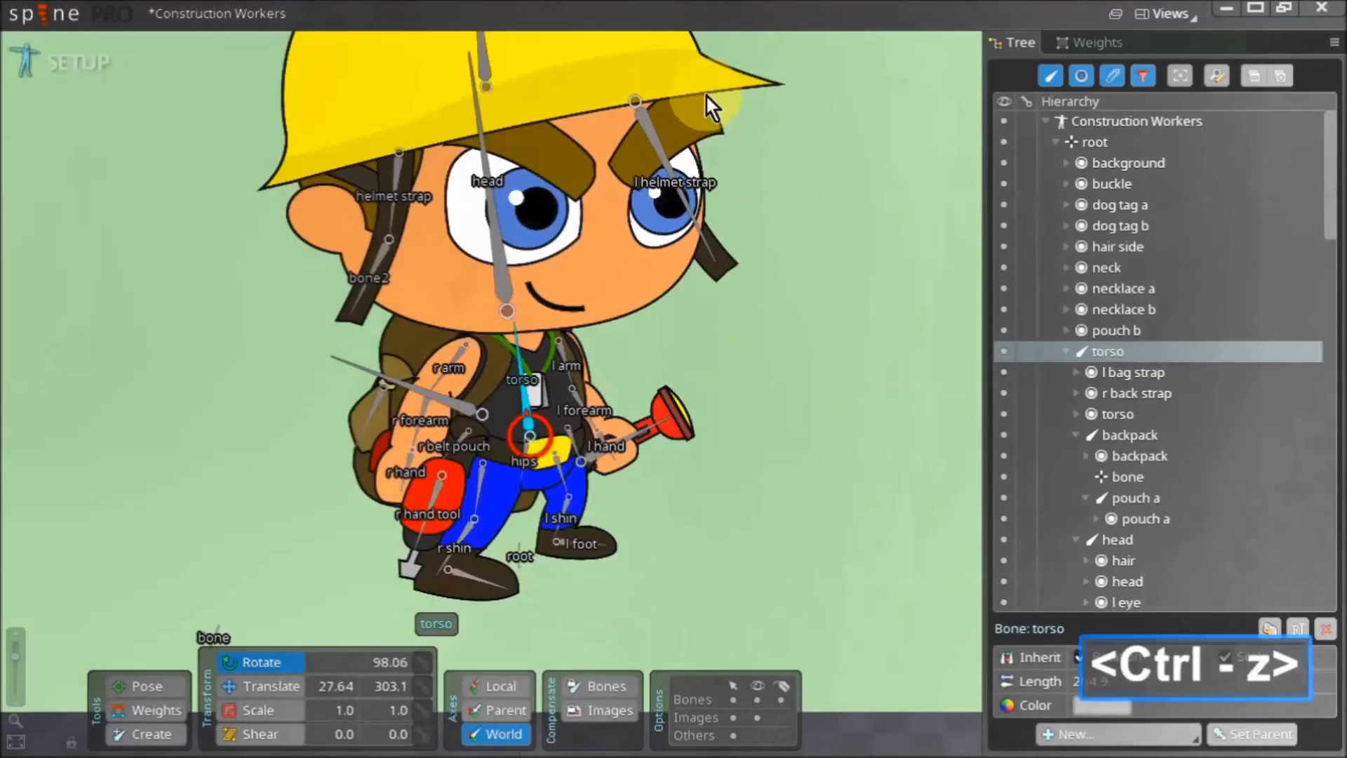
# Move necklace a, necklace b, dog tag a, dog tag b and neck slots under the torso bone
pyautogui.click(1188, 309)
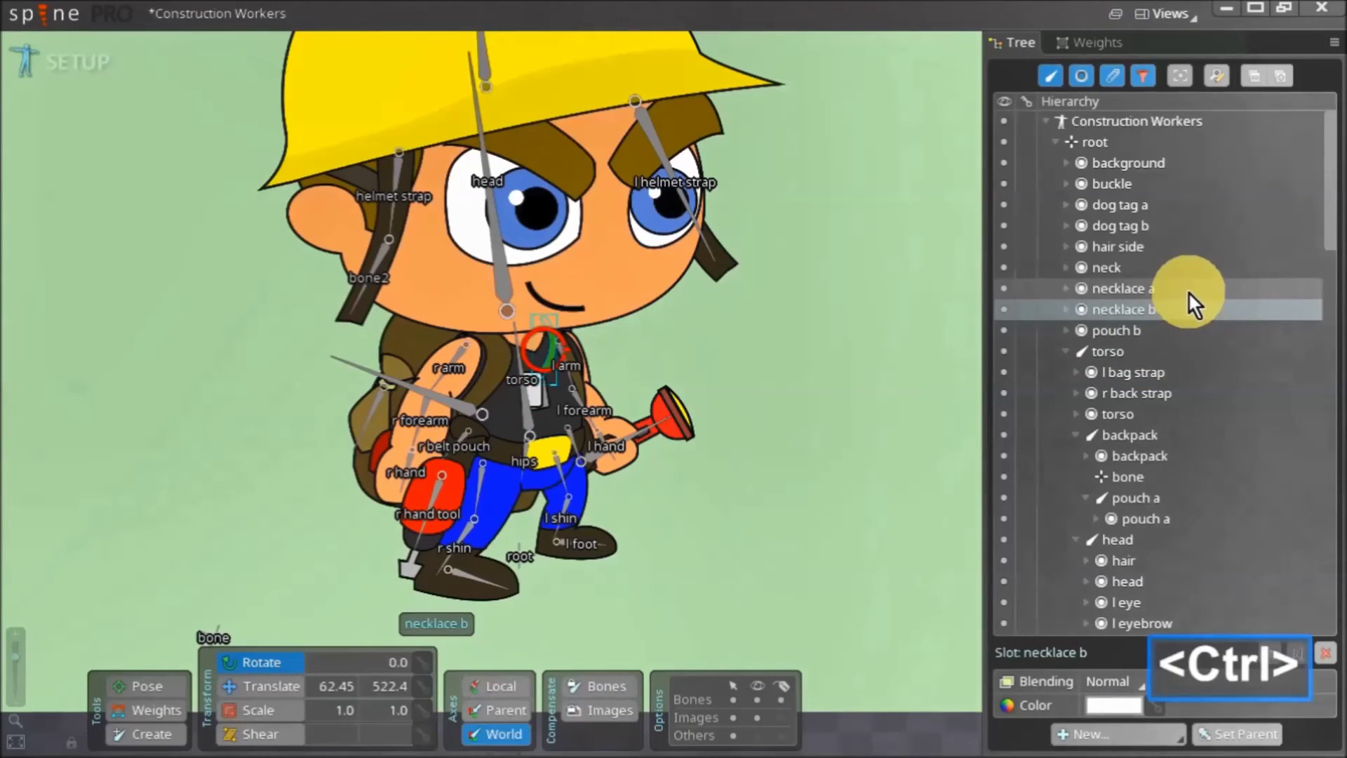
pyautogui.keyDown('ctrl'); pyautogui.click(1188, 289); pyautogui.keyUp('ctrl')
pyautogui.keyDown('ctrl'); pyautogui.click(1156, 207); pyautogui.keyUp('ctrl')
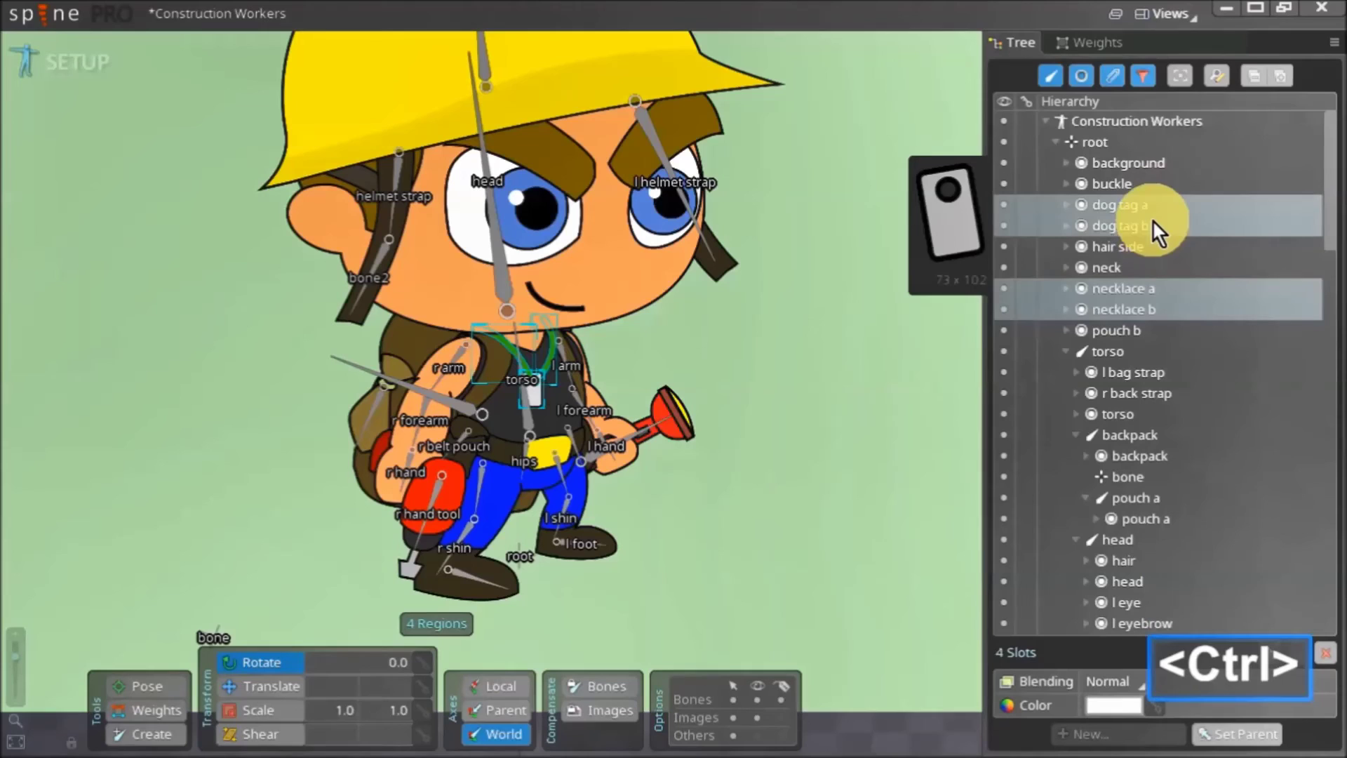
pyautogui.keyDown('ctrl'); pyautogui.click(1152, 219); pyautogui.keyUp('ctrl')
pyautogui.keyDown('ctrl'); pyautogui.click(1117, 266); pyautogui.keyUp('ctrl')
pyautogui.moveTo(1117, 266); pyautogui.dragTo(1135, 350)
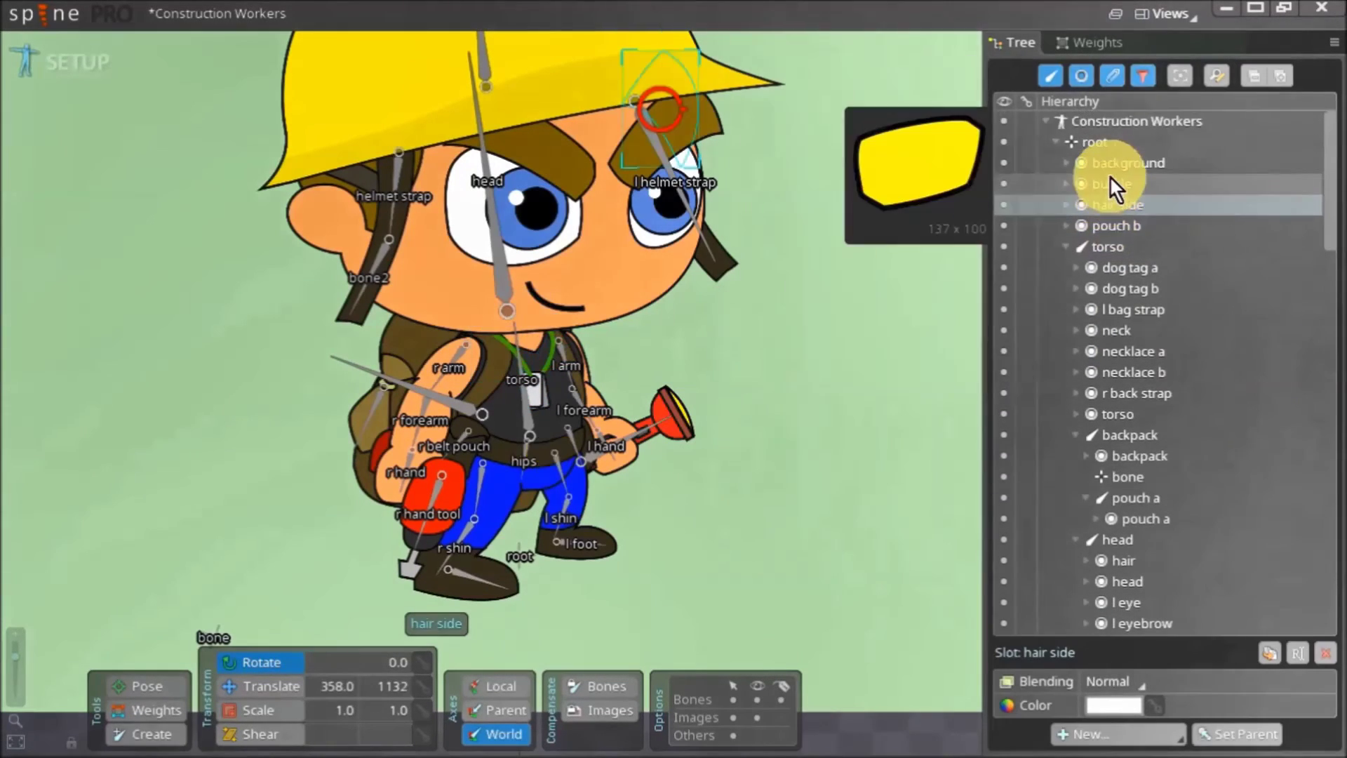
# Drag the hair side slot from root to under the head bone, just below hair
pyautogui.click(1129, 206)
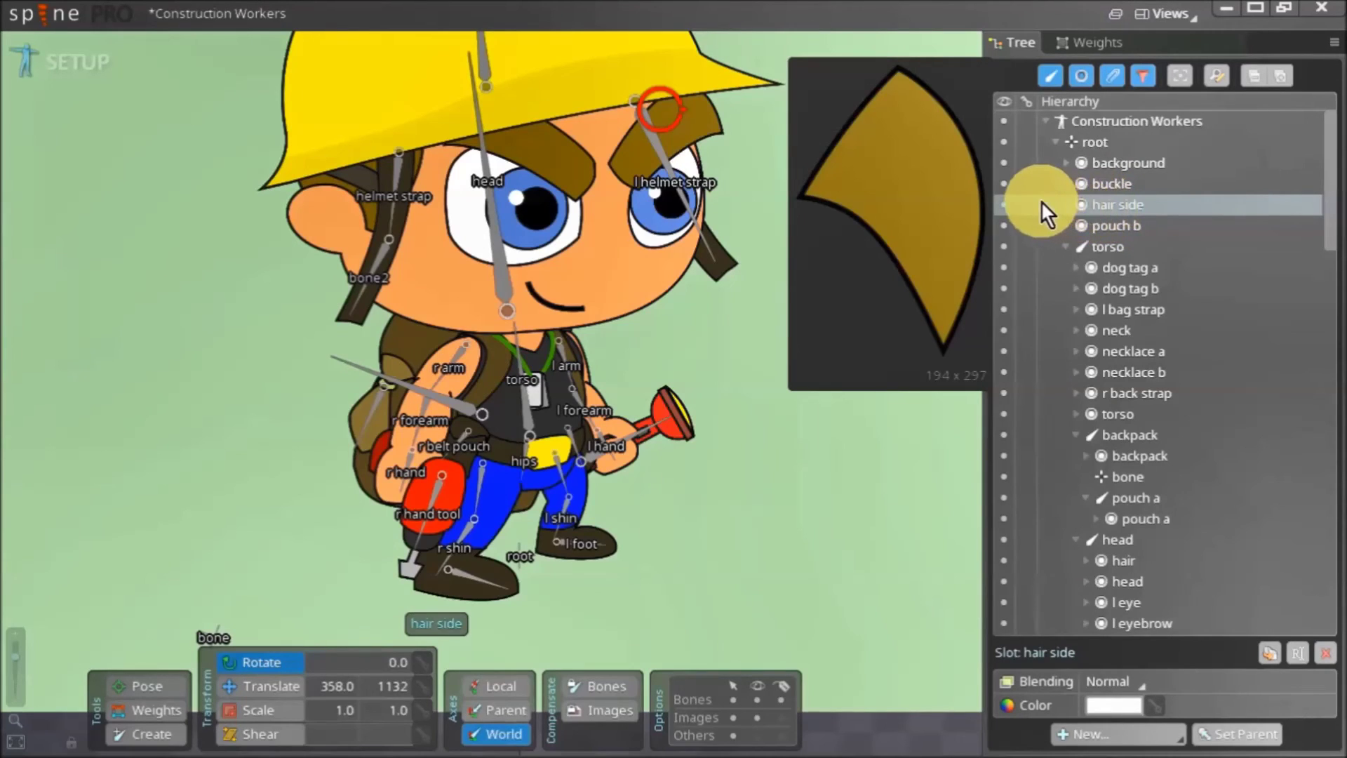
pyautogui.hotkey('ctrl', 'z')
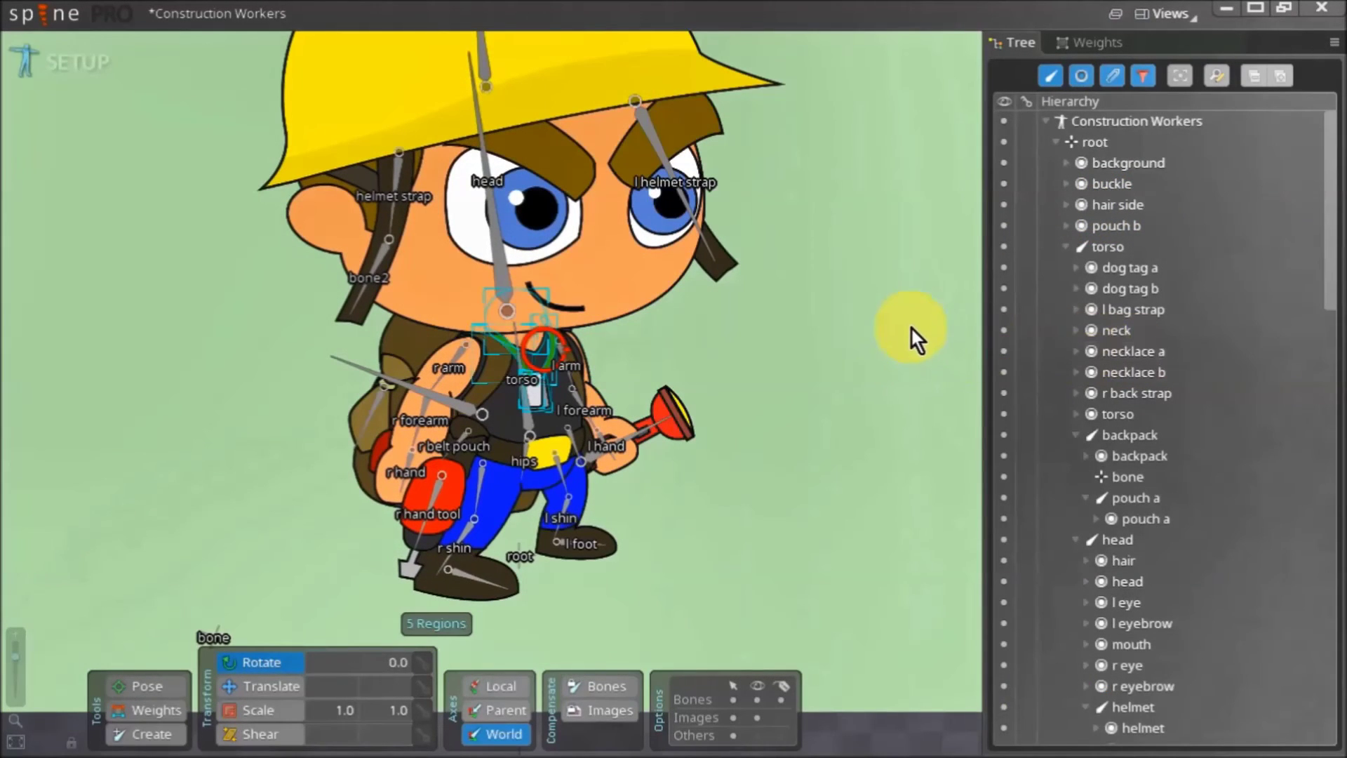
pyautogui.click(1158, 204)
pyautogui.scroll(-3, 1121, 220)
pyautogui.scroll(2, 1109, 174)
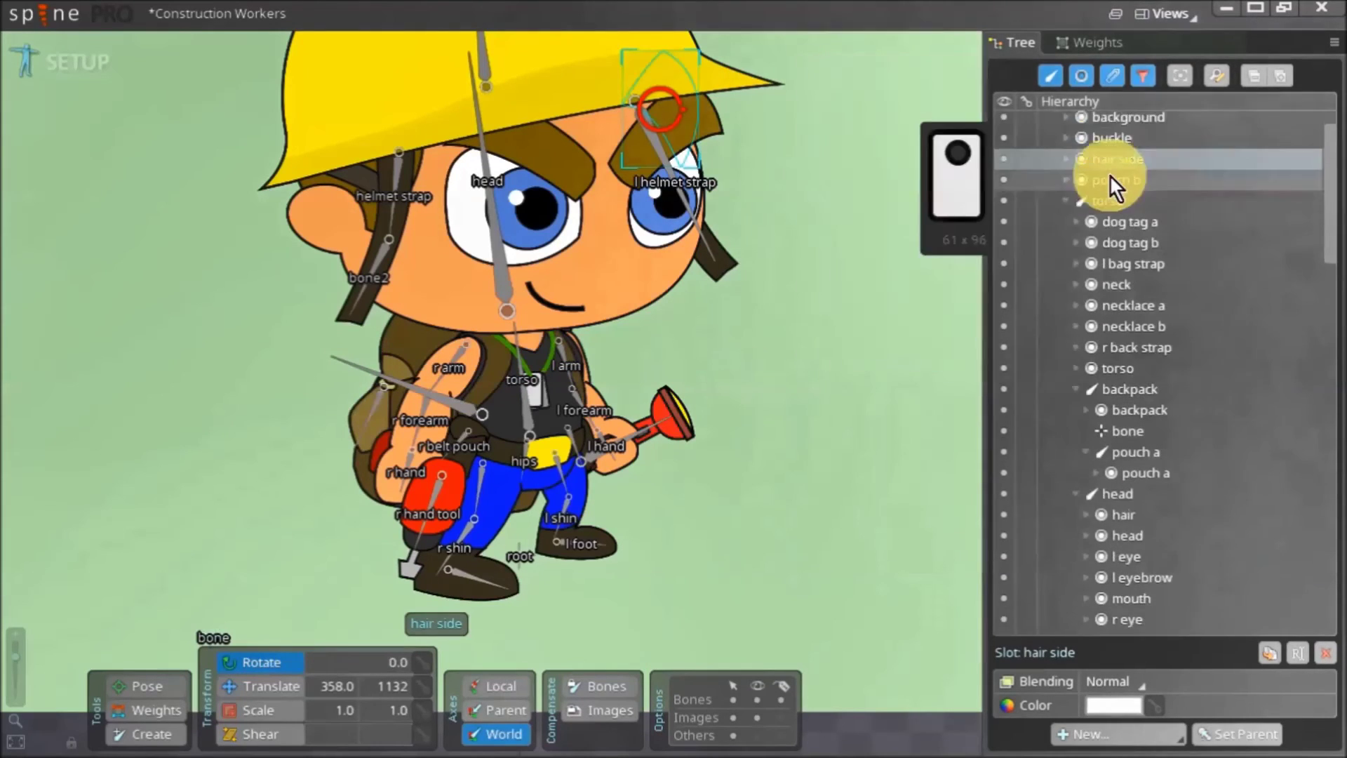
pyautogui.scroll(2, 1110, 174)
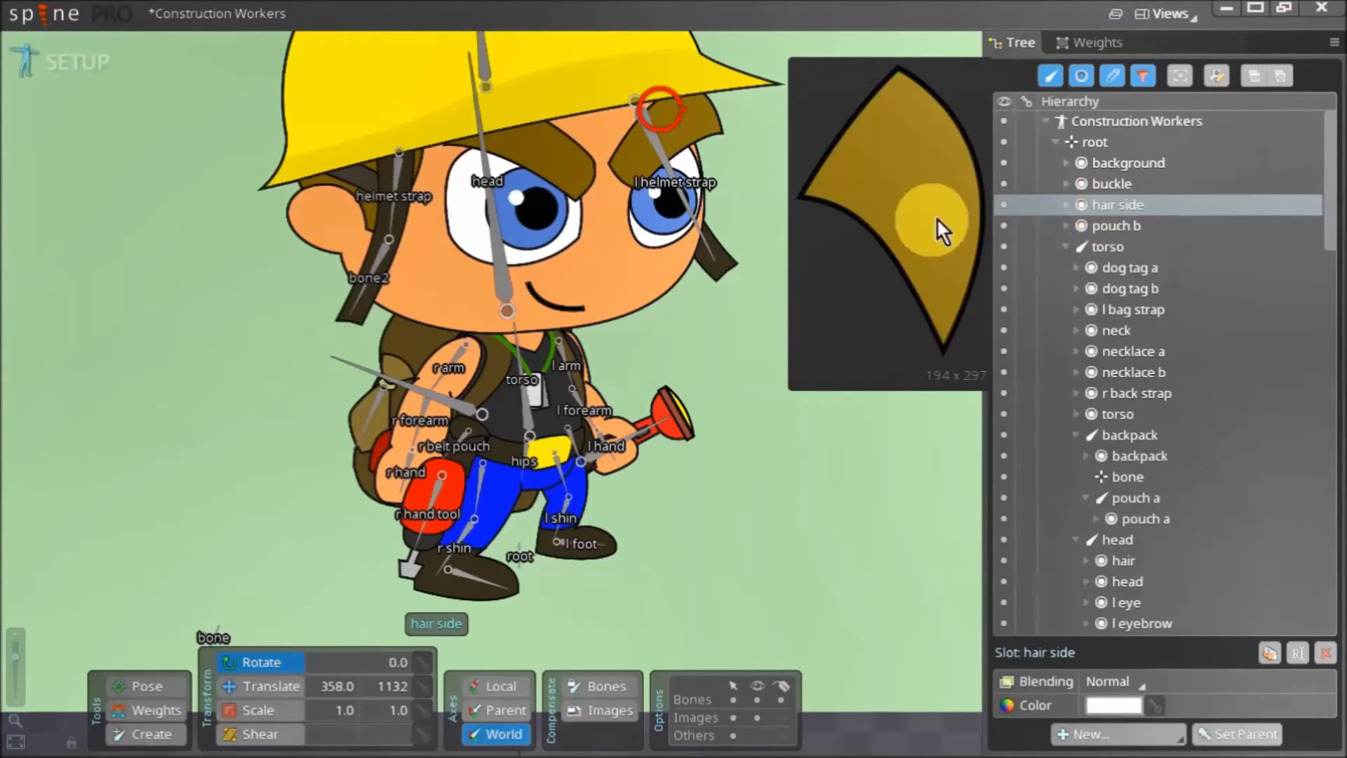
pyautogui.scroll(-1, 617, 224)
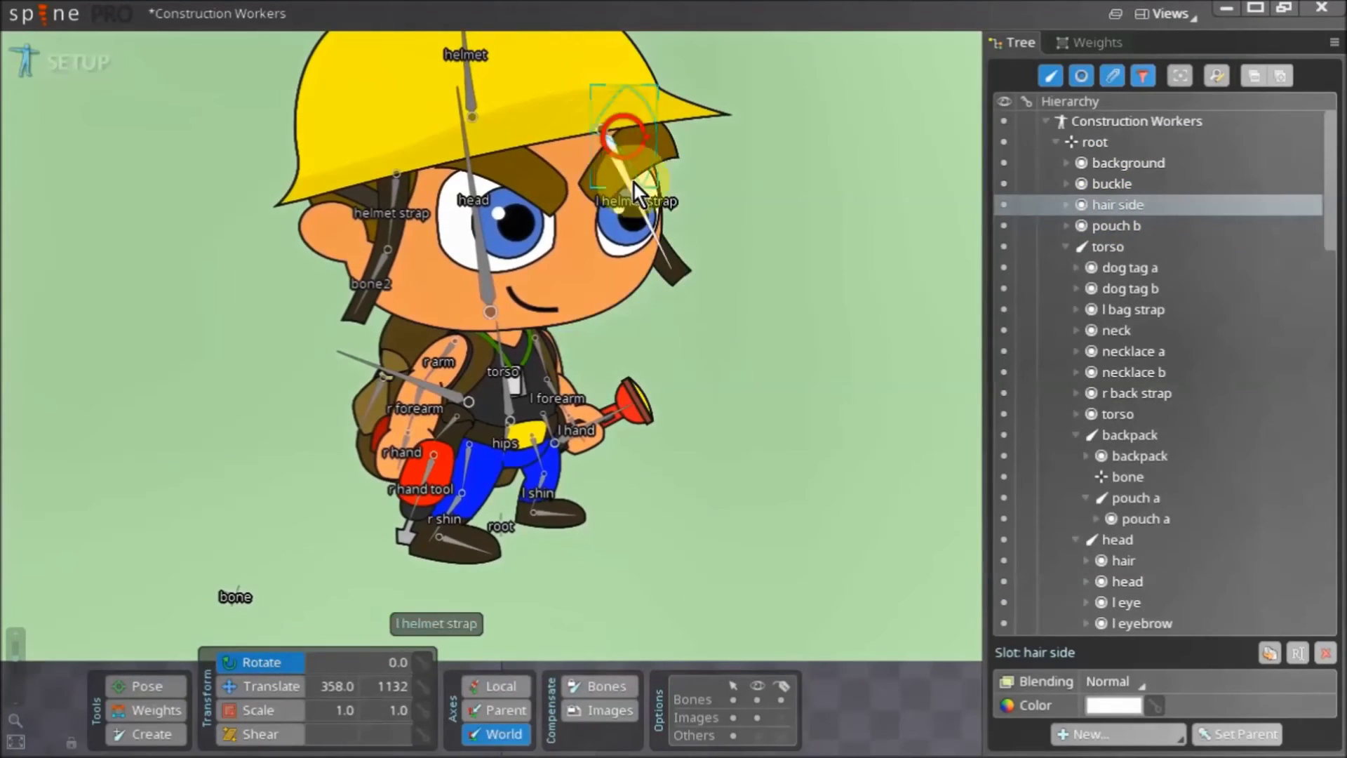
pyautogui.click(1192, 209)
pyautogui.moveTo(1148, 208); pyautogui.dragTo(1157, 305)
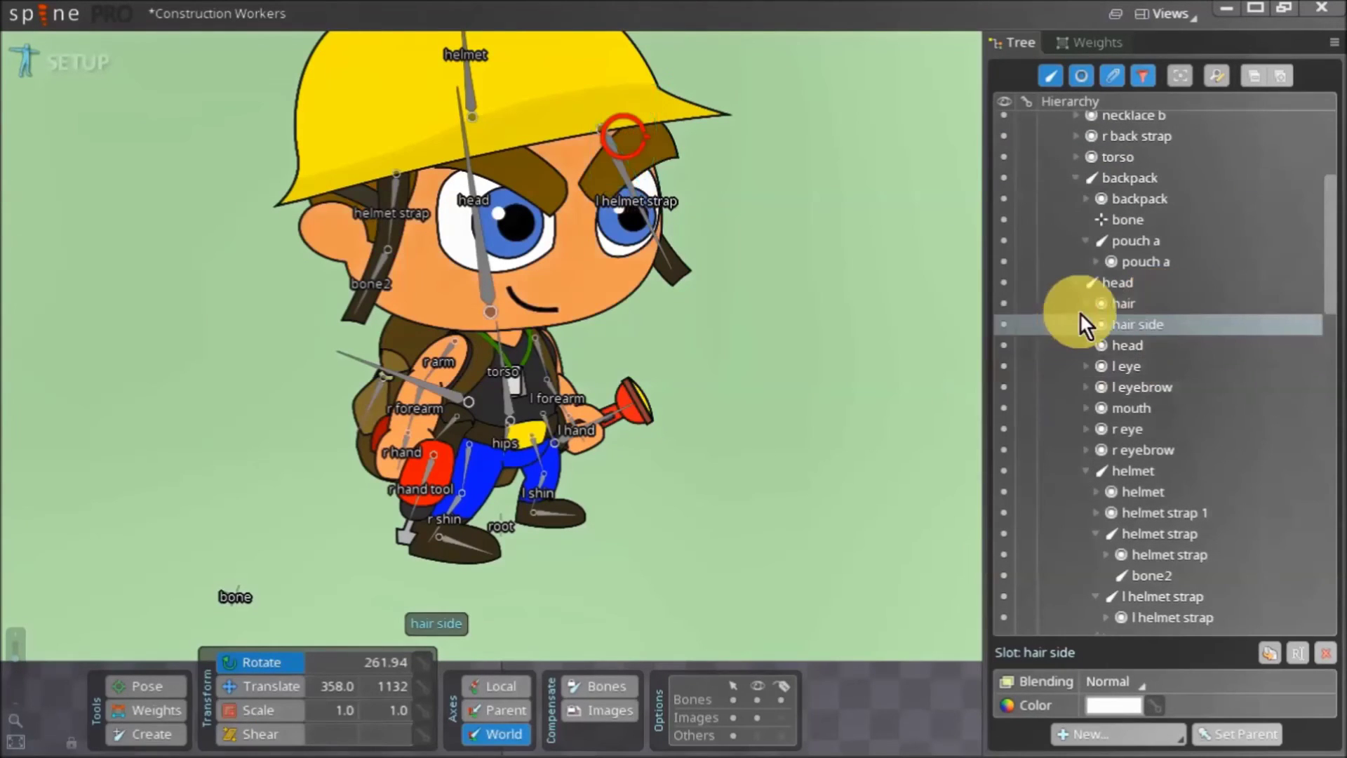
pyautogui.scroll(5, 1086, 308)
pyautogui.moveTo(762, 422); pyautogui.dragTo(894, 451)
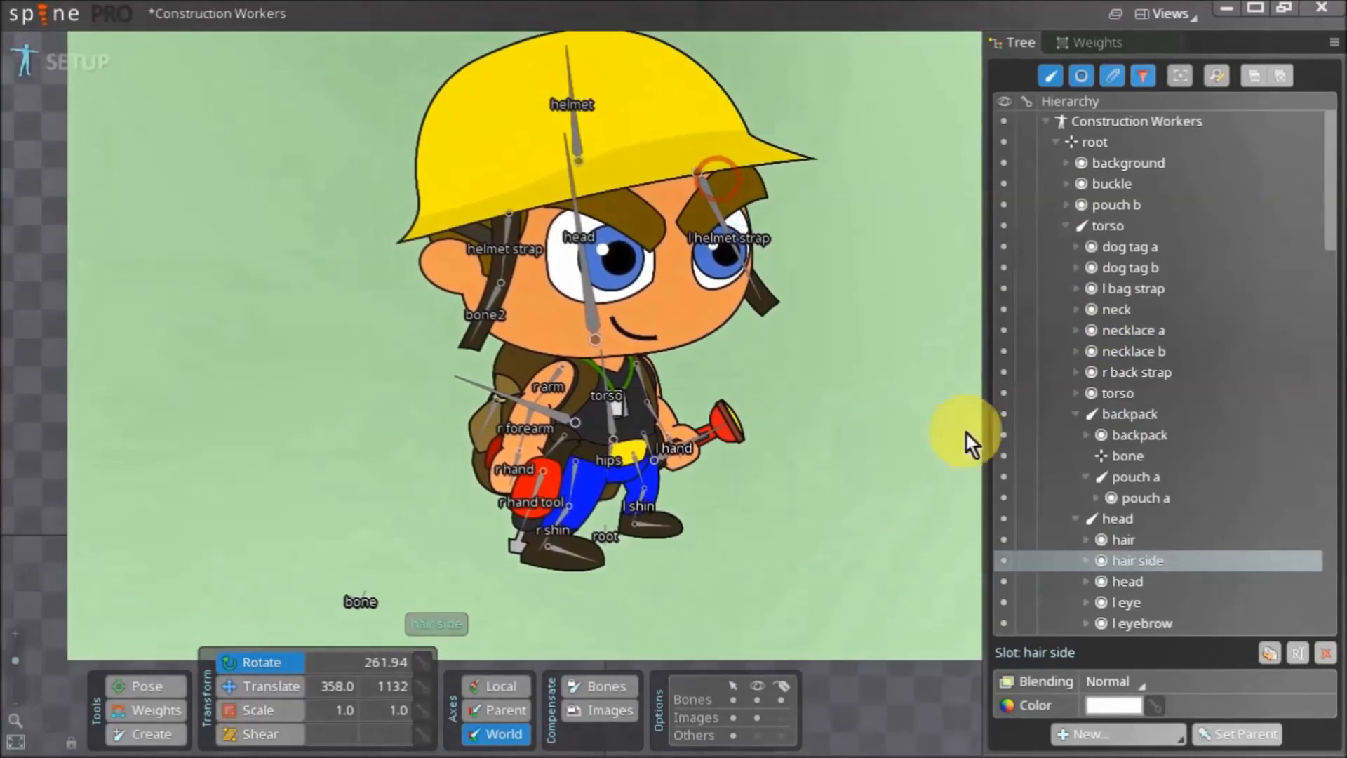
# Parent the buckle slot to the hips bone using Set Parent (P)
pyautogui.click(1151, 186)
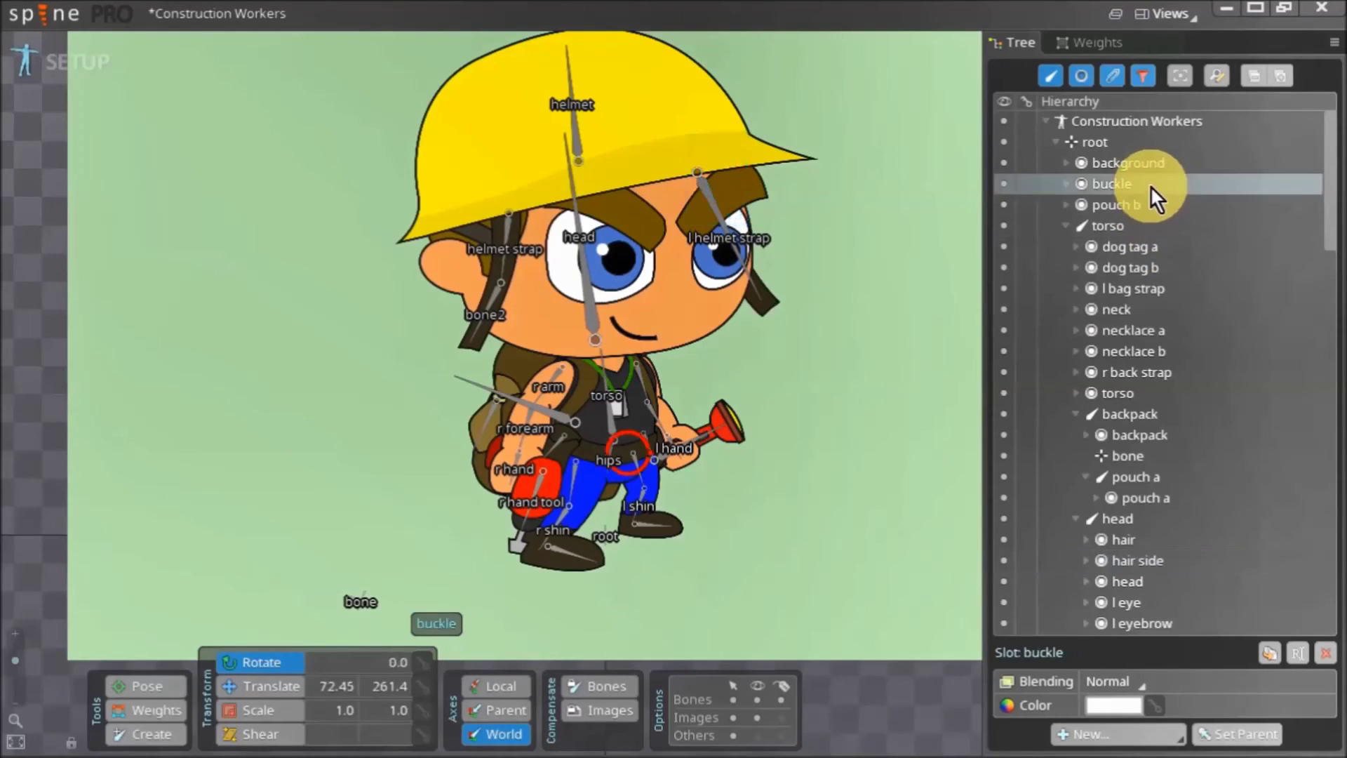
pyautogui.scroll(5, 771, 544)
pyautogui.scroll(5, 691, 519)
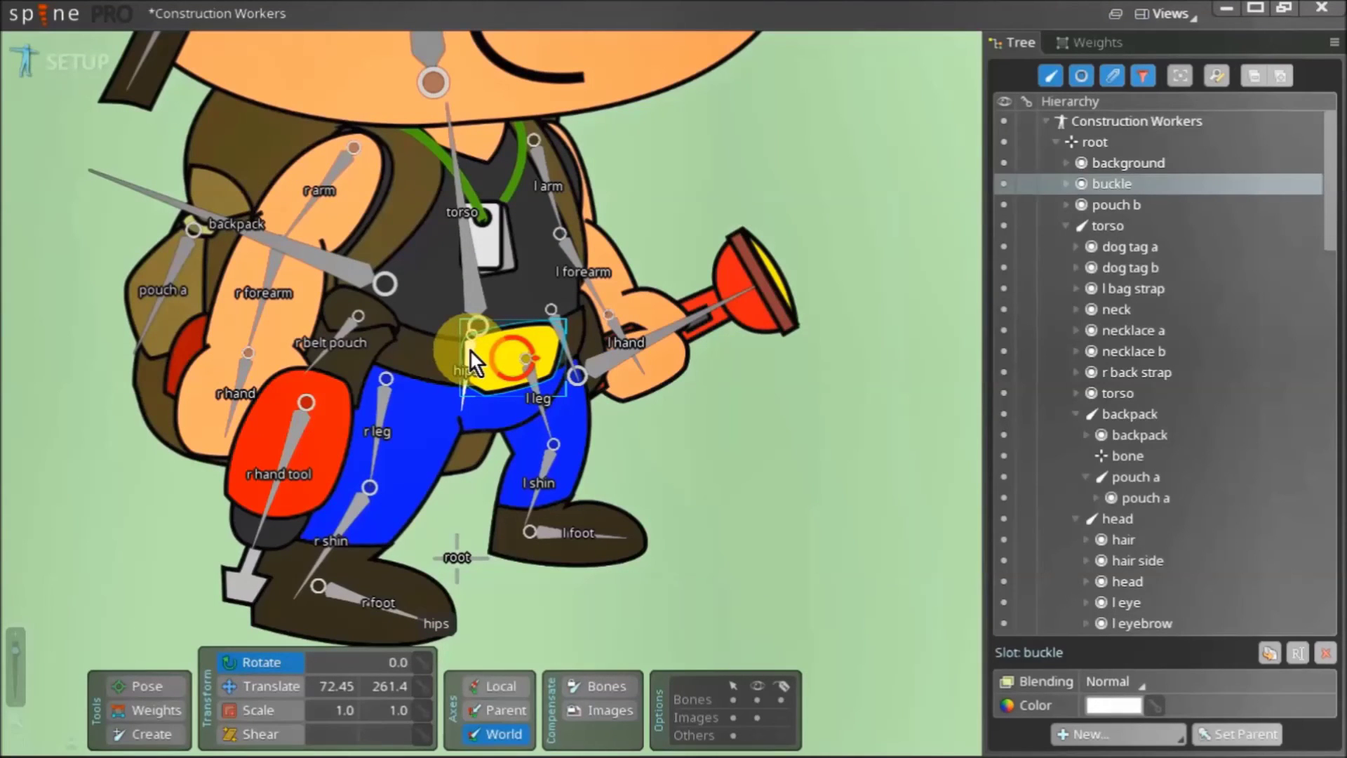
pyautogui.scroll(1, 569, 384)
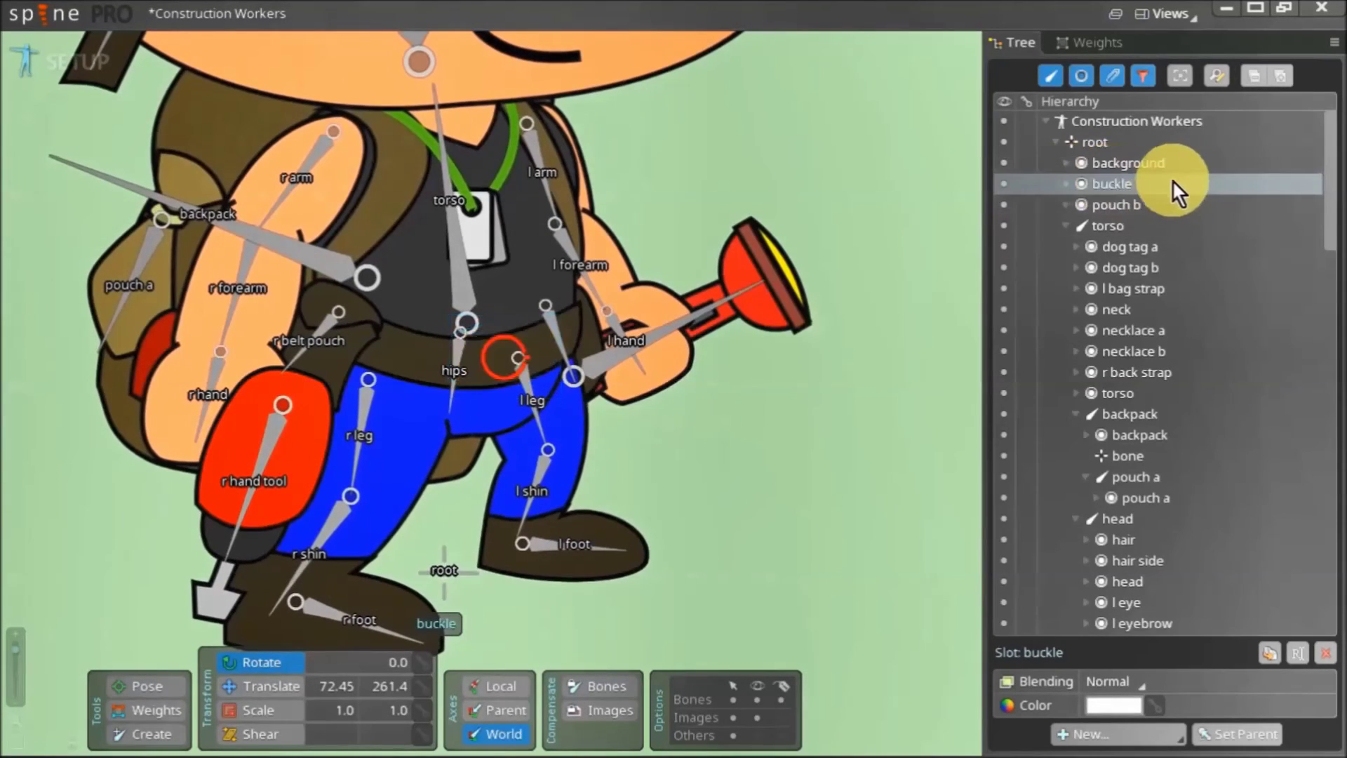
pyautogui.click(1110, 184)
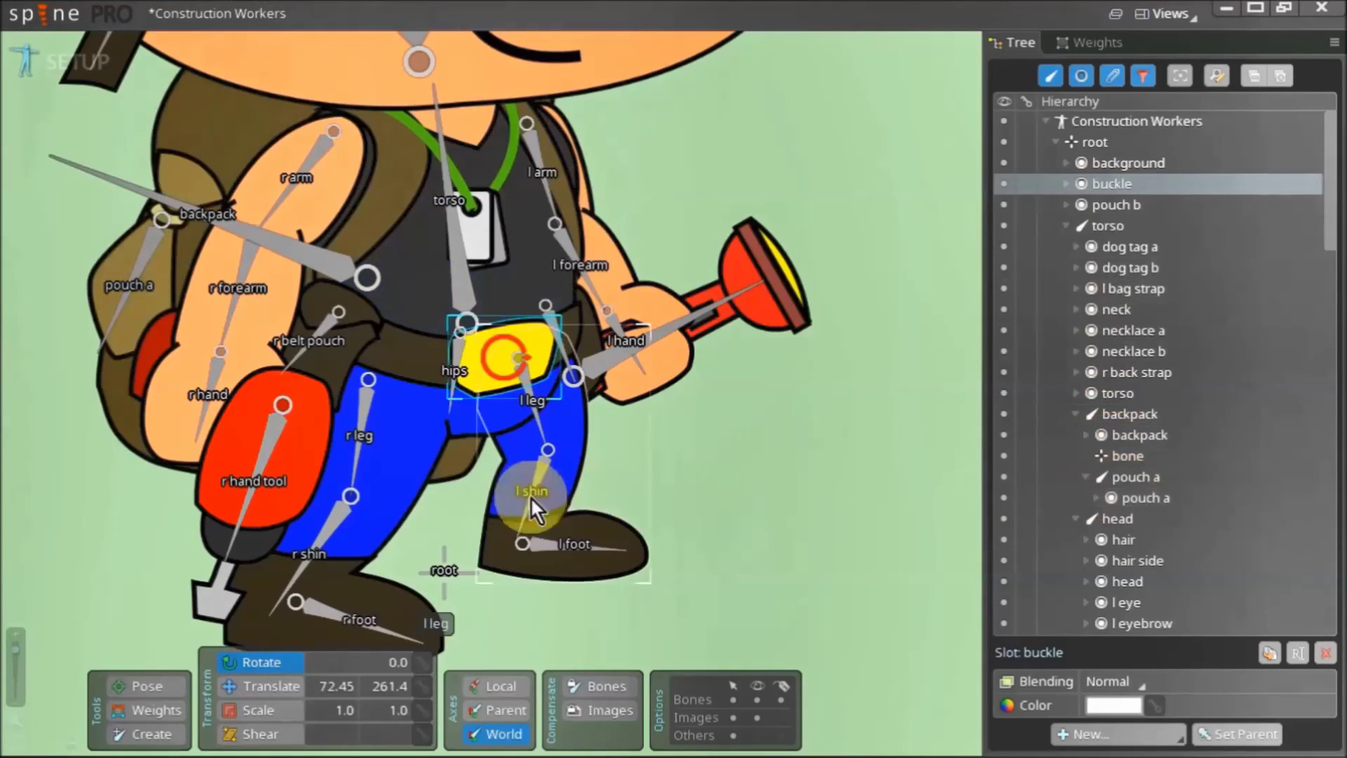
pyautogui.press('p')
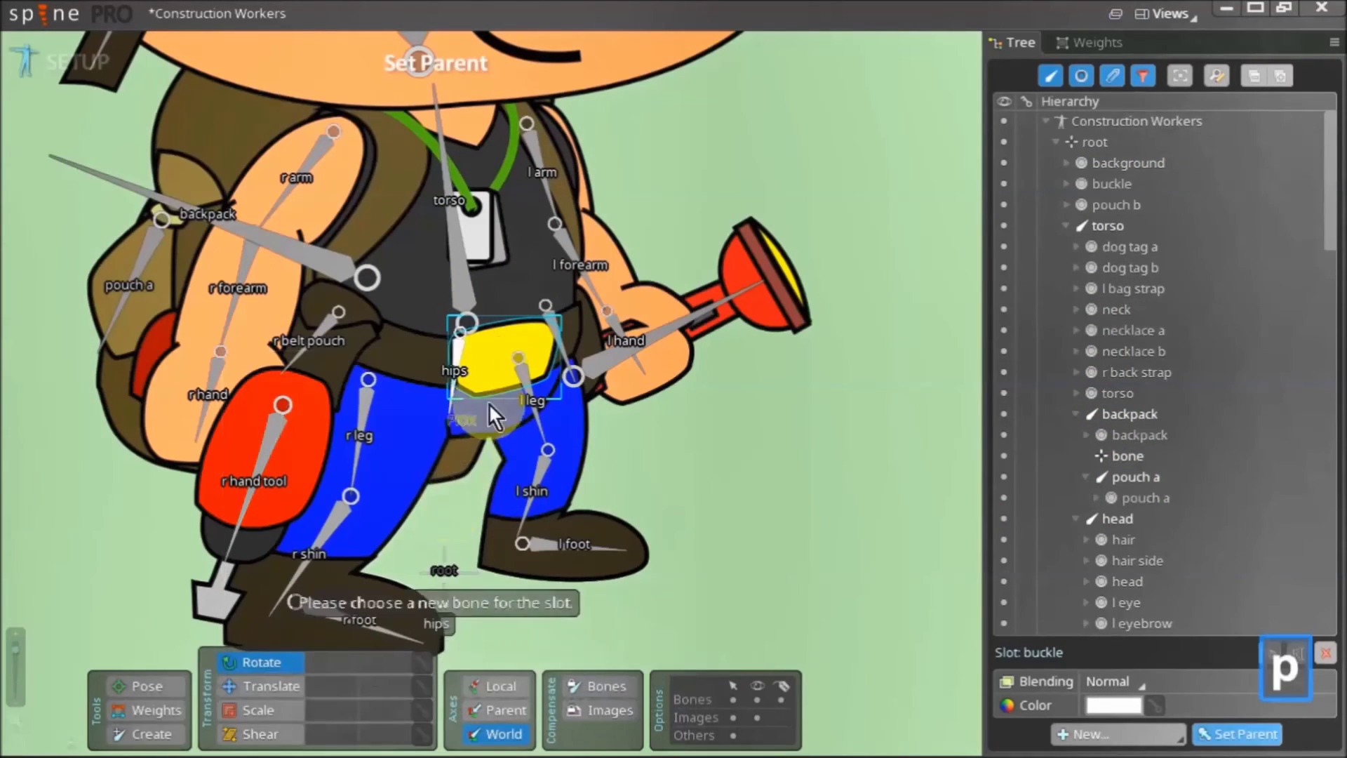
pyautogui.click(462, 348)
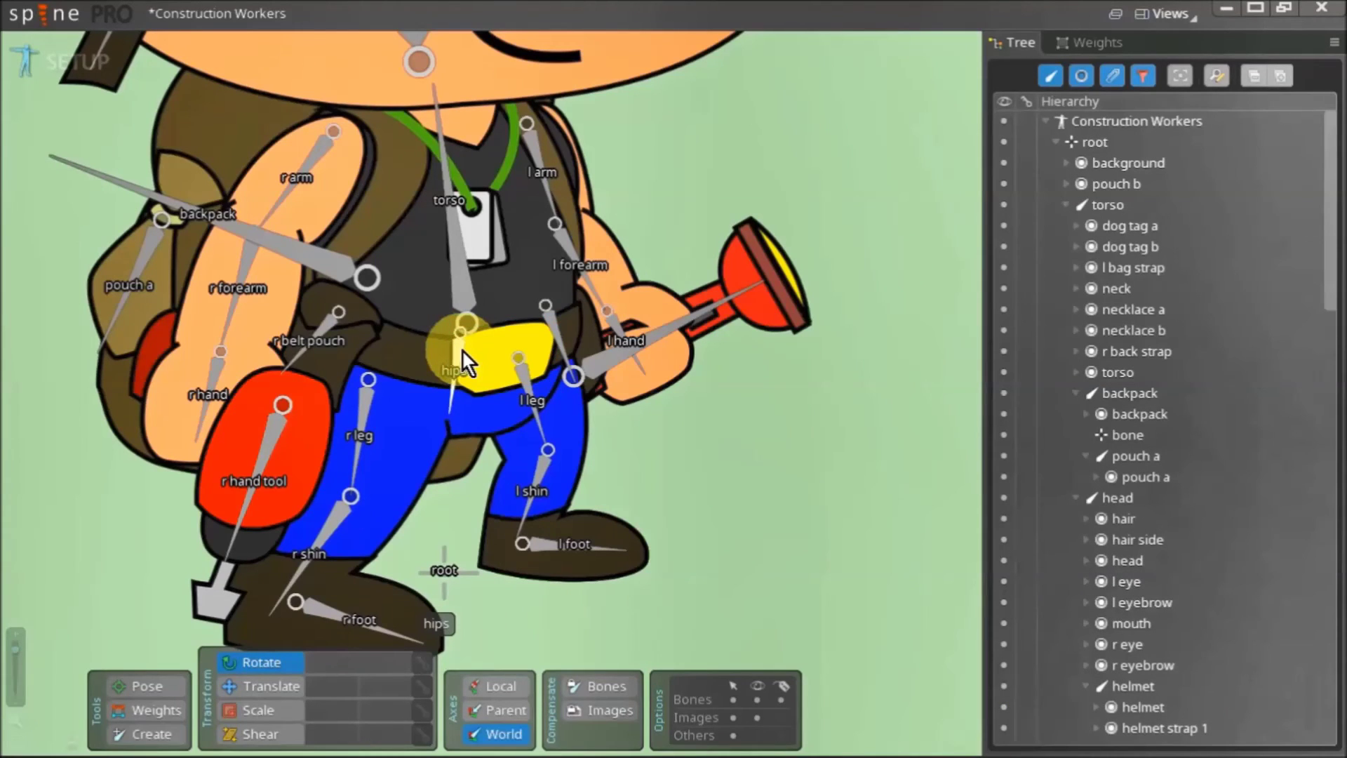
# Select pouch b and try moving it toward the left hand, then undo that move
pyautogui.scroll(-3, 1191, 350)
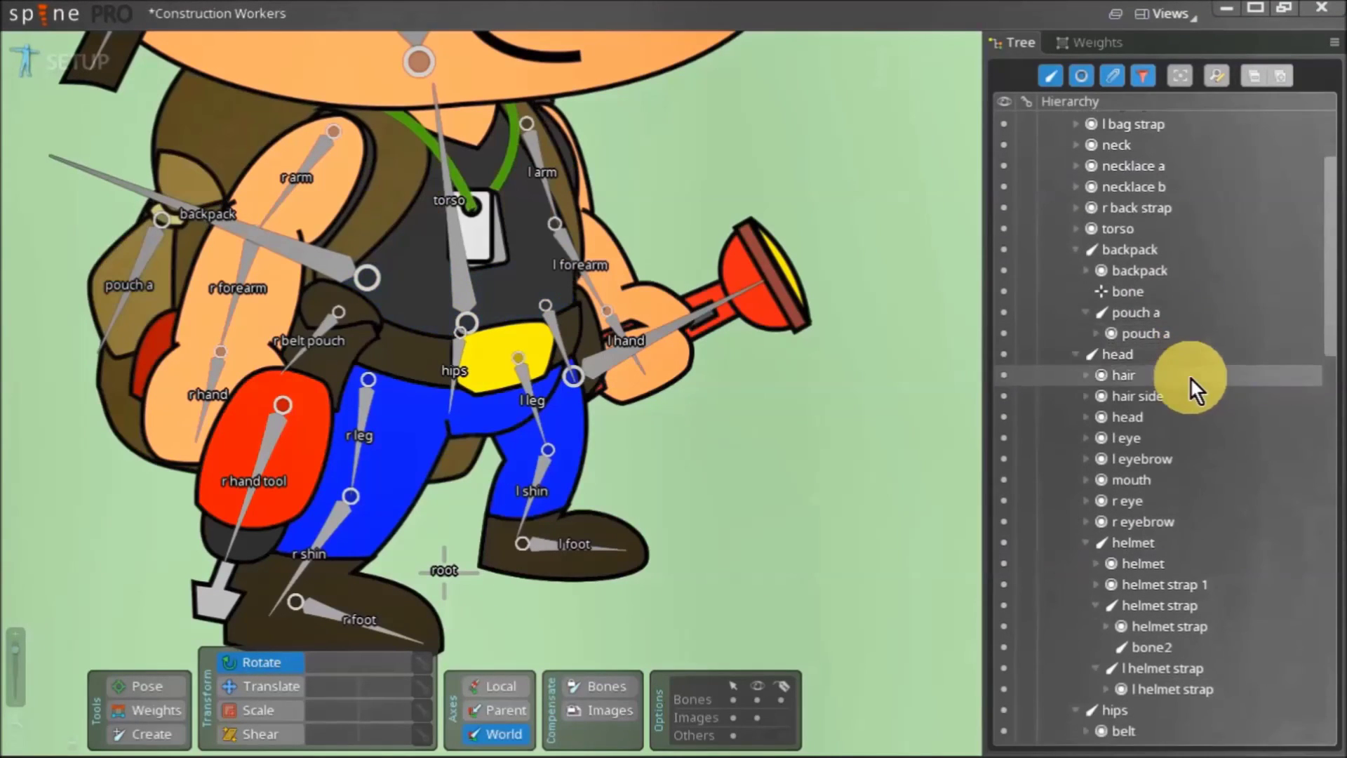
pyautogui.scroll(-1, 687, 452)
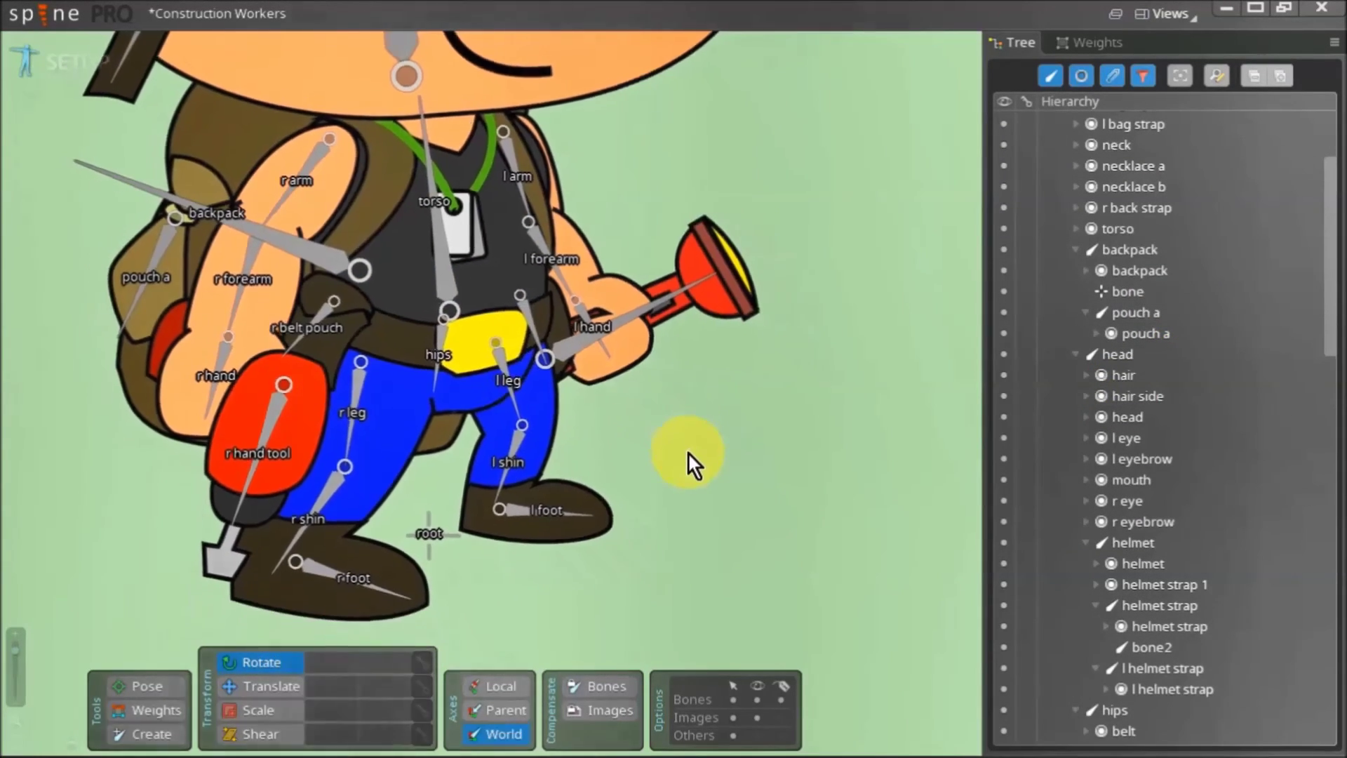
pyautogui.scroll(1, 669, 470)
pyautogui.moveTo(669, 469); pyautogui.dragTo(786, 616)
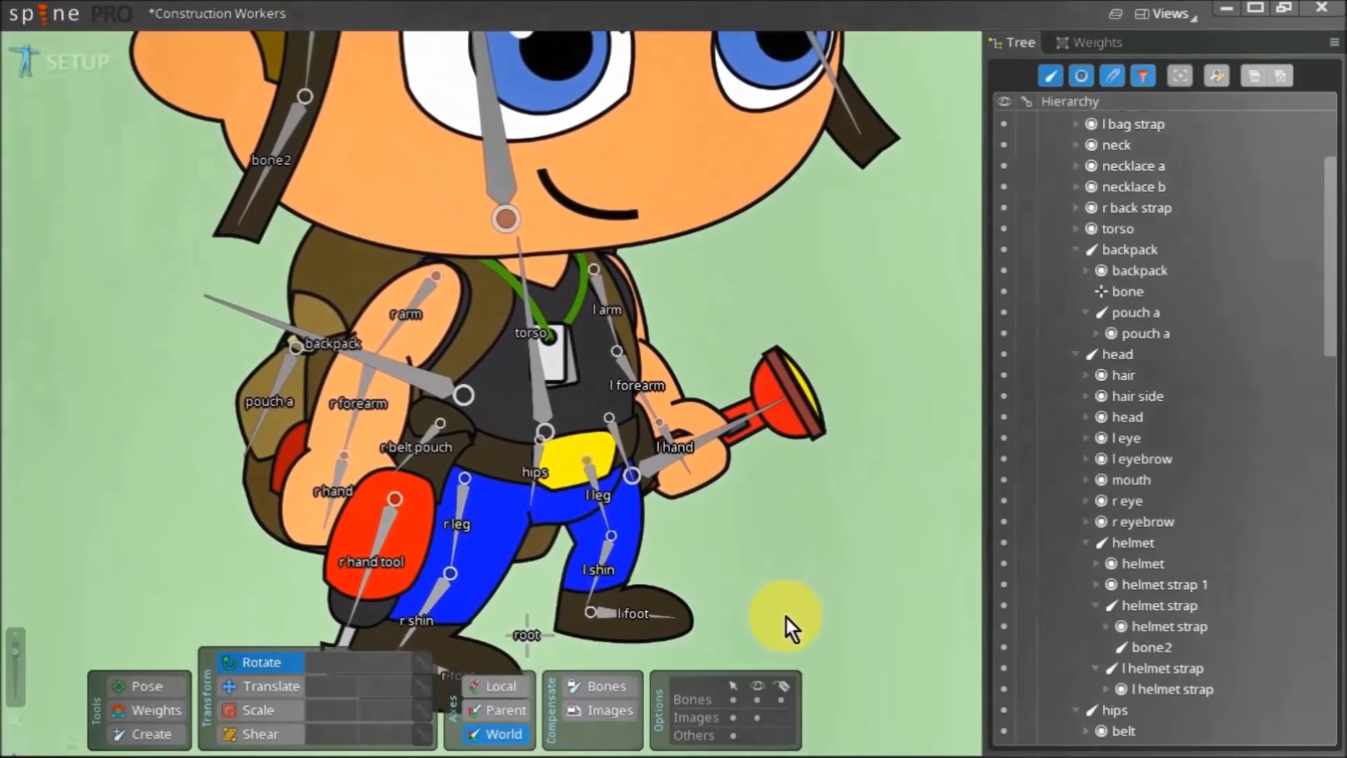
pyautogui.scroll(-2, 785, 616)
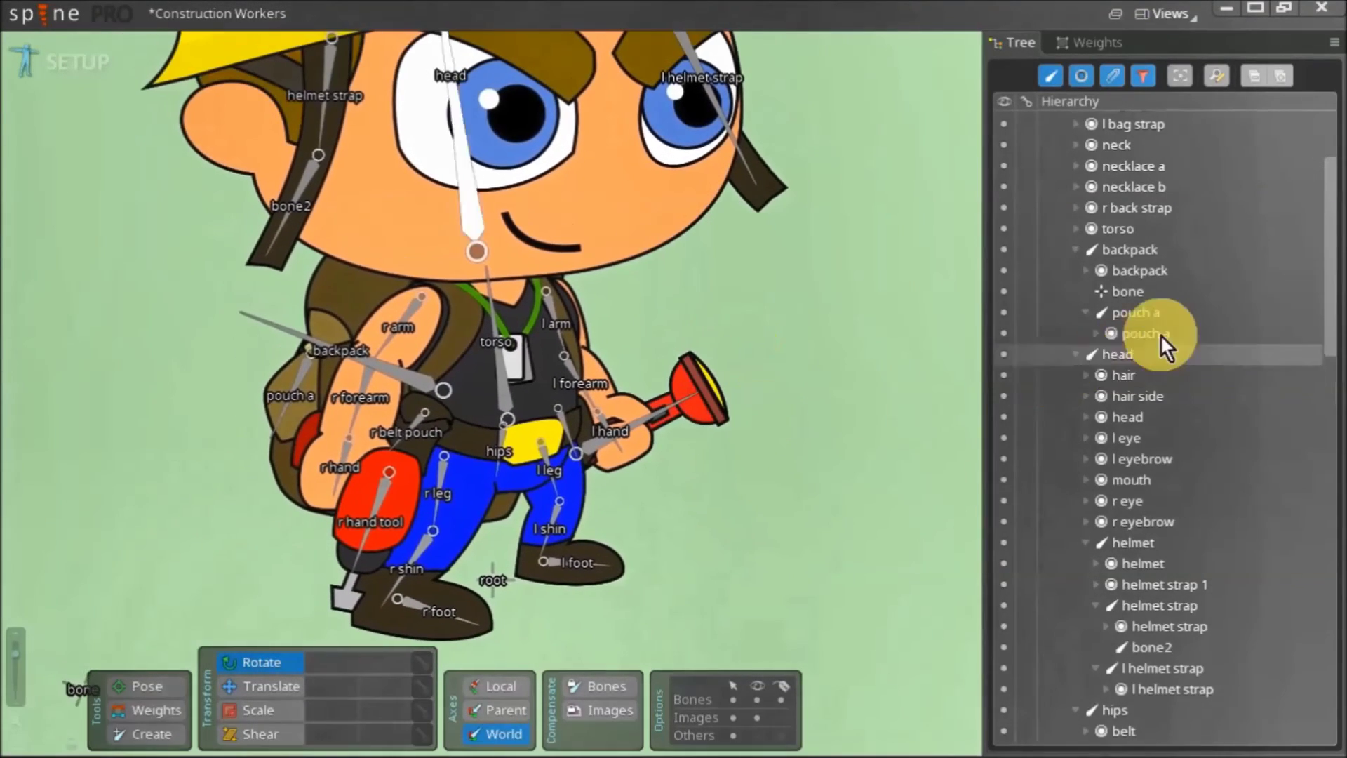
pyautogui.scroll(3, 1160, 334)
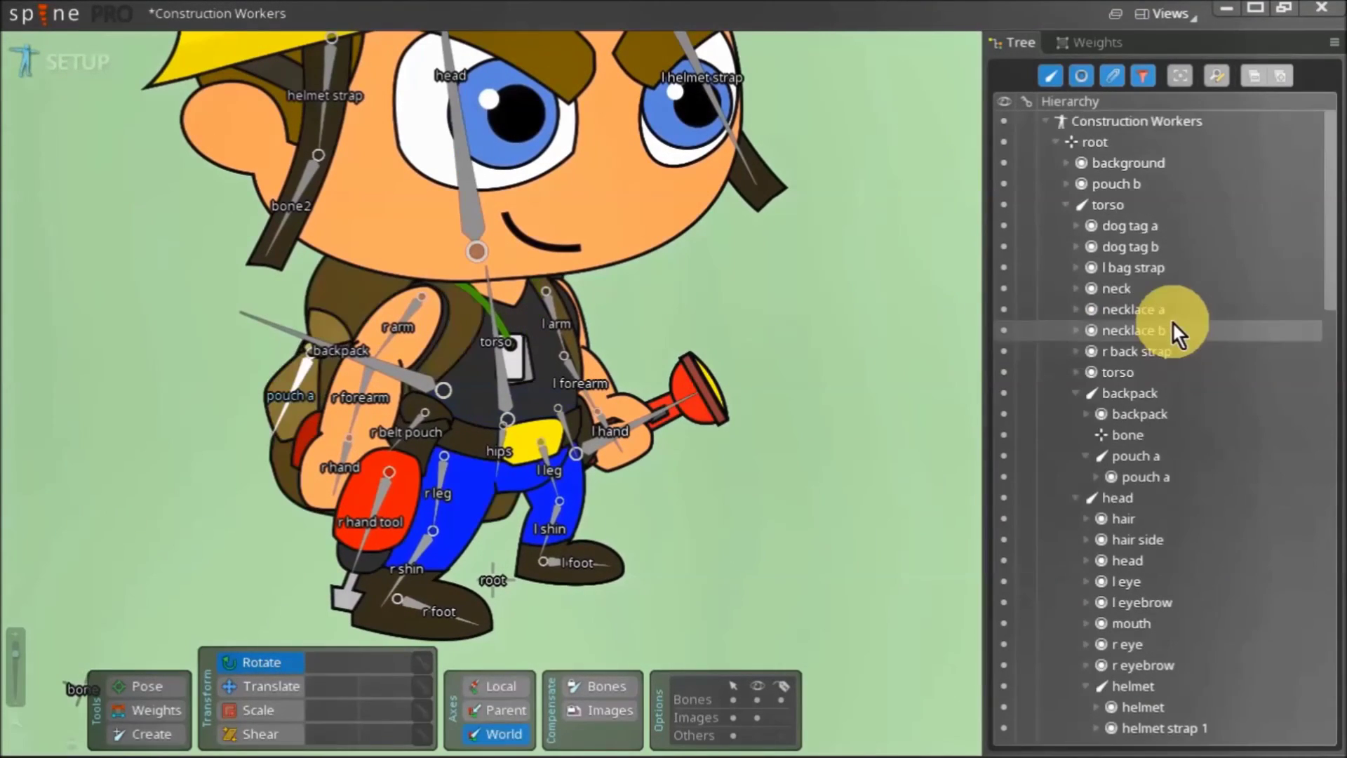
pyautogui.click(1138, 182)
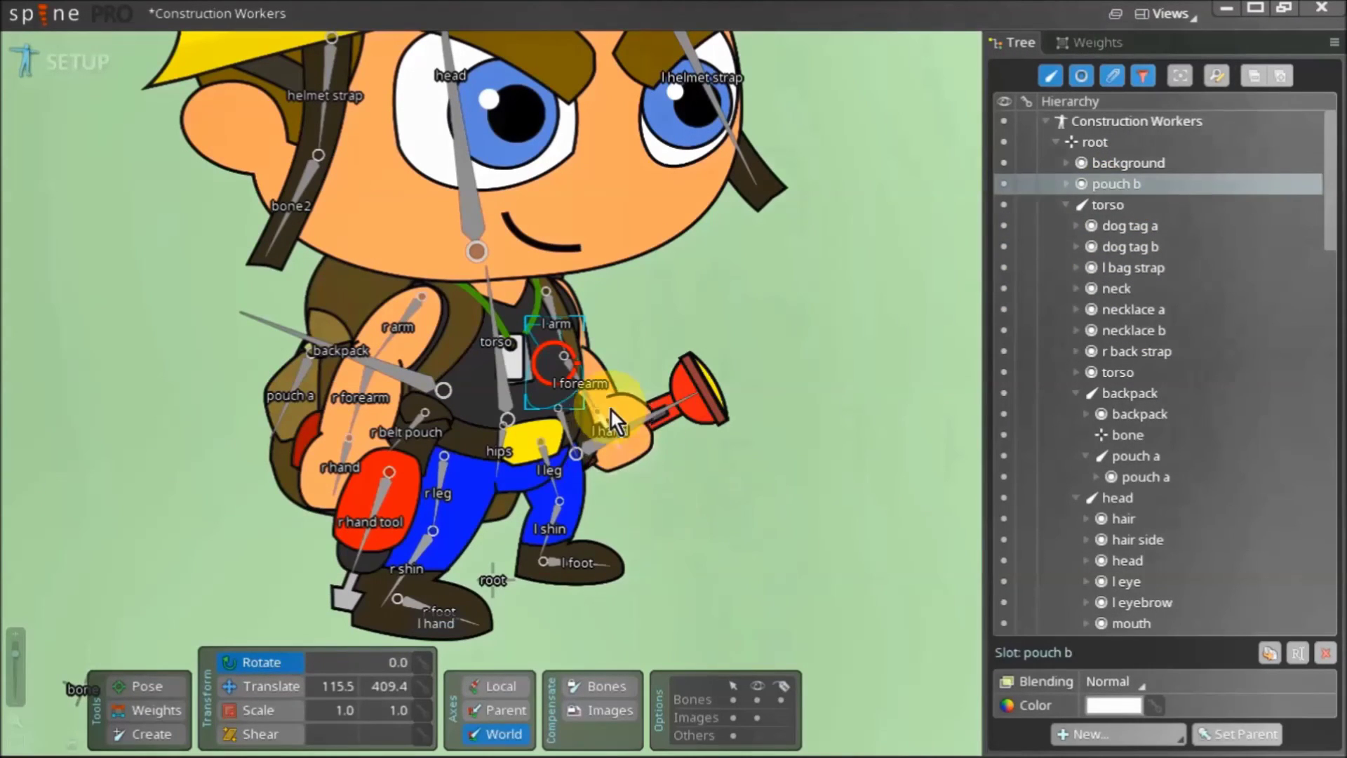
pyautogui.scroll(1, 613, 418)
pyautogui.click(281, 689)
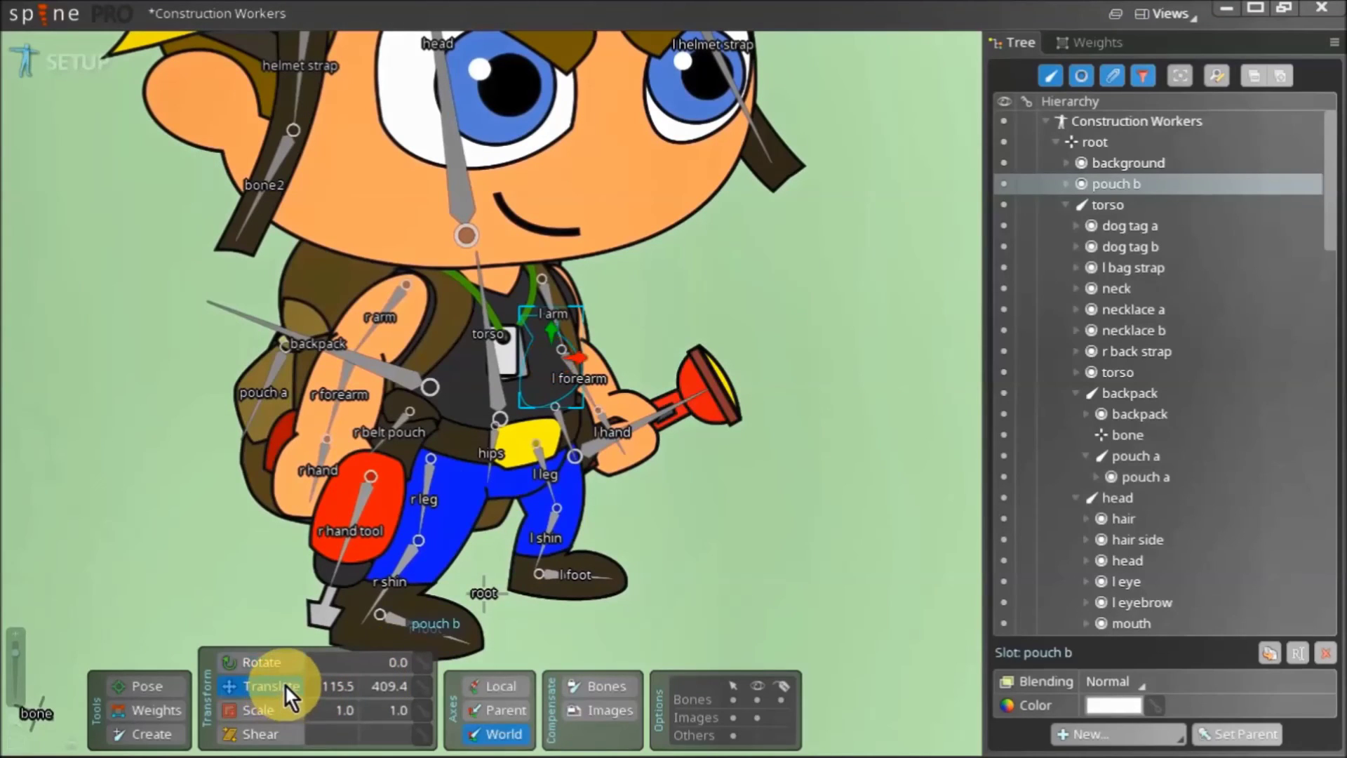
pyautogui.scroll(-2, 655, 514)
pyautogui.moveTo(655, 515); pyautogui.dragTo(778, 466)
pyautogui.hotkey('ctrl', 'z')
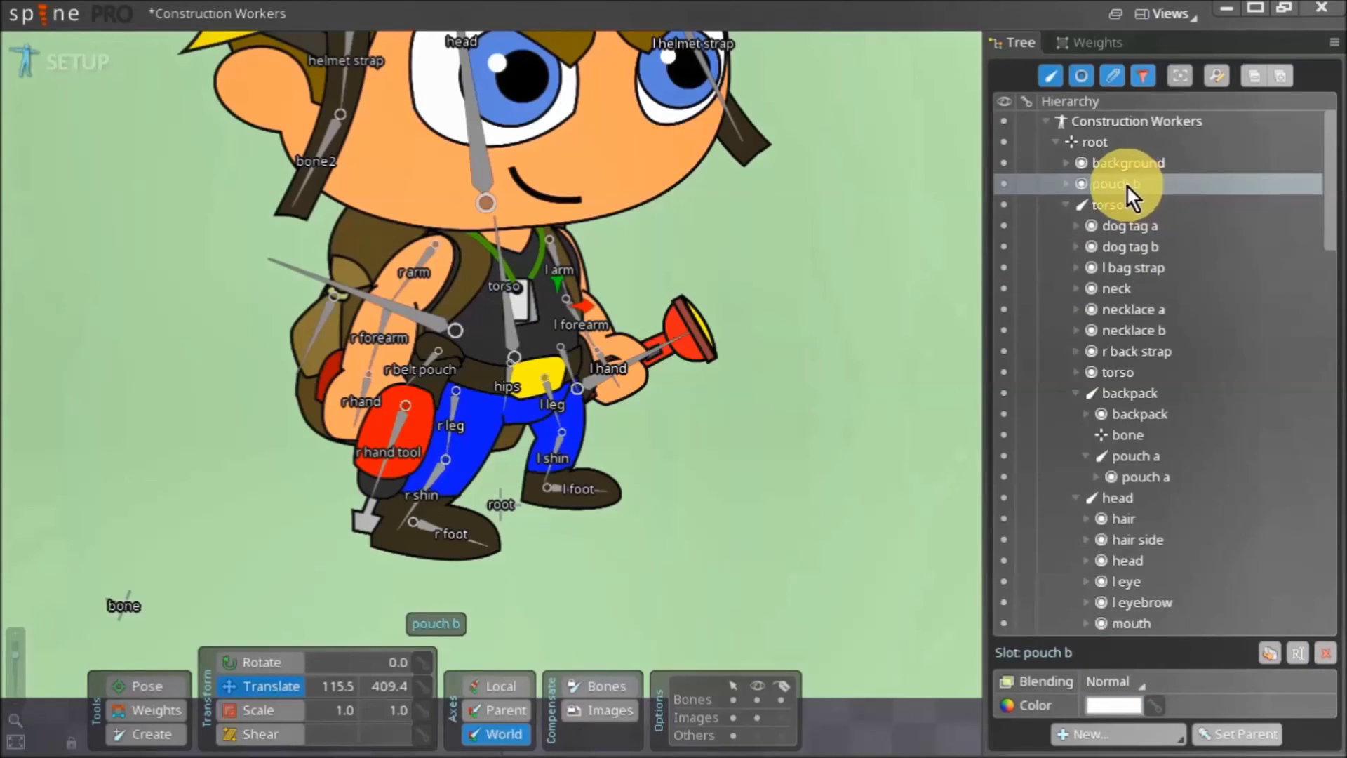
# Drag pouch b in the tree under the backpack bone and clear the selection
pyautogui.moveTo(1120, 183); pyautogui.dragTo(1148, 275)
pyautogui.scroll(-2, 1174, 232)
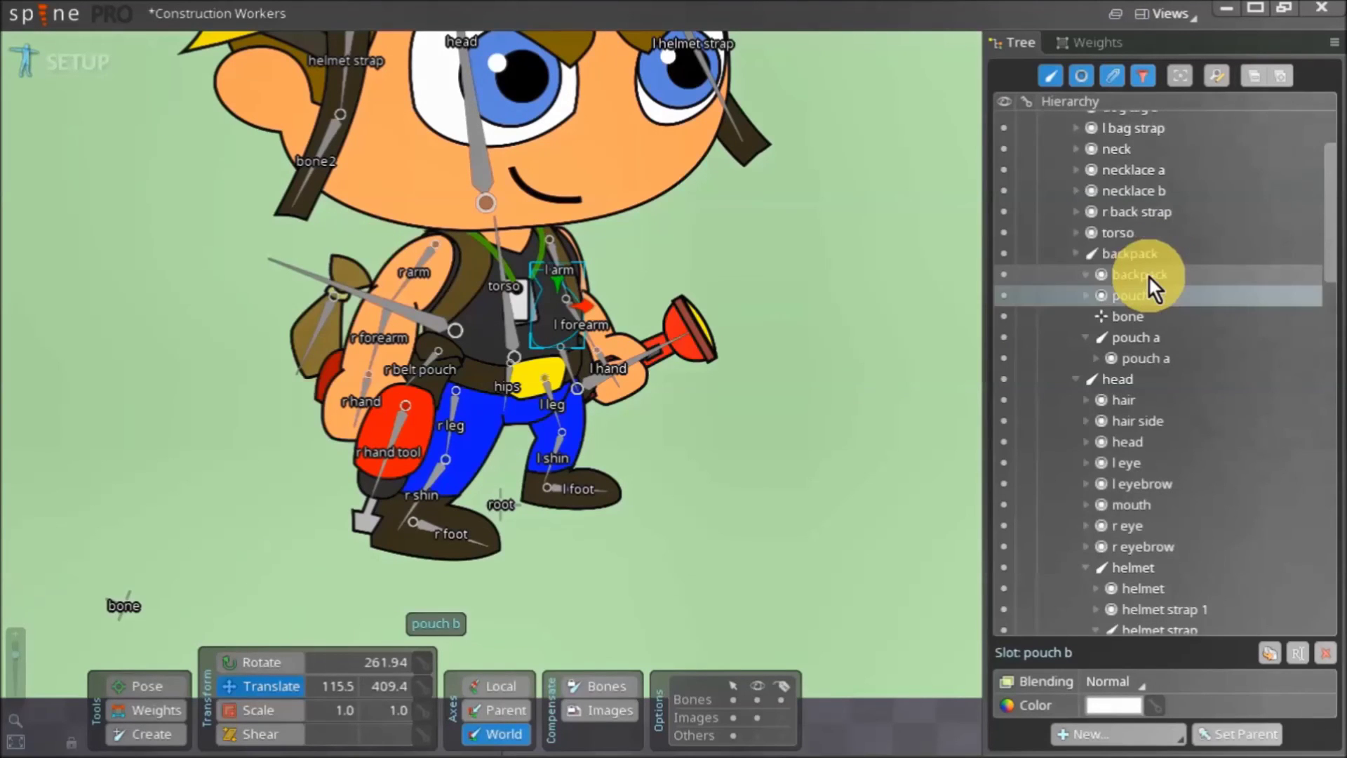
pyautogui.scroll(-5, 546, 519)
pyautogui.press('Escape')
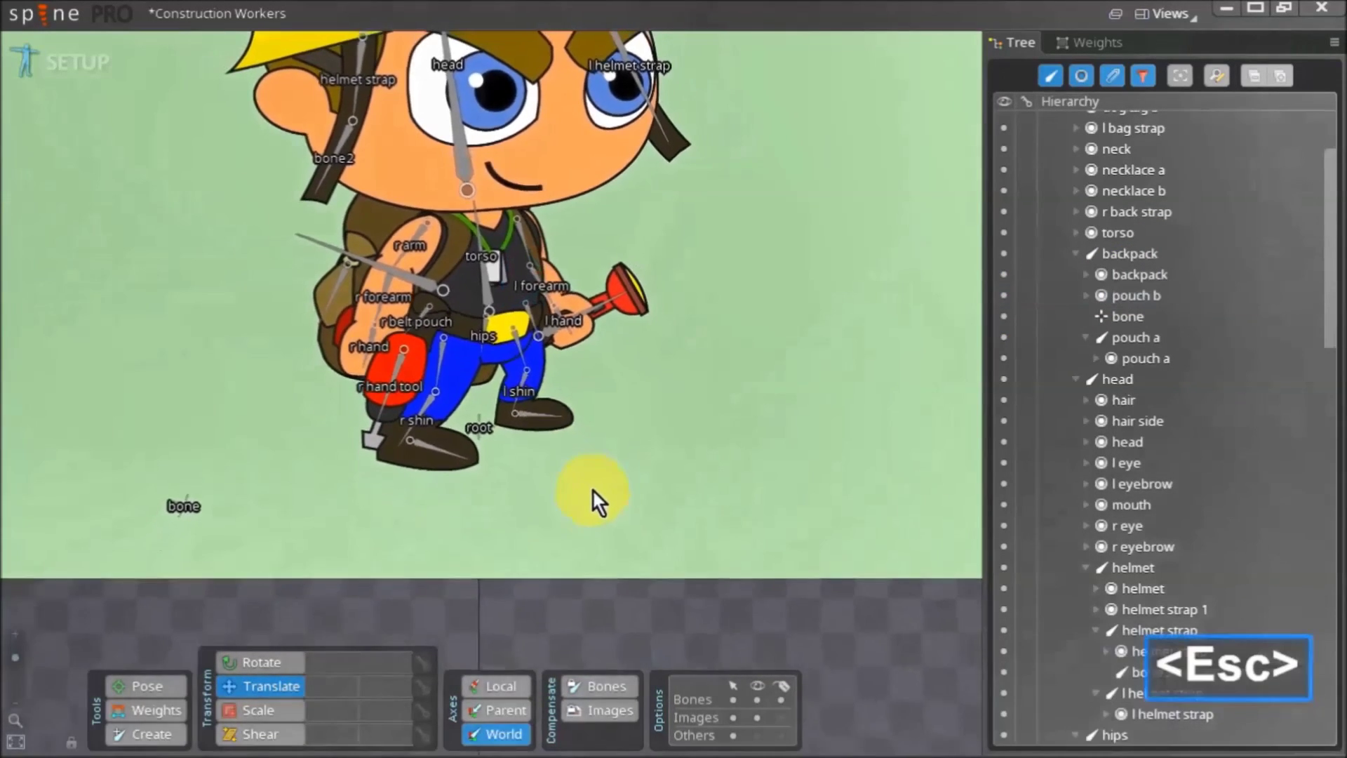
# Delete the stray bone named 'bone' and confirm the deletion
pyautogui.moveTo(623, 628); pyautogui.dragTo(639, 681)
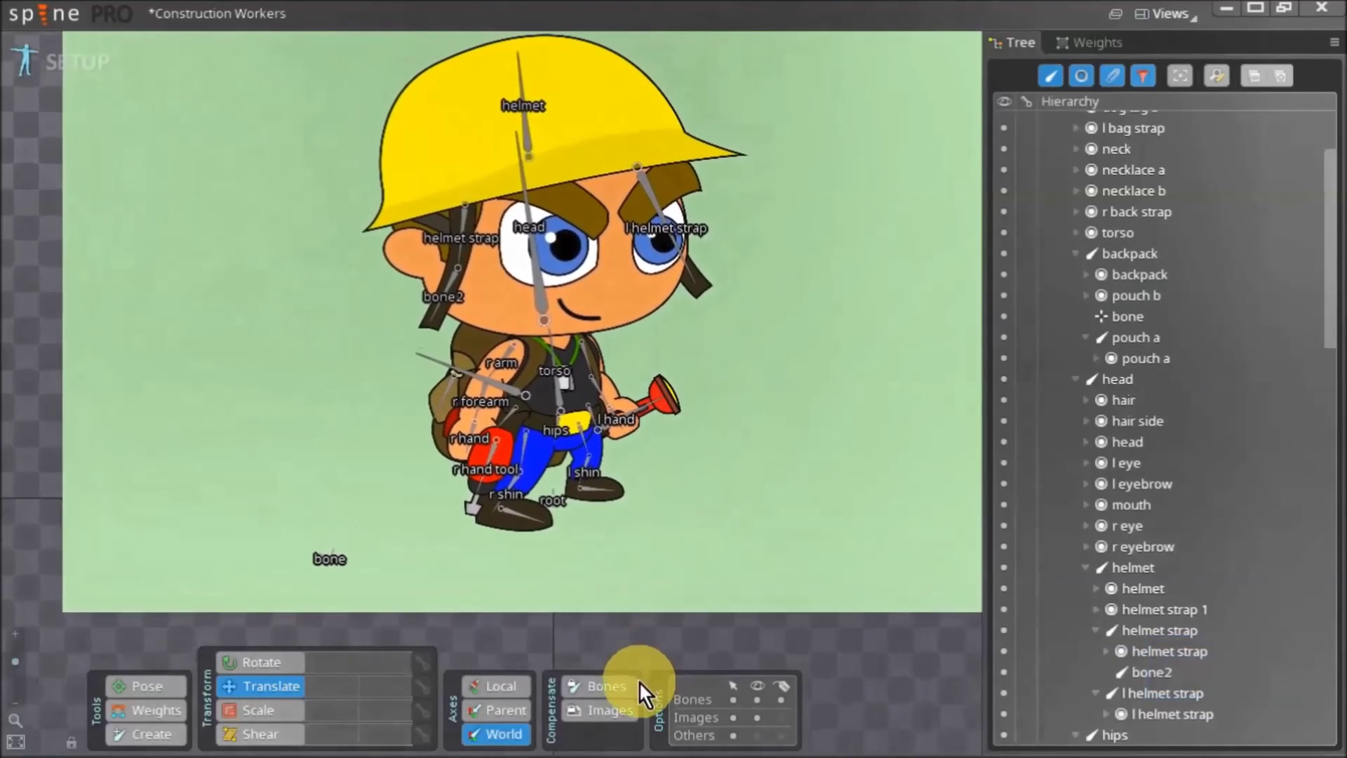
pyautogui.click(341, 565)
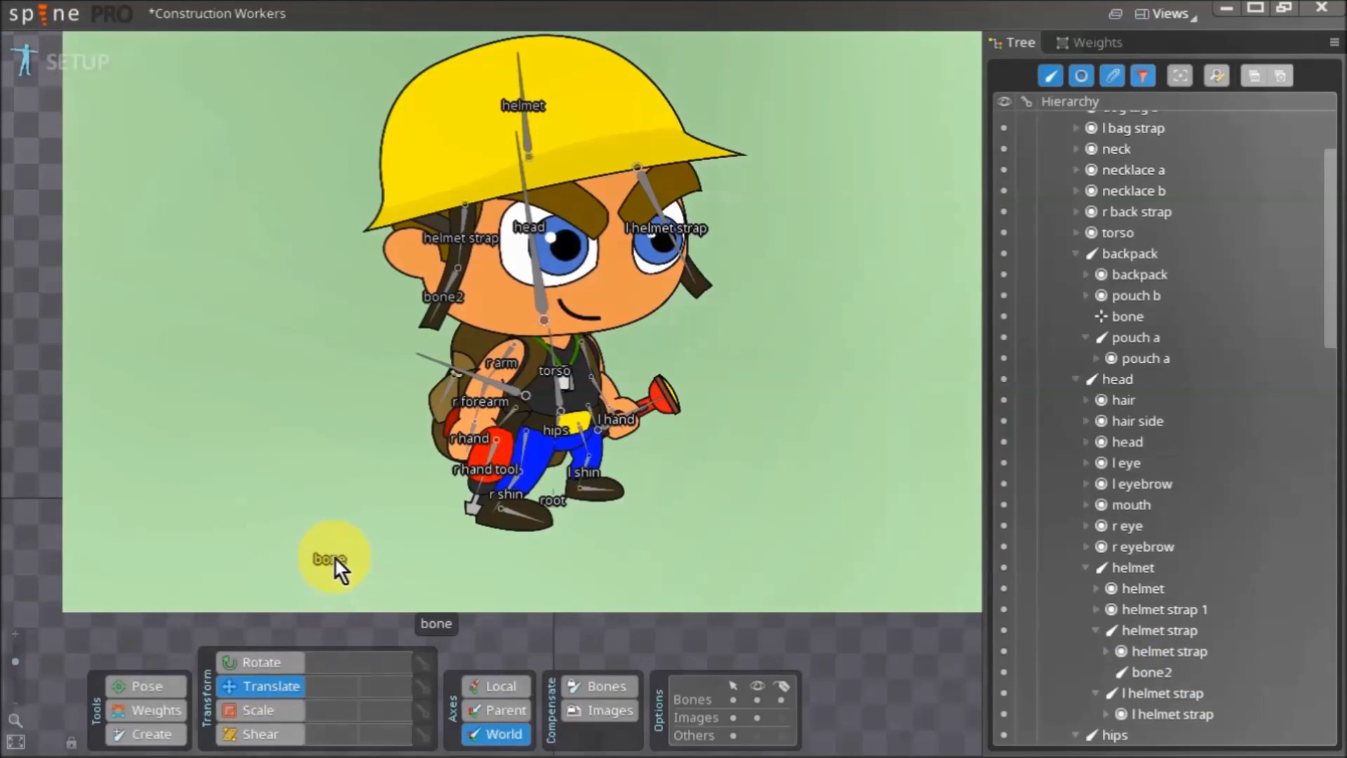
pyautogui.scroll(5, 330, 557)
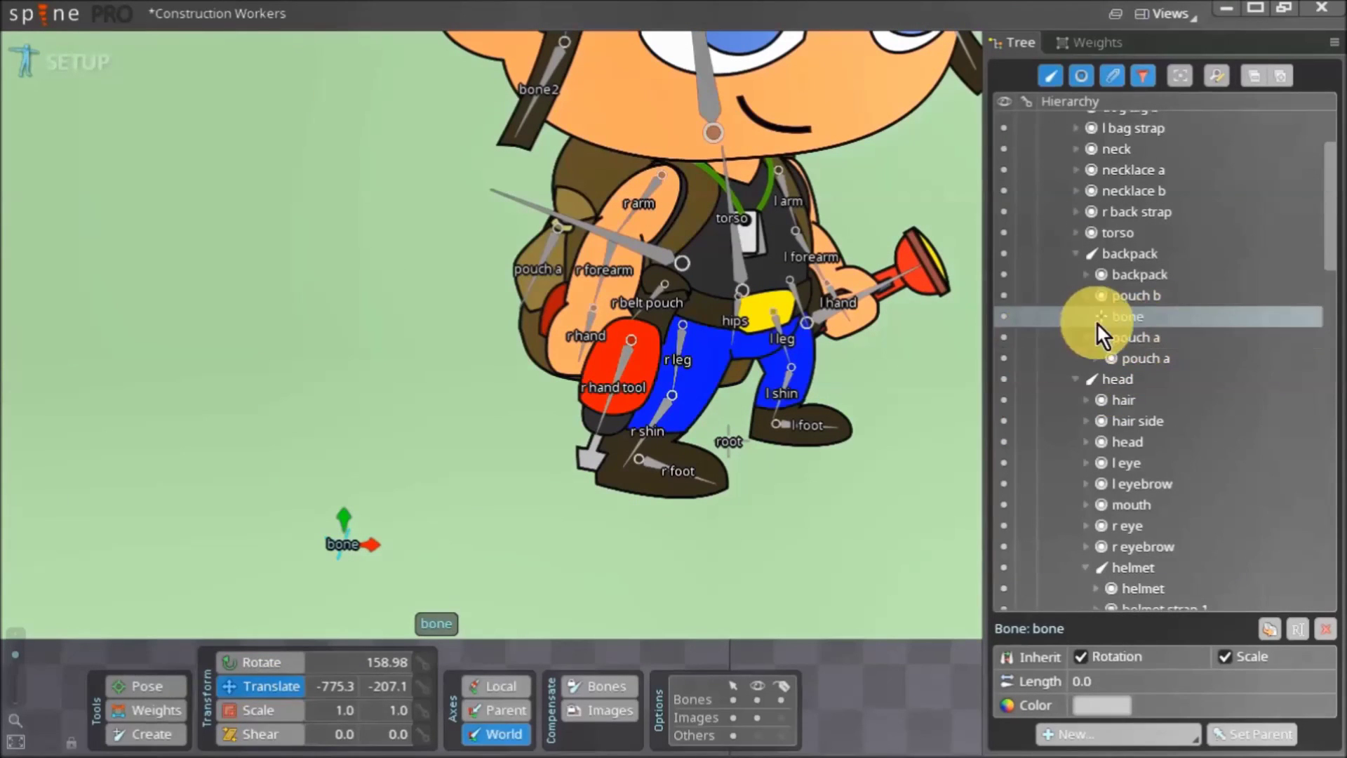
pyautogui.scroll(-1, 493, 561)
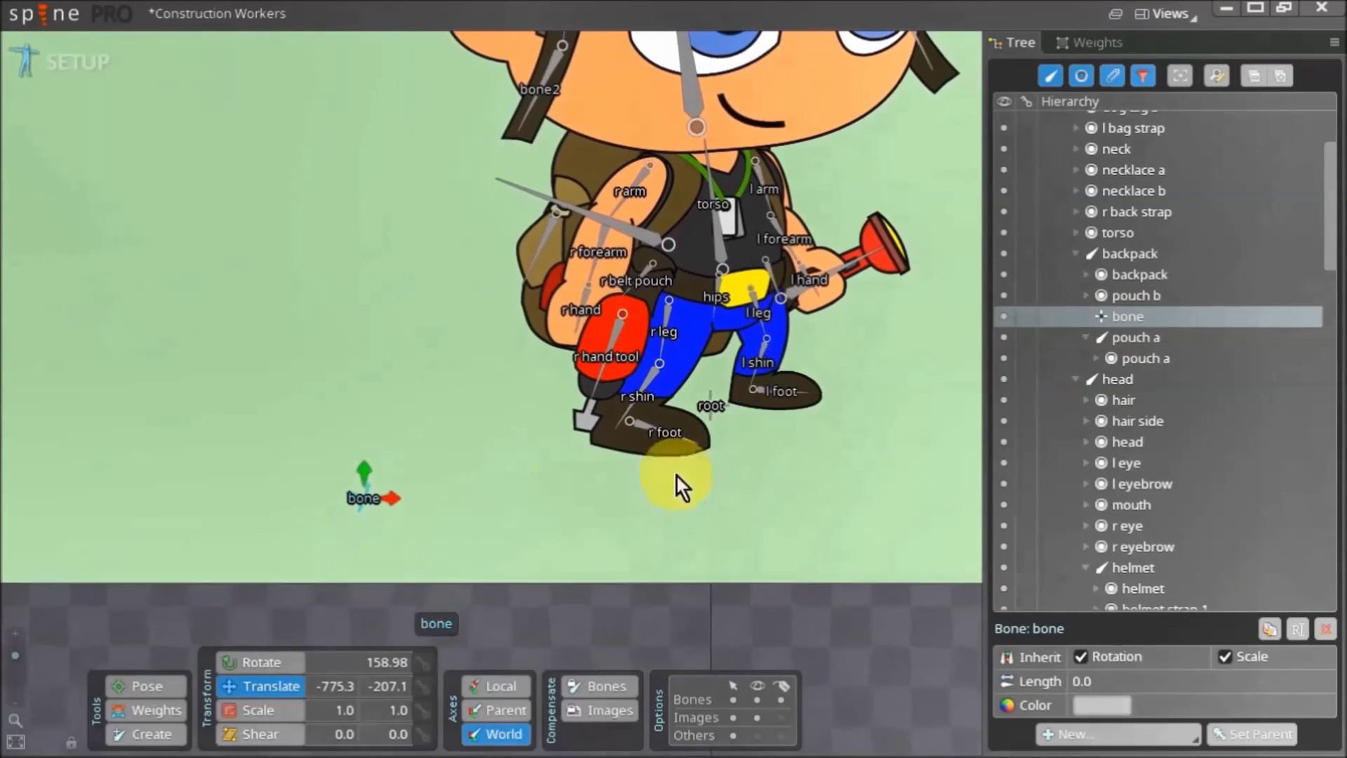
pyautogui.click(1327, 628)
pyautogui.click(454, 416)
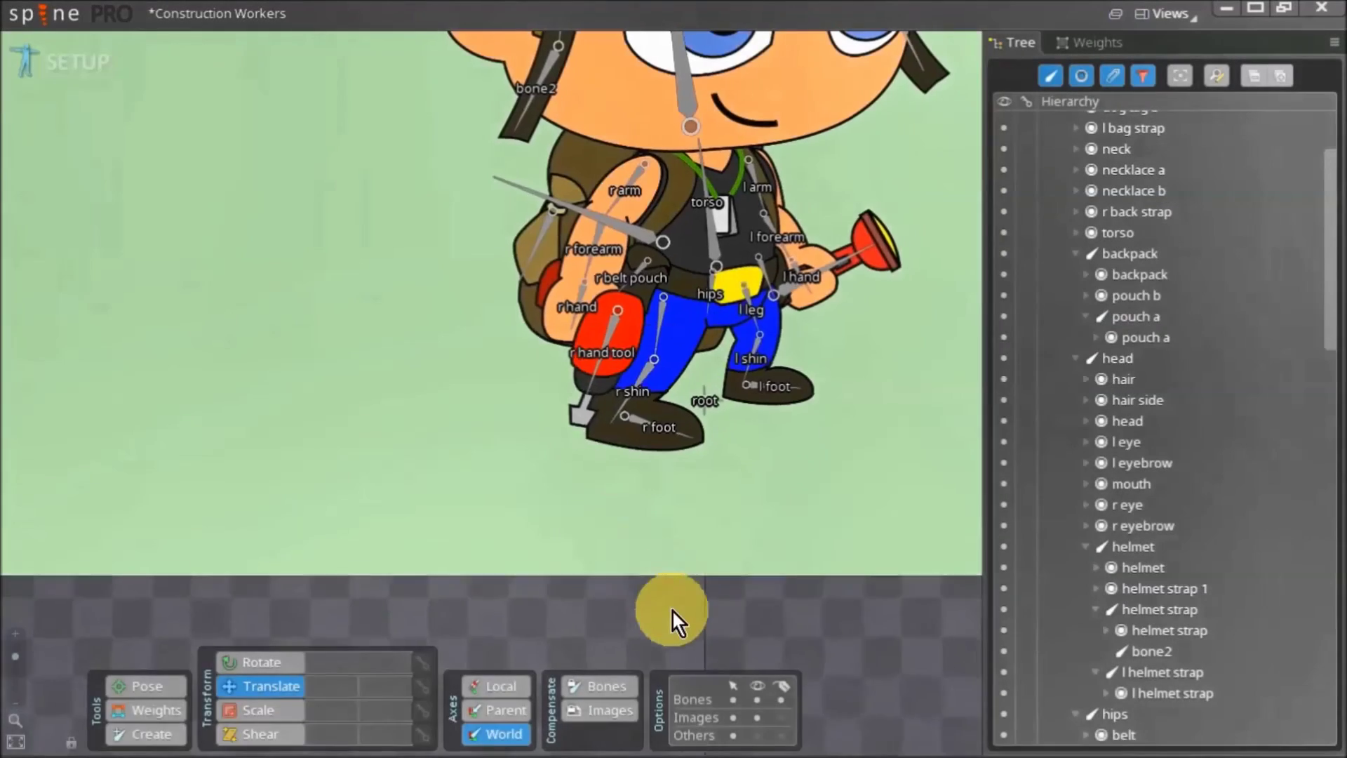
# Hide the bone name labels in the viewport options
pyautogui.scroll(2, 640, 659)
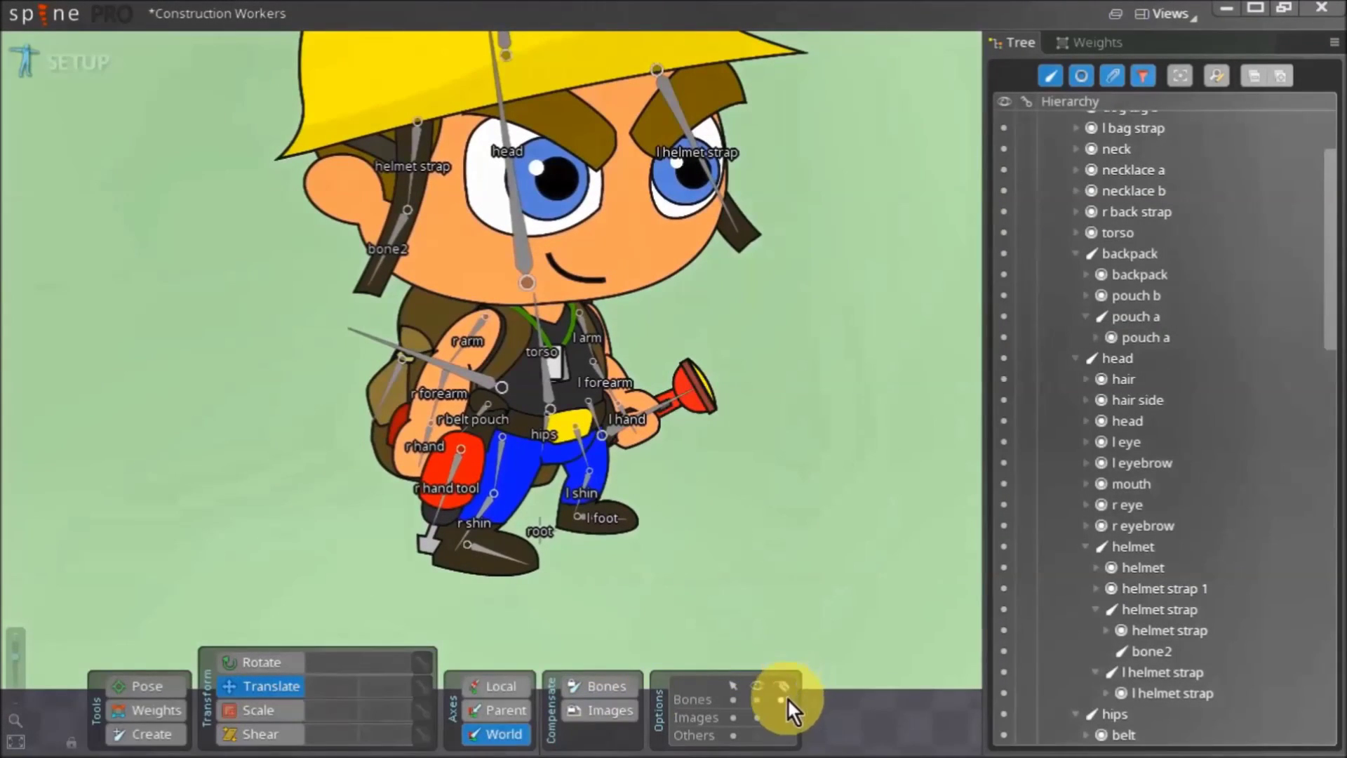
pyautogui.click(780, 700)
pyautogui.scroll(5, 680, 540)
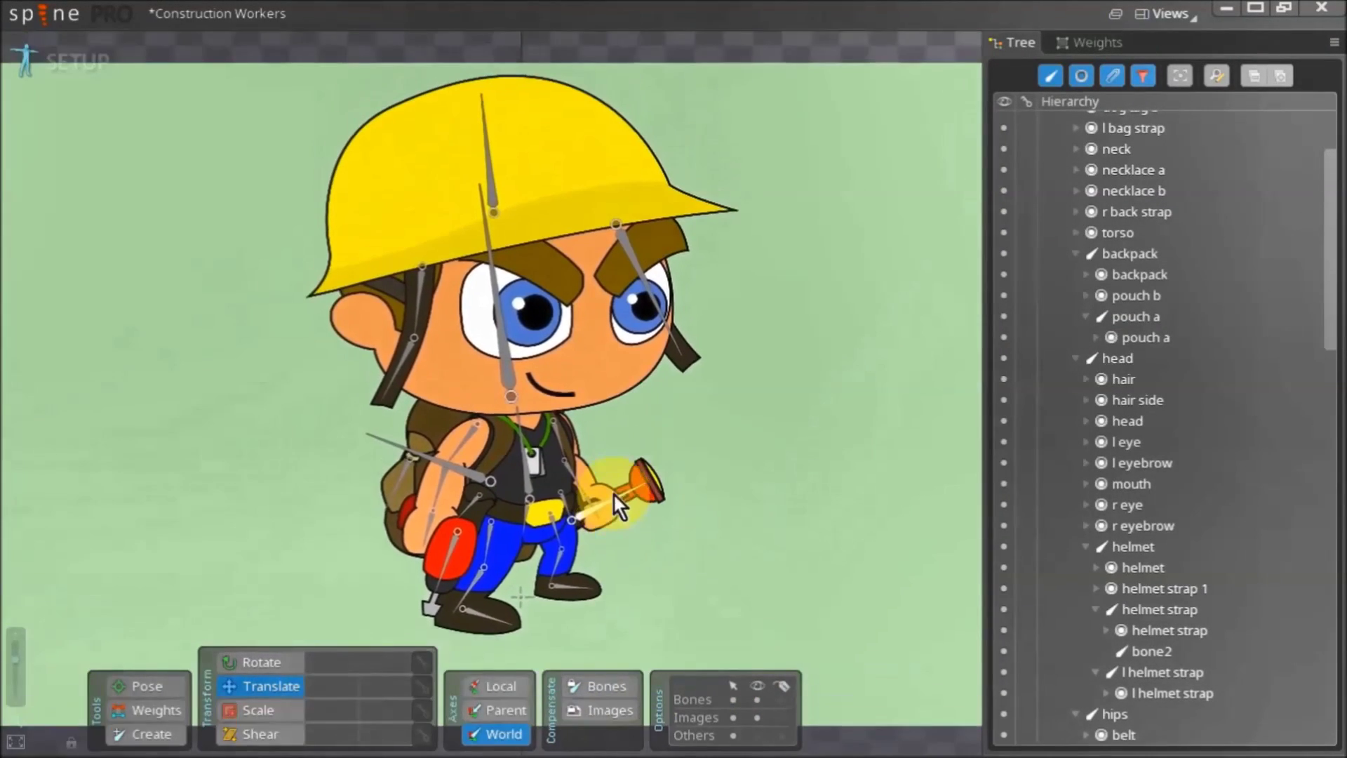
pyautogui.scroll(-5, 649, 401)
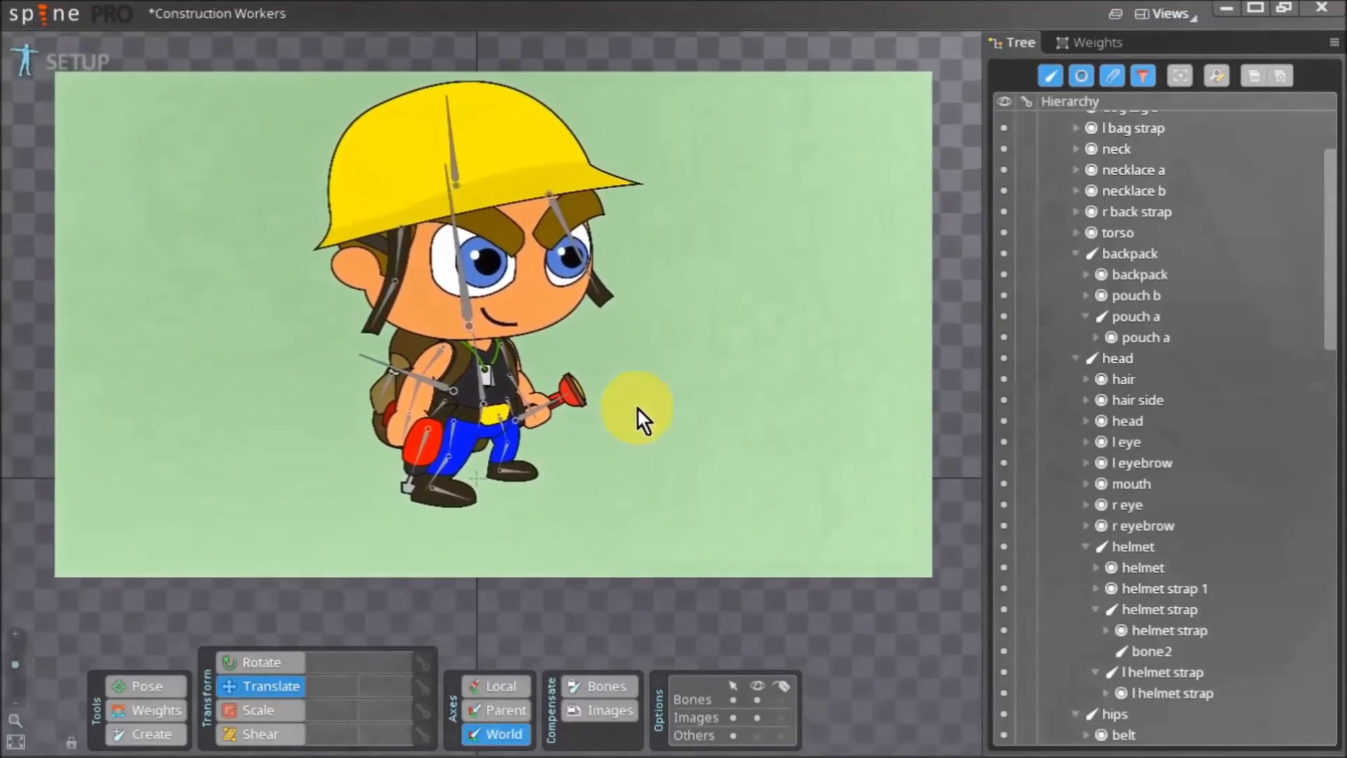
# Rotate the r arm and the l arm bones (l arm to 330.72) to test the rig
pyautogui.click(277, 664)
pyautogui.scroll(2, 436, 384)
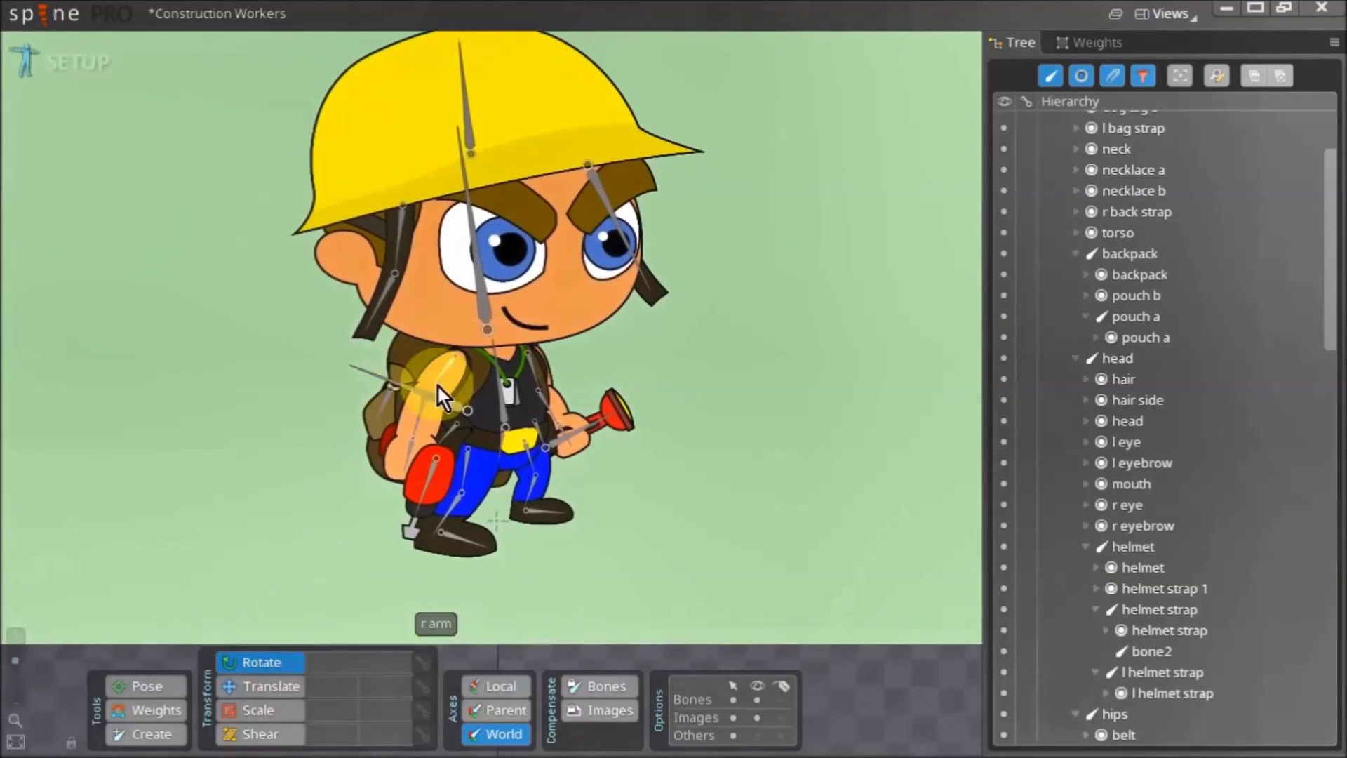
pyautogui.moveTo(437, 385); pyautogui.dragTo(385, 384)
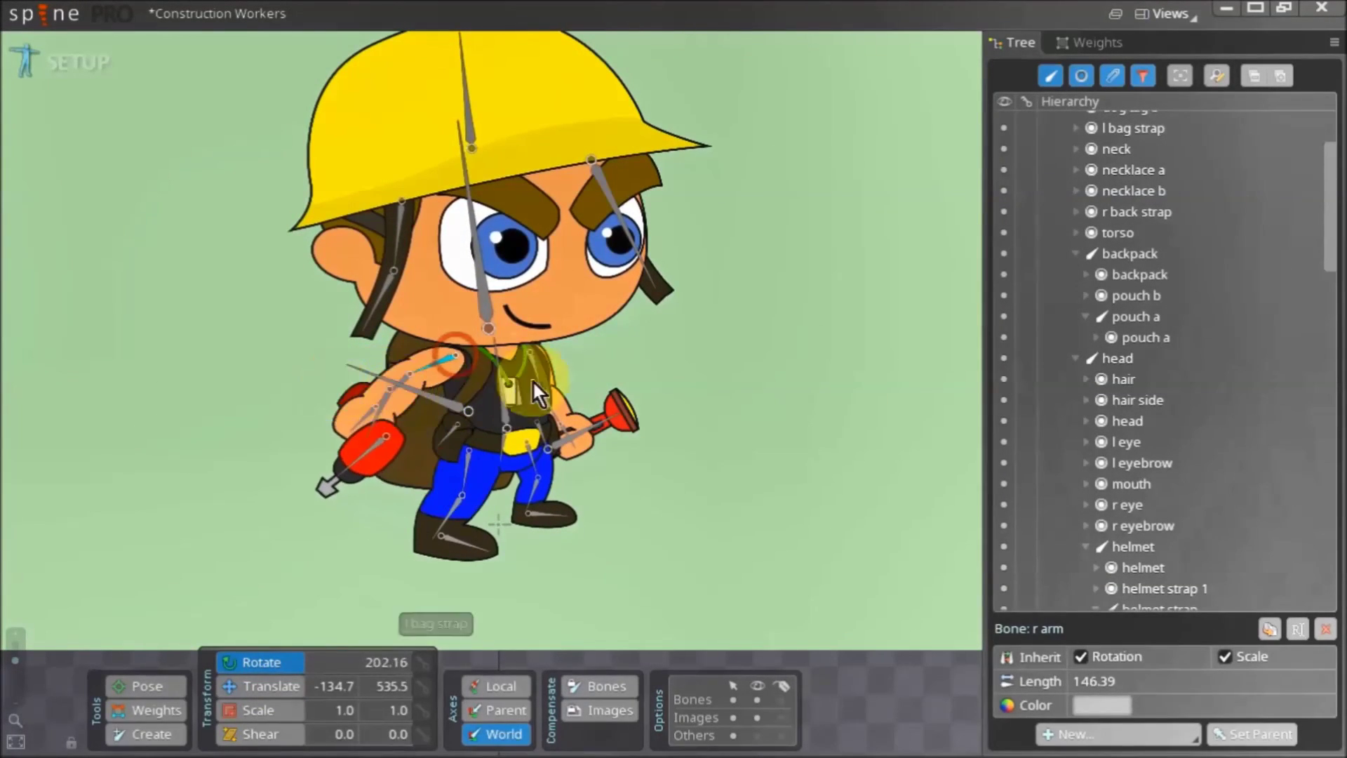
pyautogui.moveTo(538, 372); pyautogui.dragTo(587, 357)
pyautogui.scroll(-1, 308, 421)
pyautogui.scroll(-2, 309, 421)
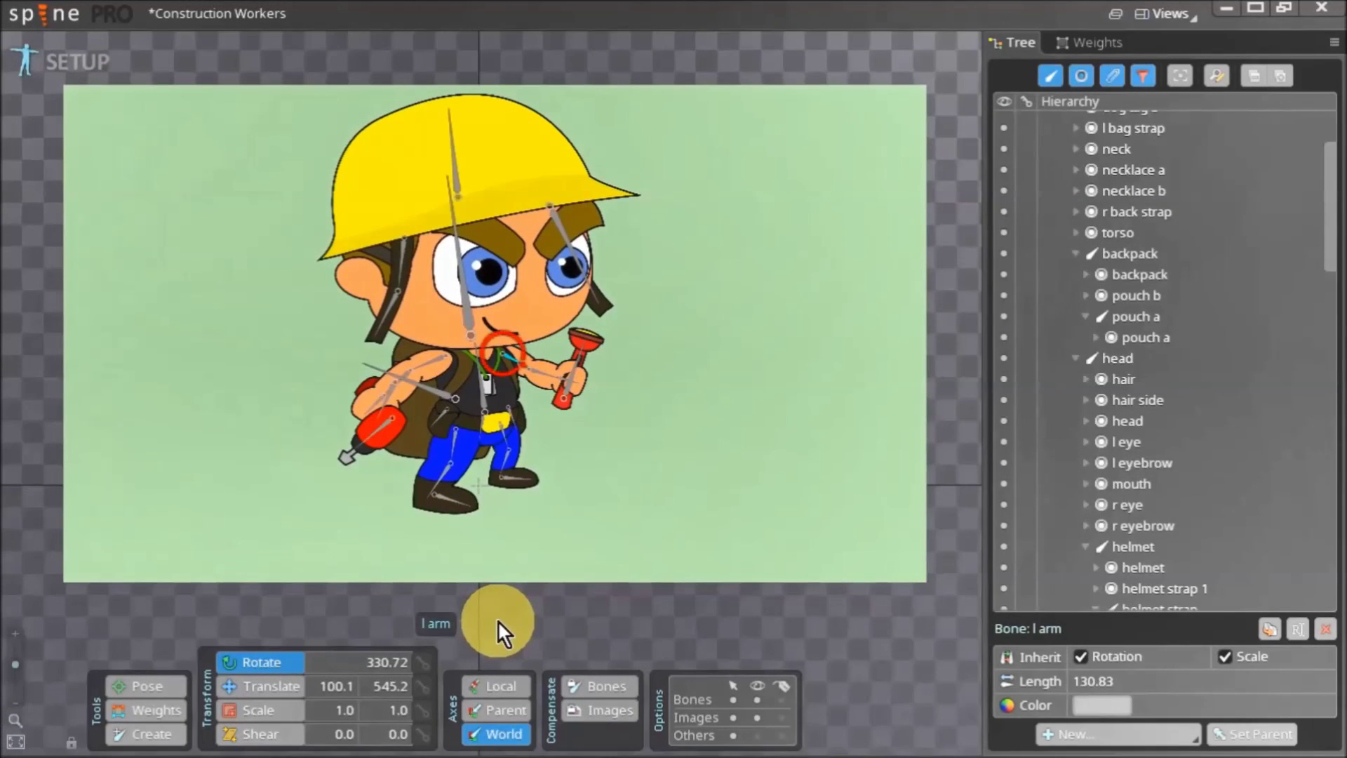